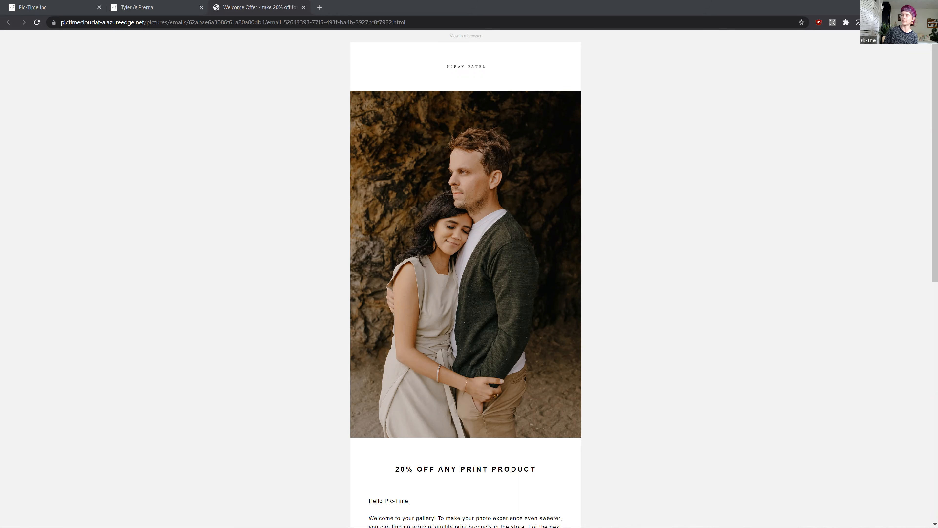
Switch to the couple's client gallery and examine its cover, the sale banner and the Welcome Offer block
left_click(140, 8)
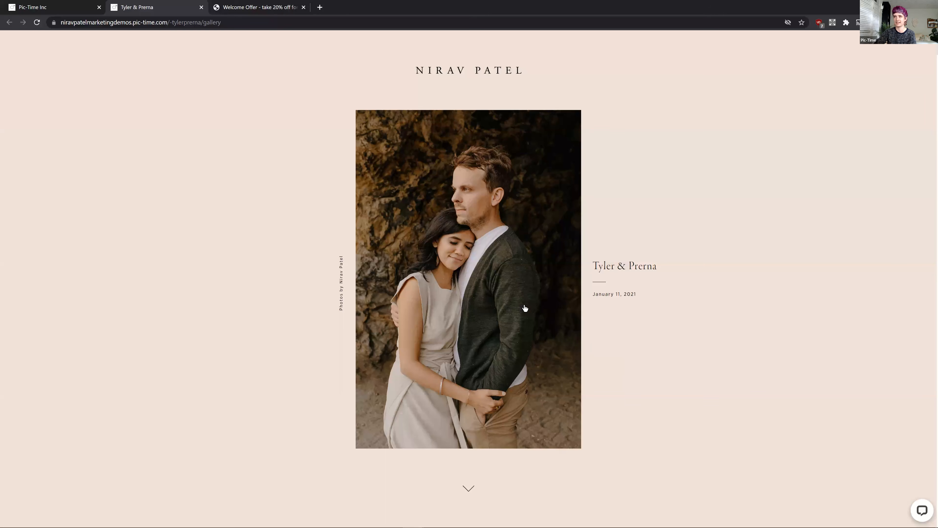
scroll(745, 337, "down", 2)
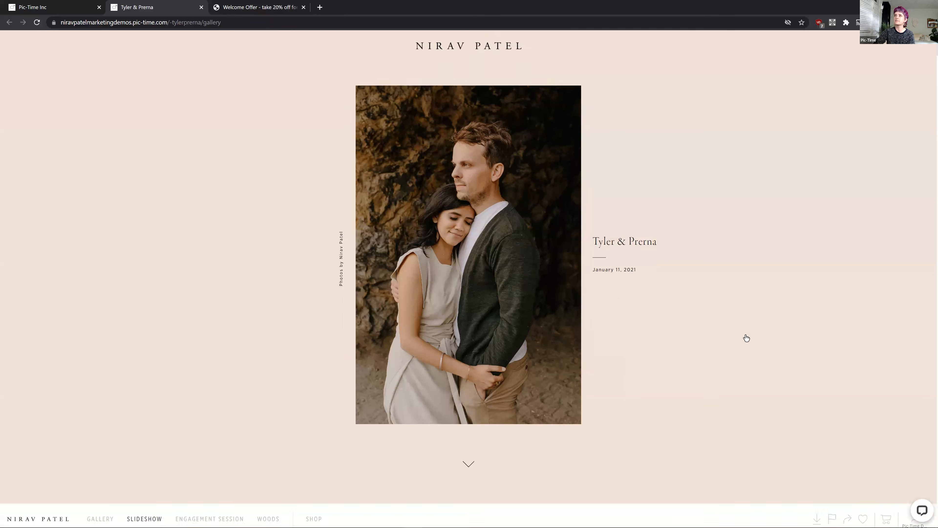
scroll(734, 344, "down", 1)
scroll(732, 341, "up", 3)
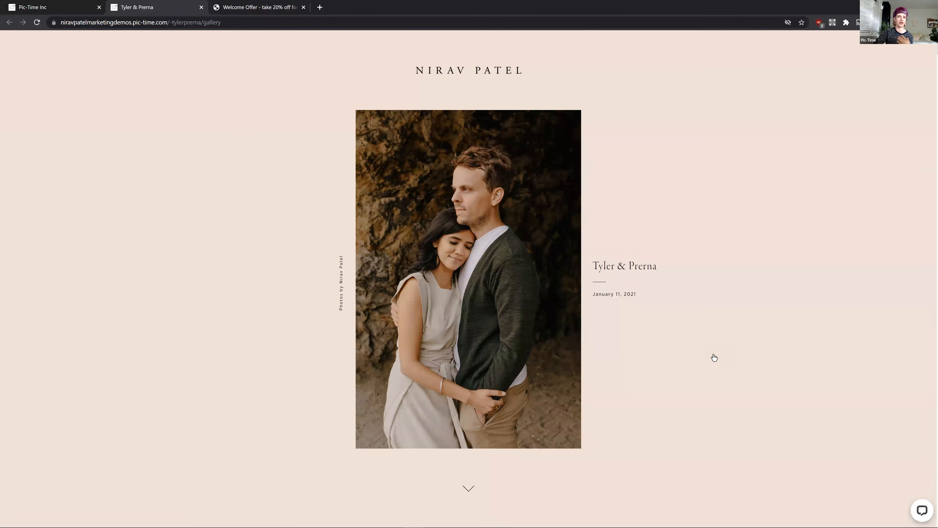
scroll(714, 356, "down", 2)
scroll(713, 358, "down", 7)
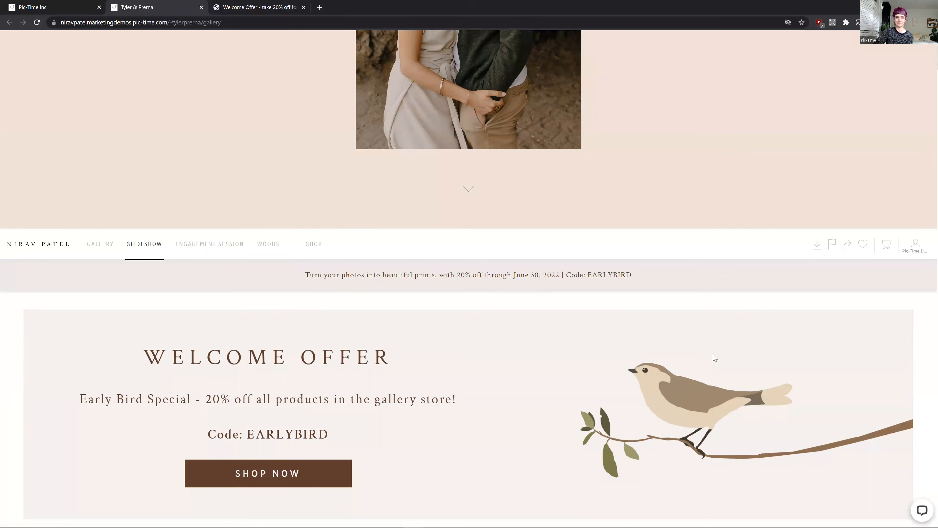
scroll(743, 382, "down", 6)
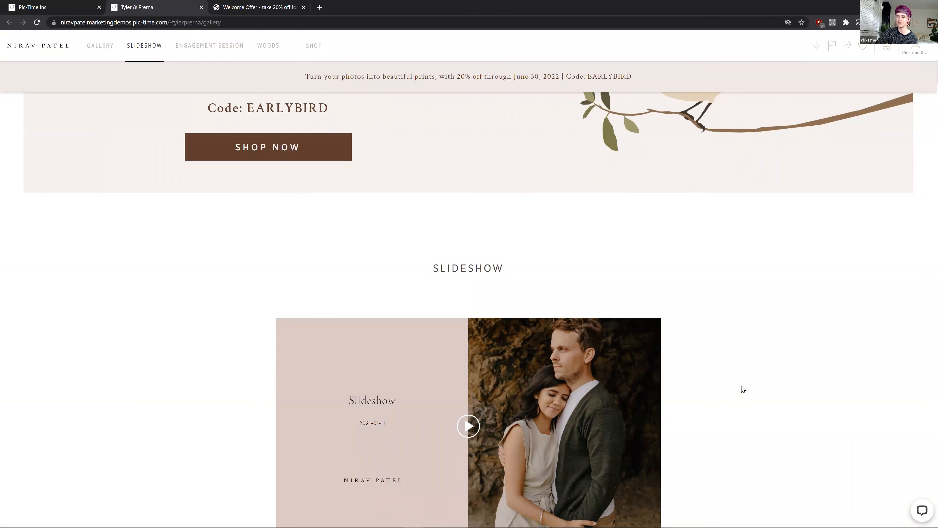
scroll(742, 387, "up", 5)
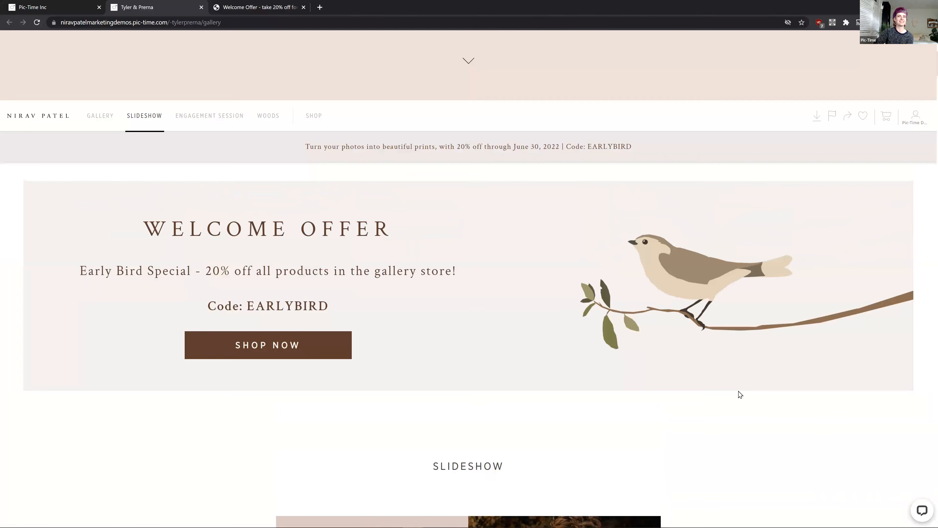
Look over the Slideshow section and the start of the Engagement Session section in the gallery
scroll(740, 394, "down", 8)
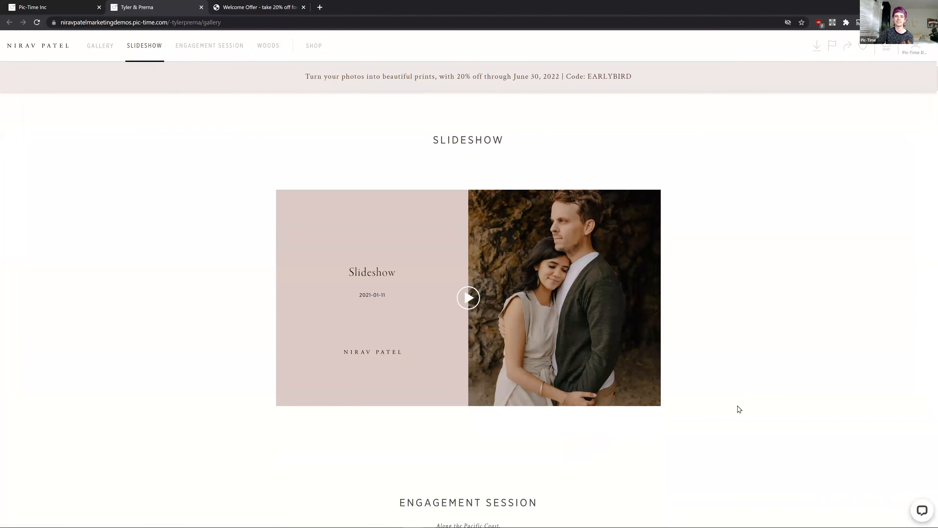
scroll(740, 409, "down", 1)
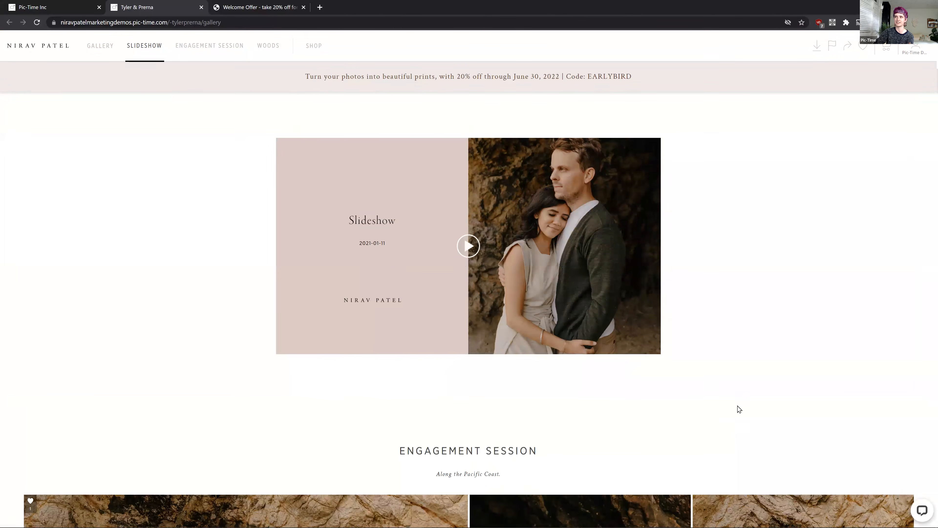
scroll(84, 244, "down", 1)
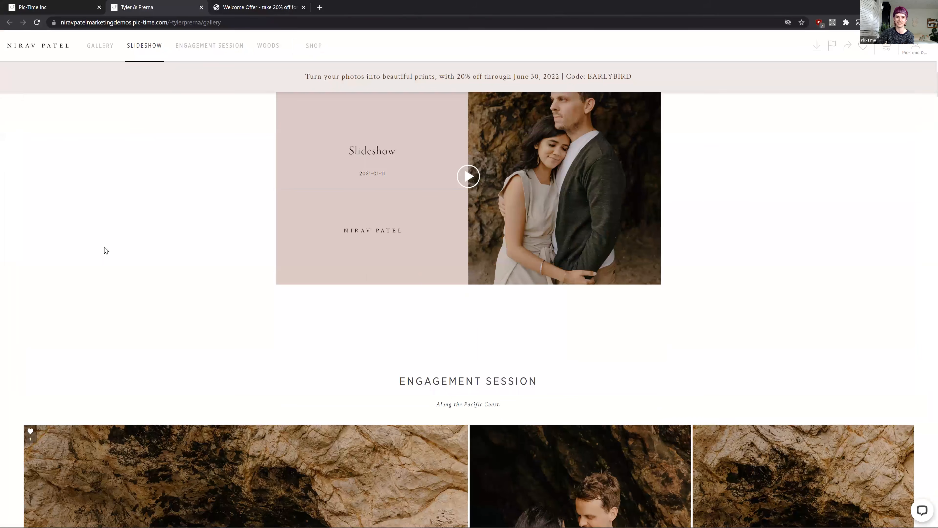
scroll(104, 249, "down", 2)
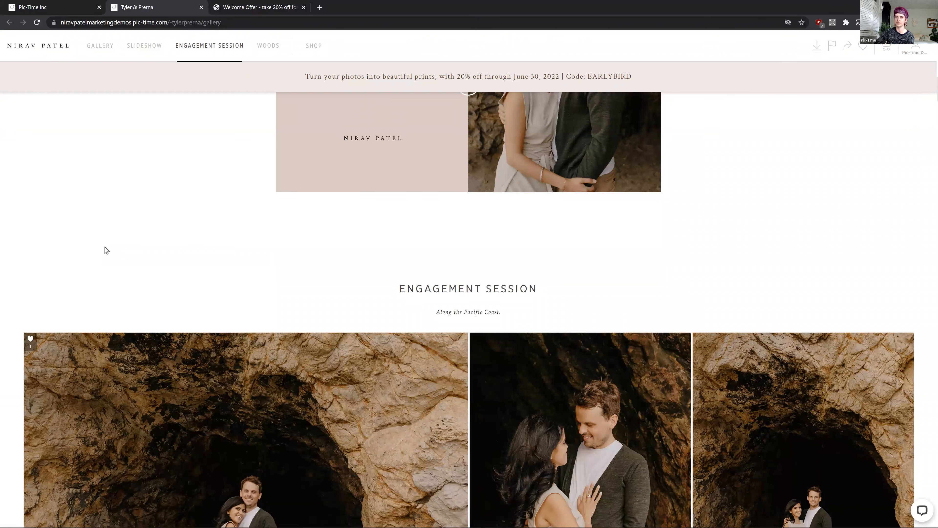
scroll(170, 246, "up", 5)
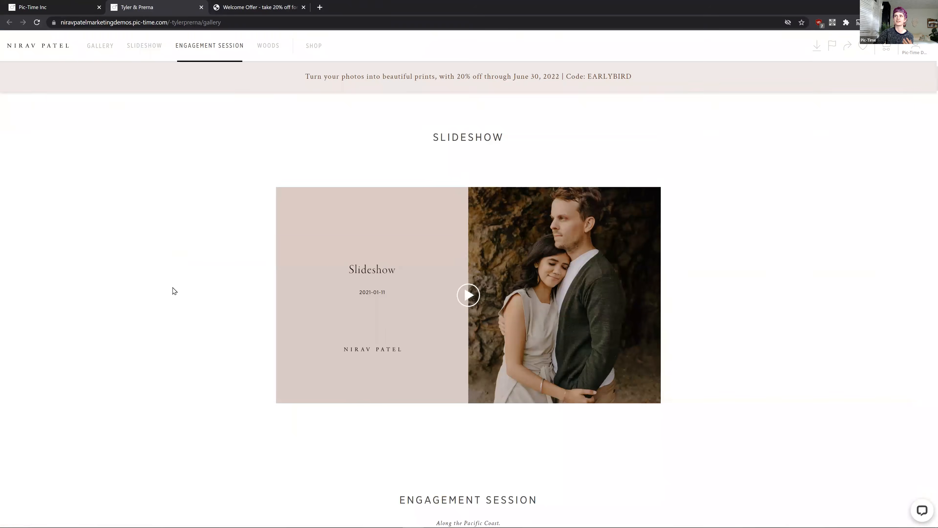
scroll(172, 300, "up", 1)
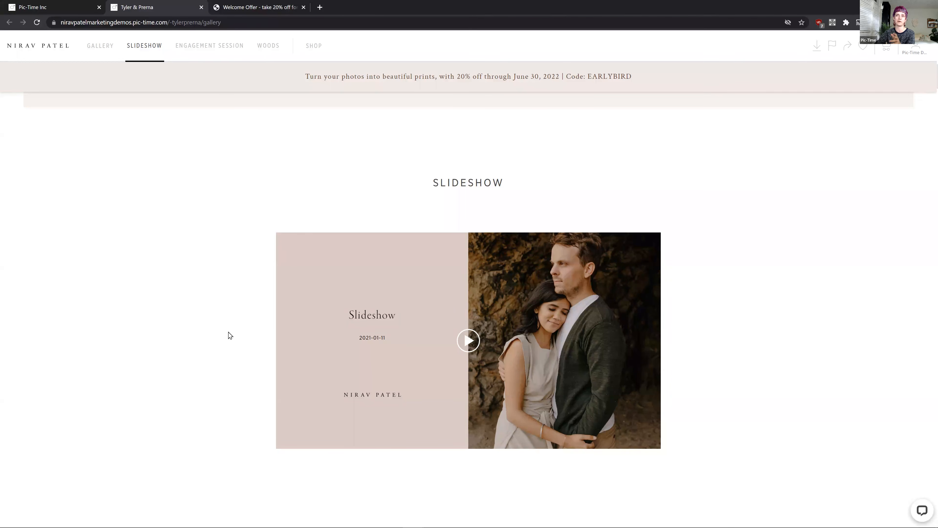
scroll(223, 337, "down", 2)
scroll(222, 338, "up", 2)
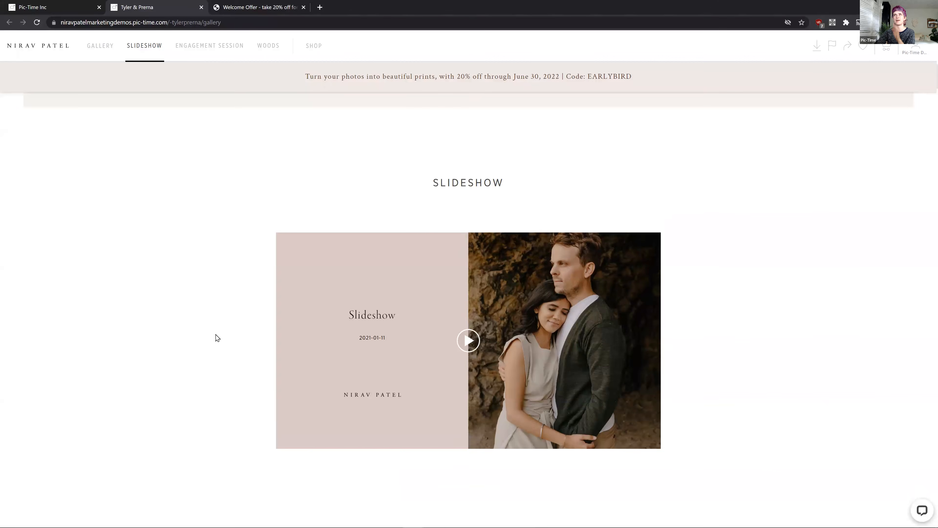
scroll(216, 338, "up", 4)
scroll(478, 368, "down", 4)
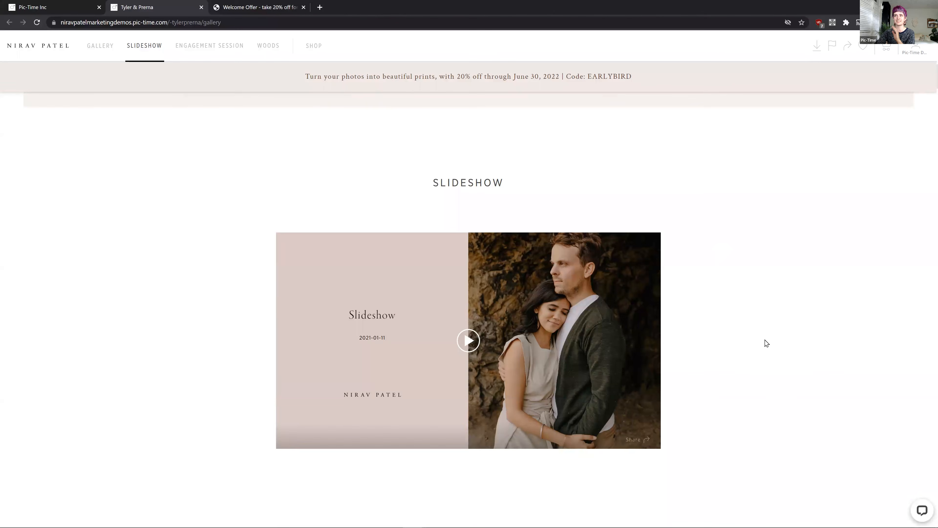
scroll(764, 340, "down", 2)
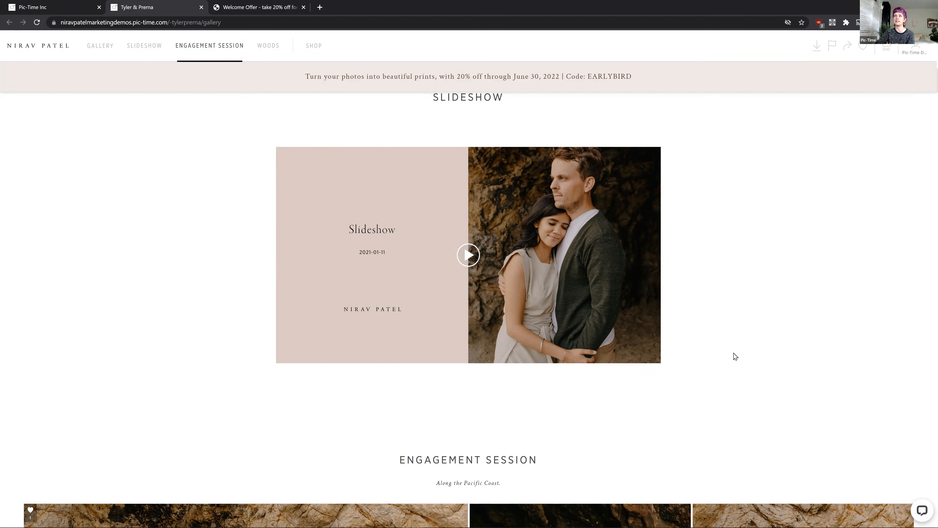
scroll(732, 354, "up", 1)
scroll(724, 336, "down", 1)
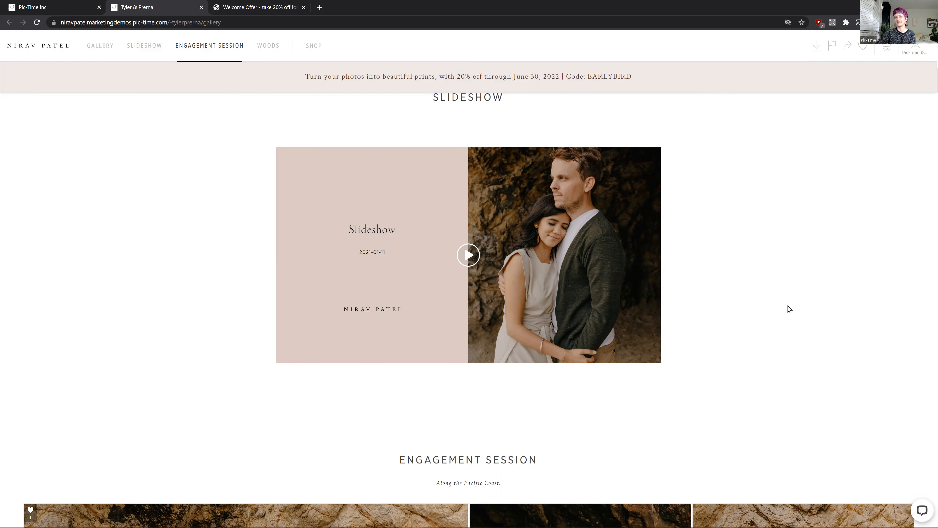
scroll(745, 301, "up", 1)
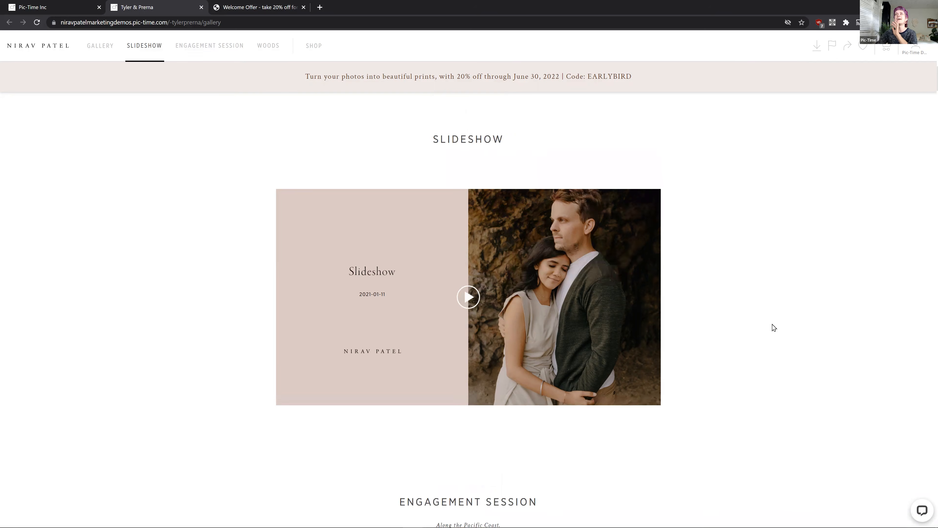
scroll(775, 296, "down", 1)
scroll(775, 294, "down", 1)
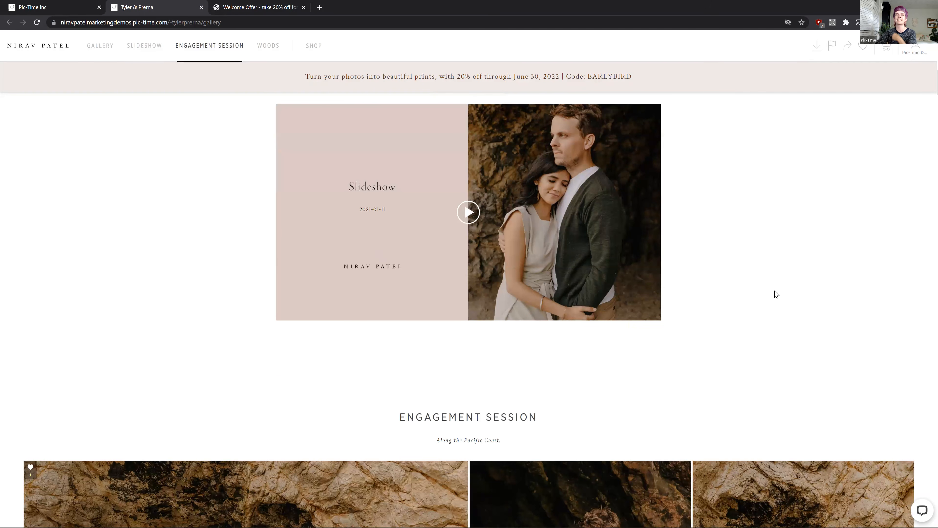
scroll(768, 288, "down", 1)
scroll(701, 292, "down", 1)
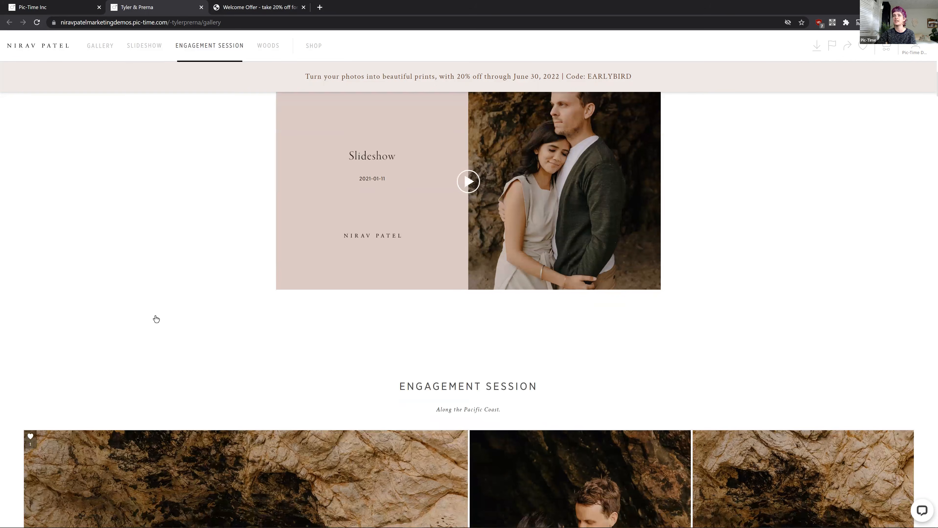
Browse the Engagement Session photos as far as the 20% off countdown tile among them
scroll(185, 325, "down", 2)
scroll(304, 283, "down", 4)
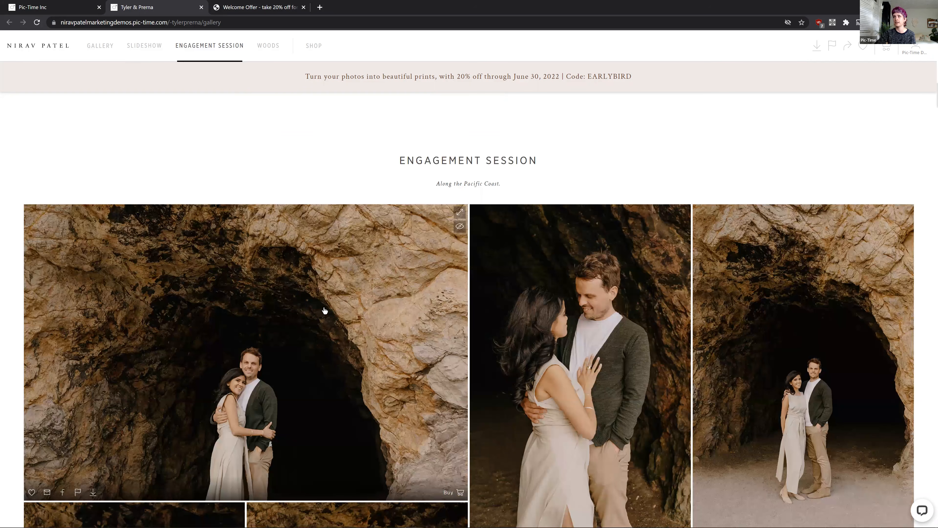
scroll(320, 322, "down", 7)
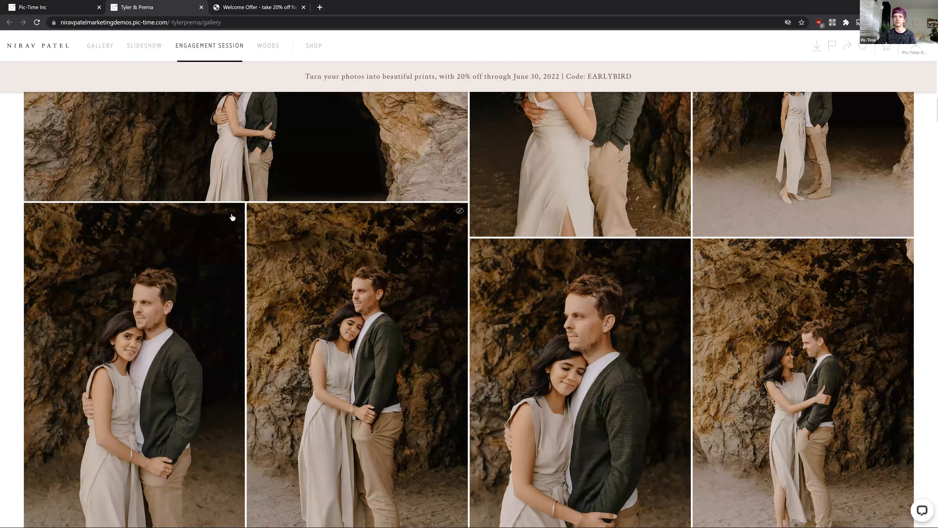
scroll(234, 213, "down", 8)
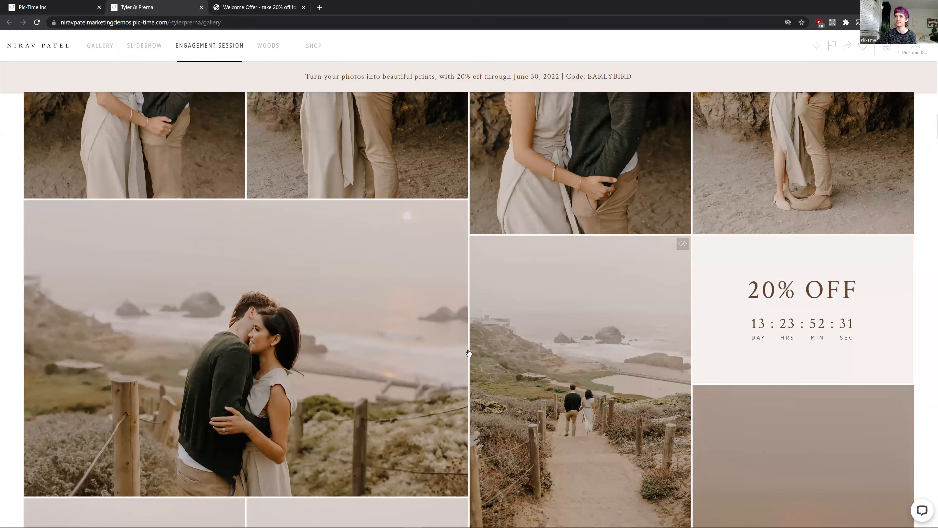
scroll(521, 377, "down", 1)
scroll(822, 384, "up", 1)
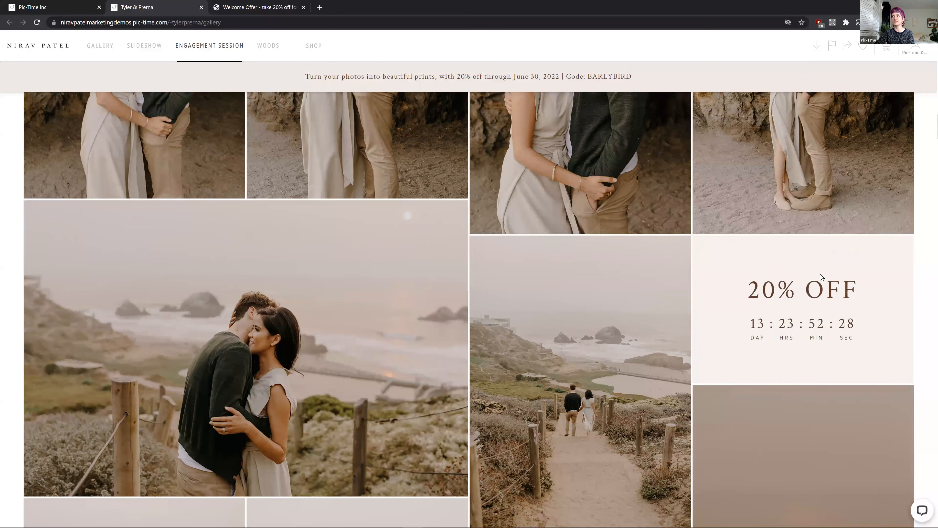
left_click(820, 277)
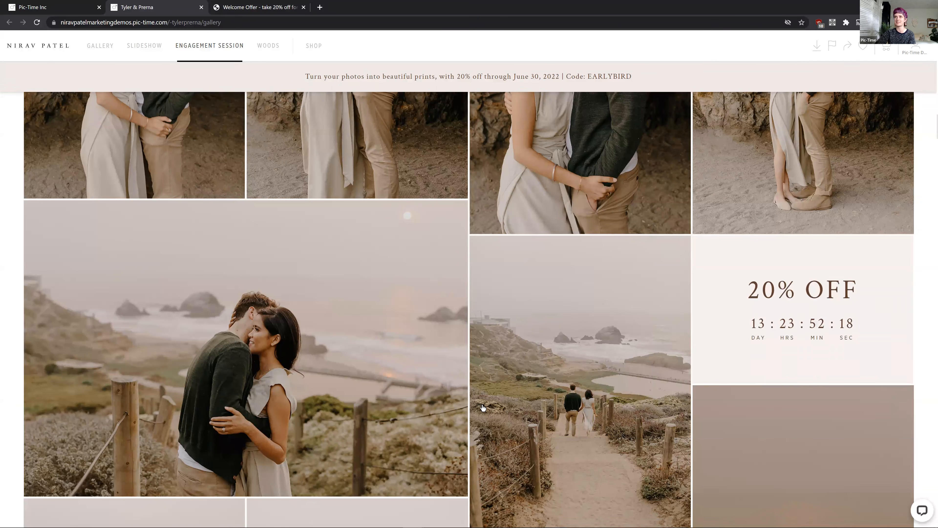
Favorite the close-up photo of the embracing couple in the first Engagement Session row and view the photographer's flag requests
scroll(461, 343, "up", 1)
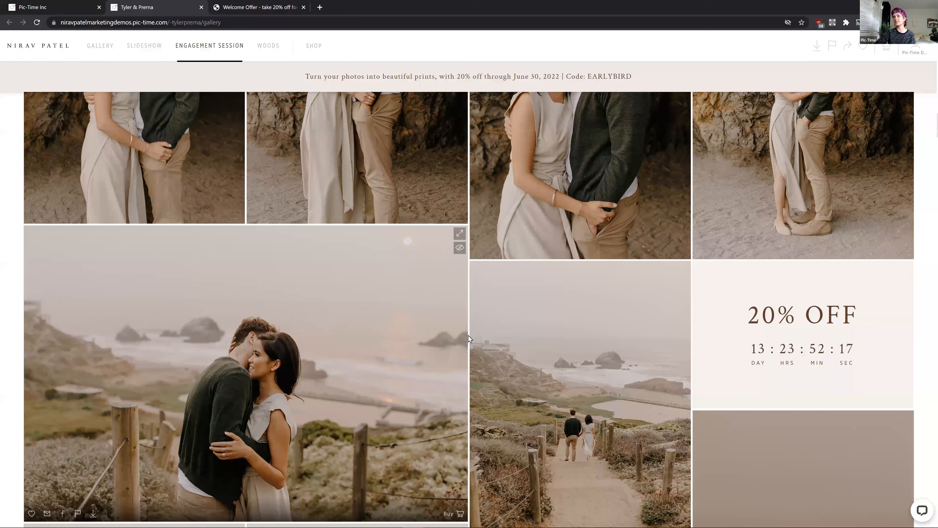
scroll(470, 341, "up", 5)
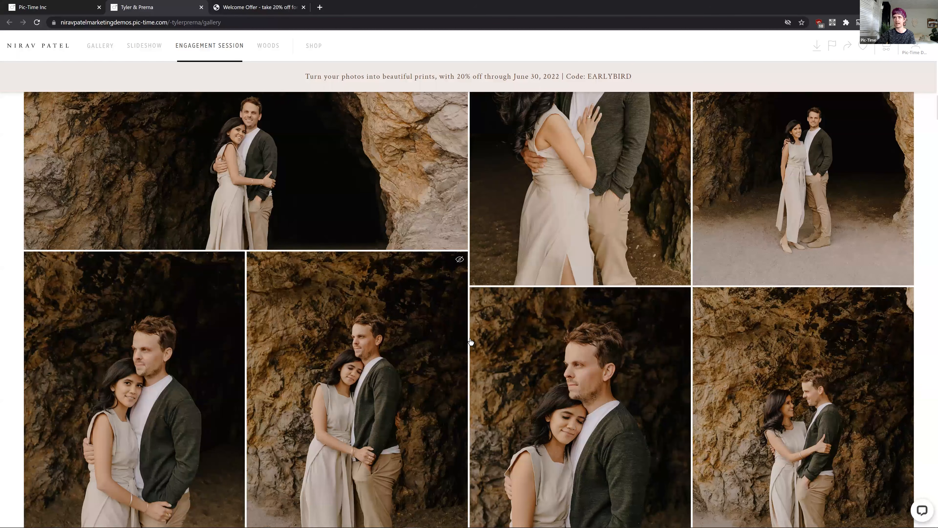
scroll(470, 342, "up", 3)
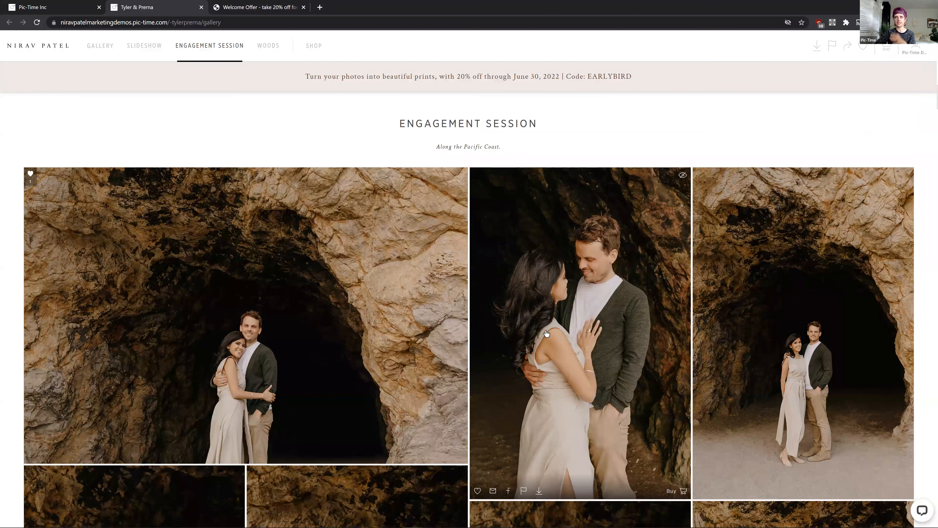
scroll(474, 453, "down", 1)
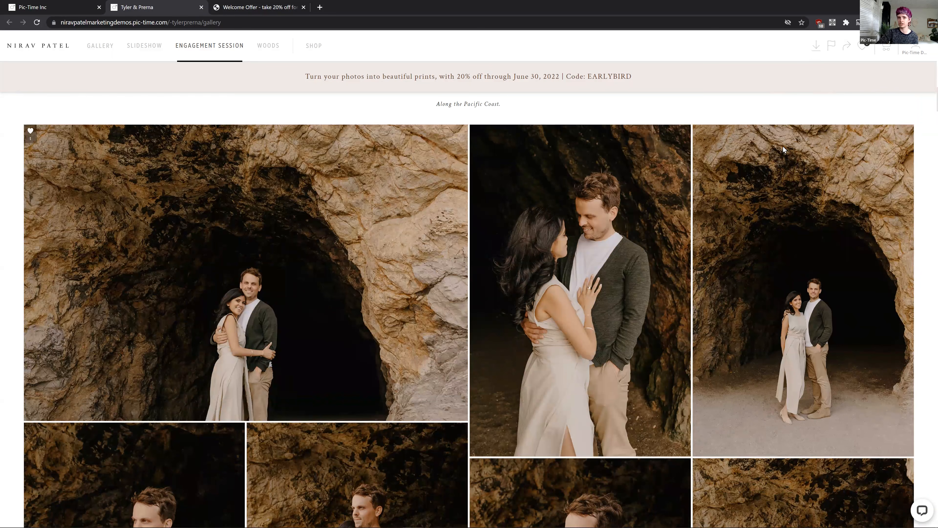
left_click(832, 46)
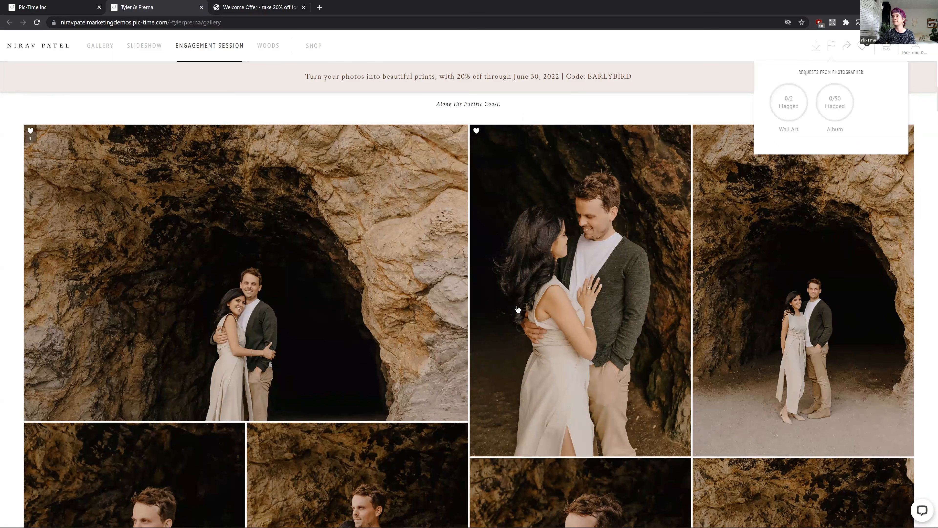
scroll(270, 324, "down", 1)
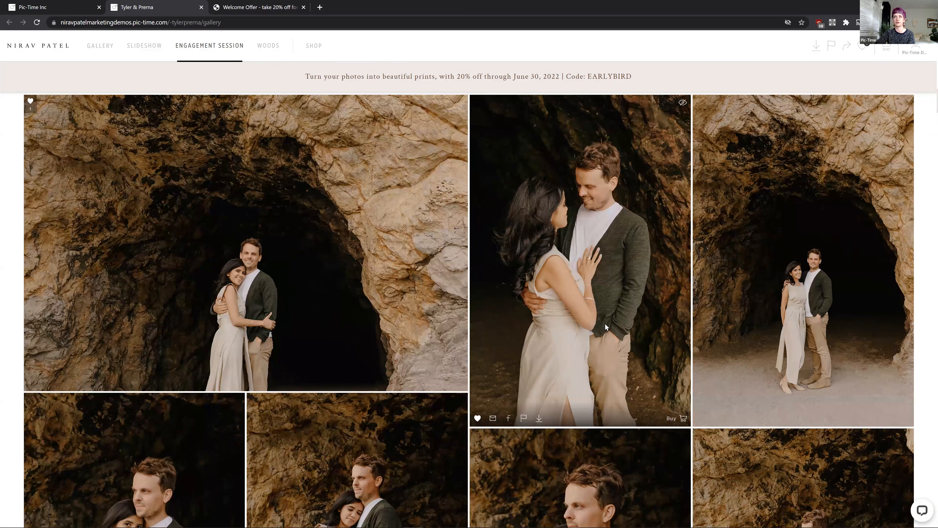
Open the gallery's shop and look through the product categories offered there
scroll(605, 327, "down", 10)
left_click(452, 185)
left_click(923, 46)
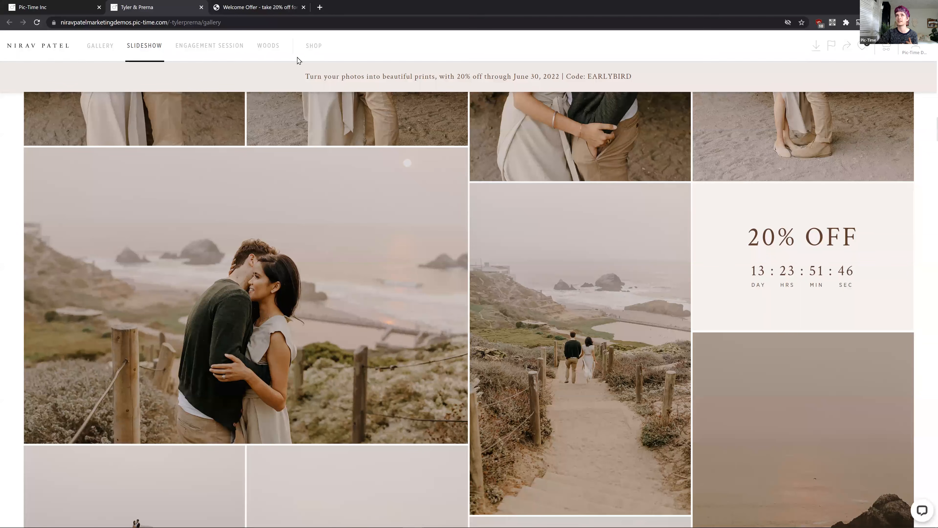
left_click(319, 46)
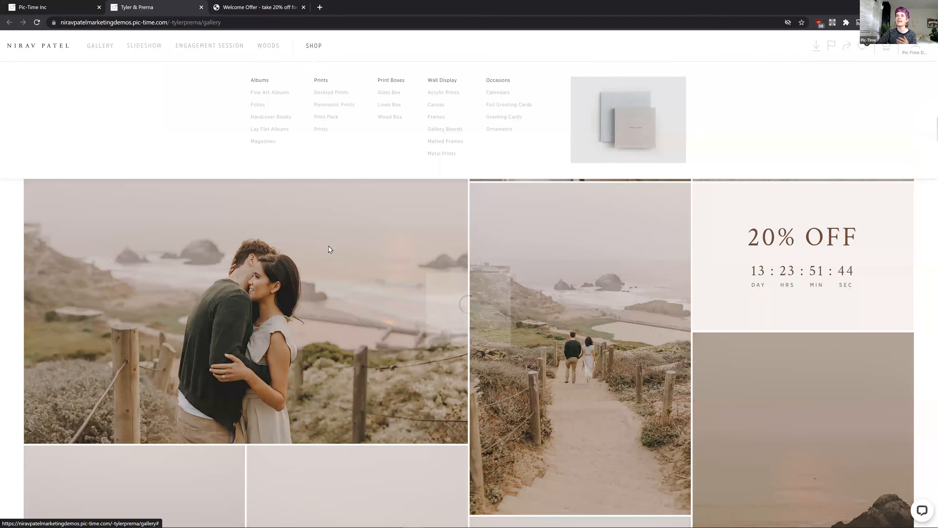
scroll(90, 357, "down", 1)
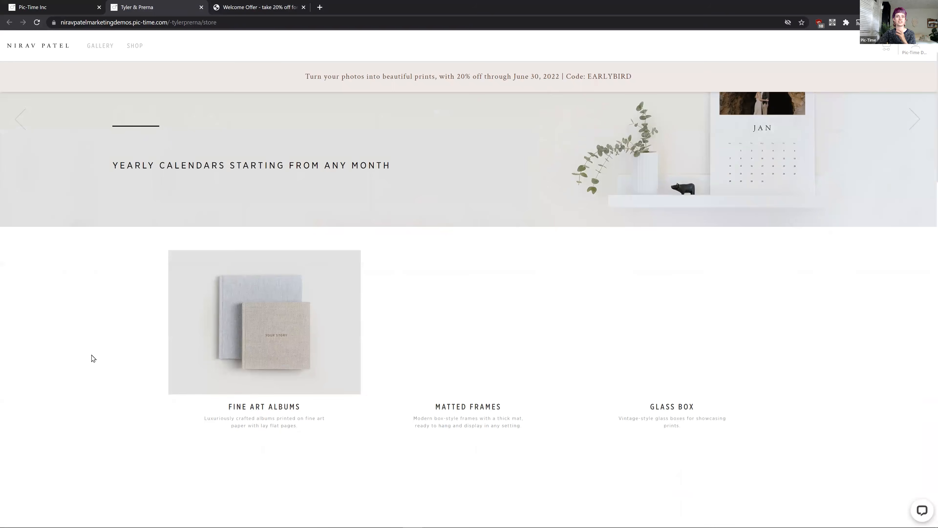
scroll(57, 375, "down", 1)
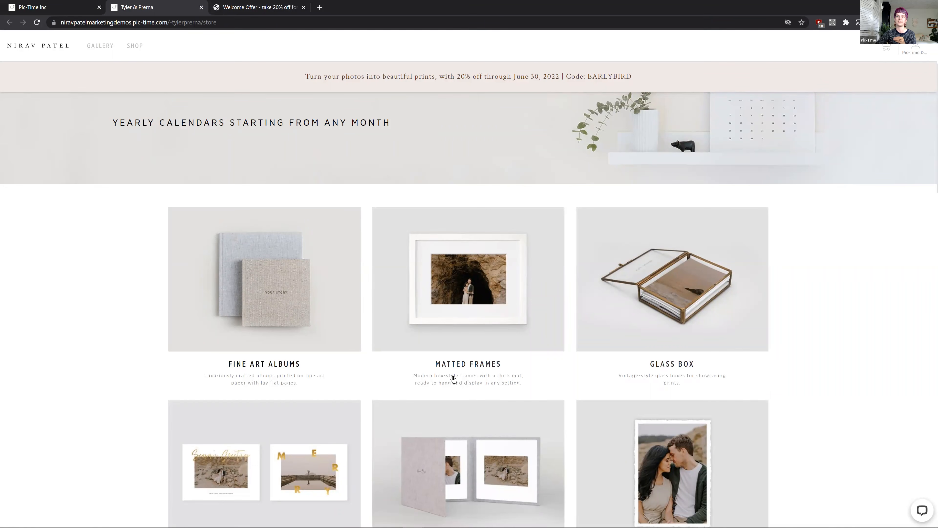
scroll(365, 403, "down", 1)
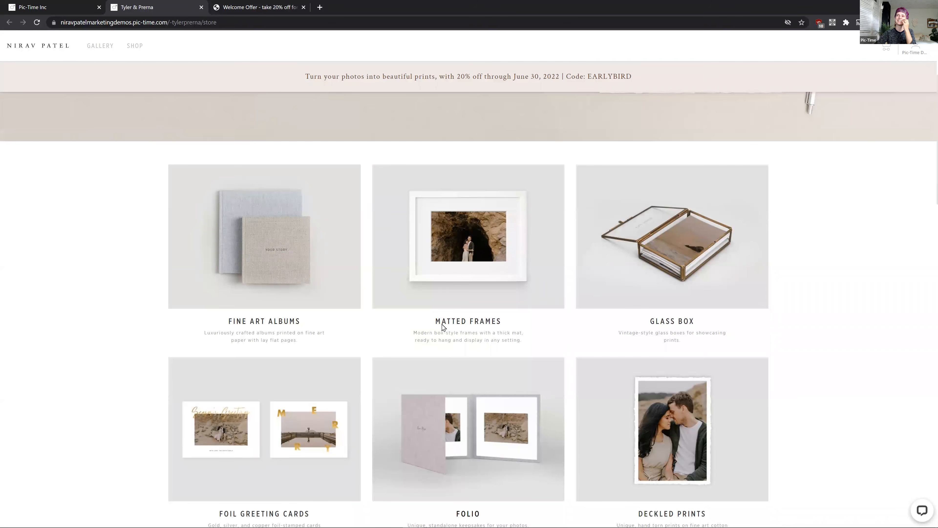
scroll(561, 312, "up", 4)
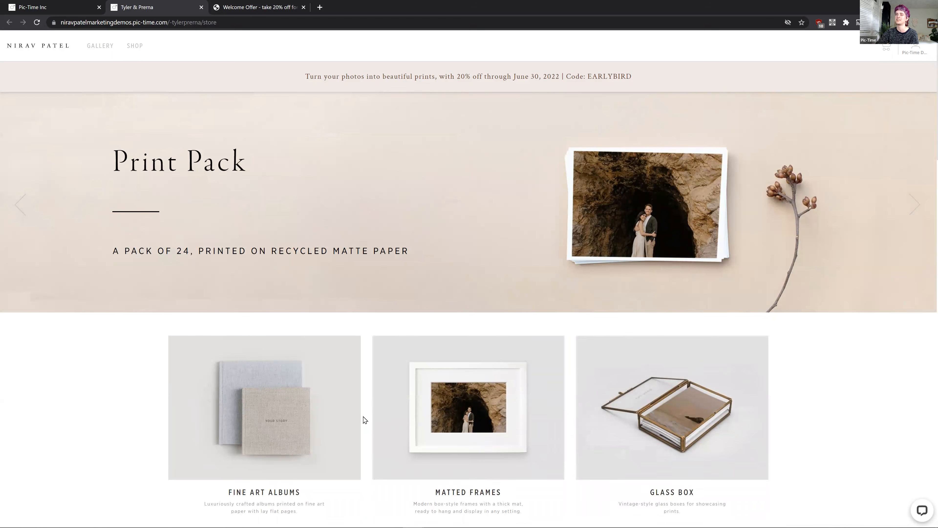
scroll(245, 353, "down", 1)
scroll(237, 365, "up", 1)
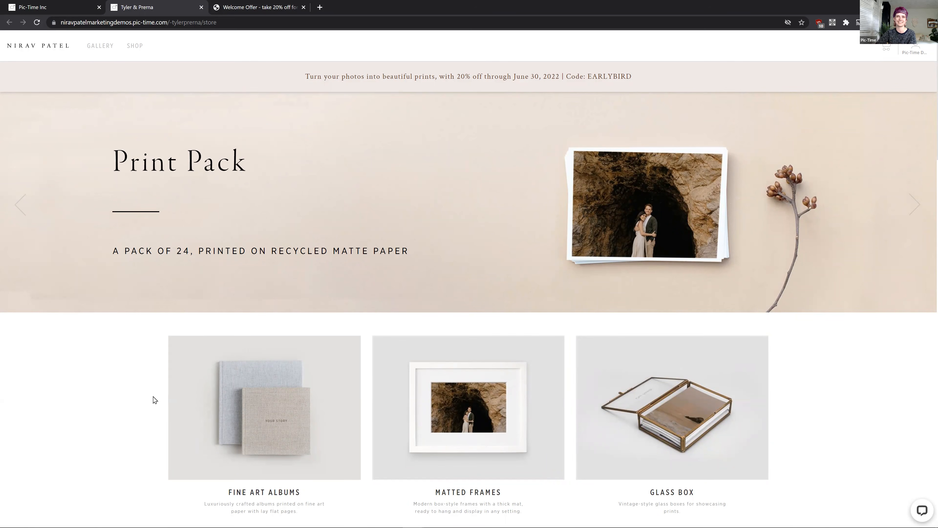
scroll(146, 401, "down", 1)
scroll(114, 112, "up", 1)
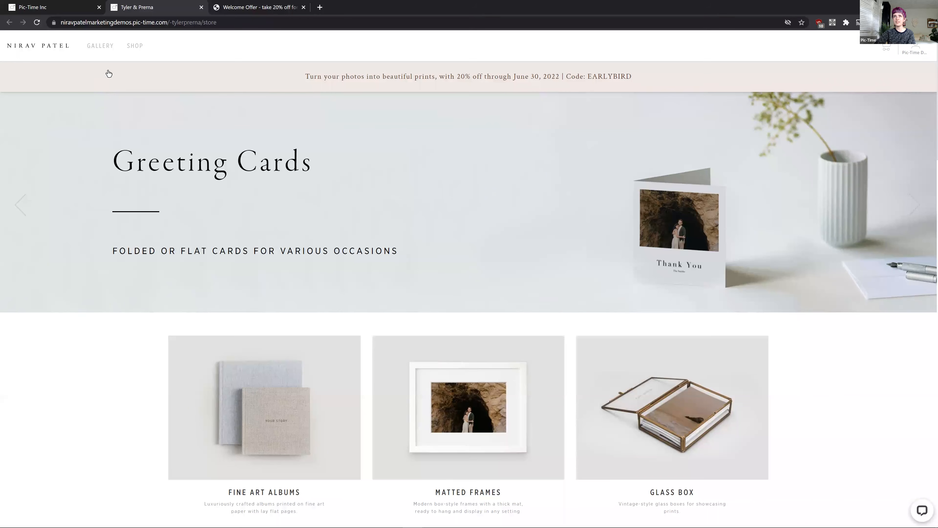
Switch to the photographer dashboard and open the Store Pricing settings
left_click(58, 11)
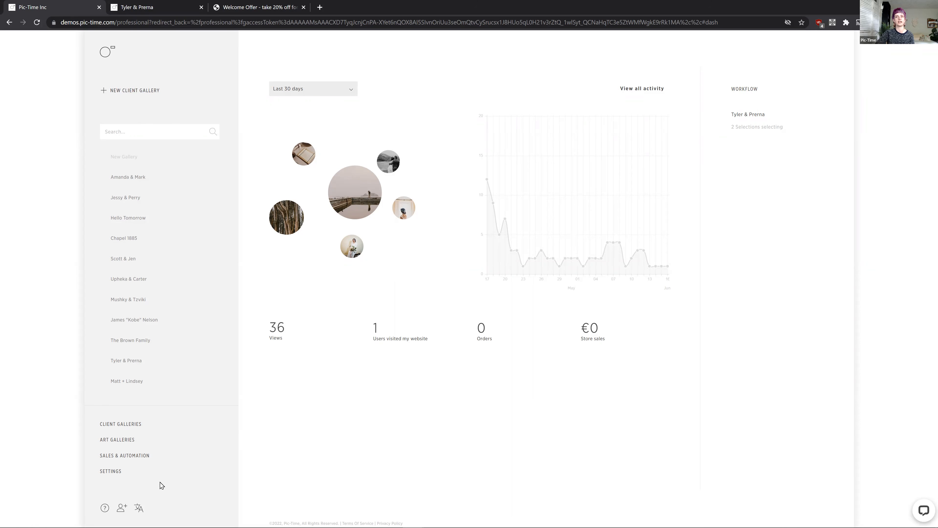
left_click(113, 471)
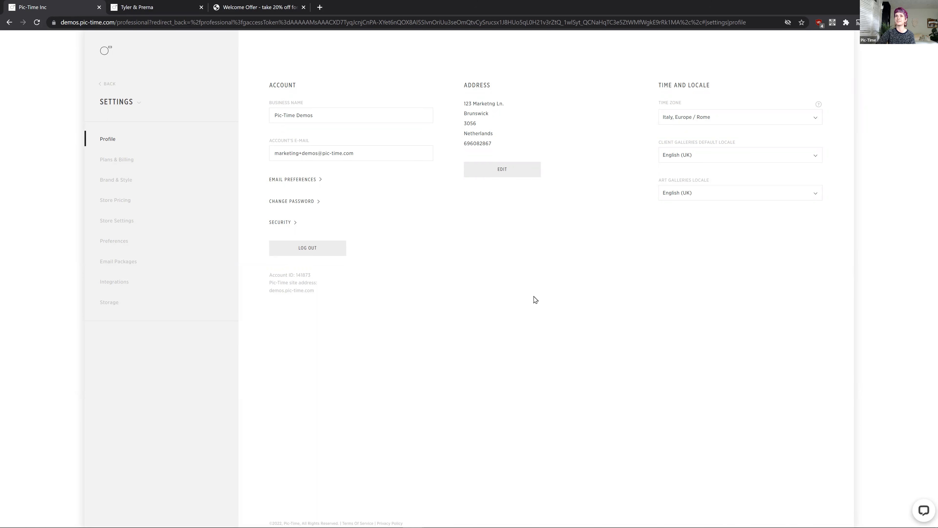
left_click(123, 202)
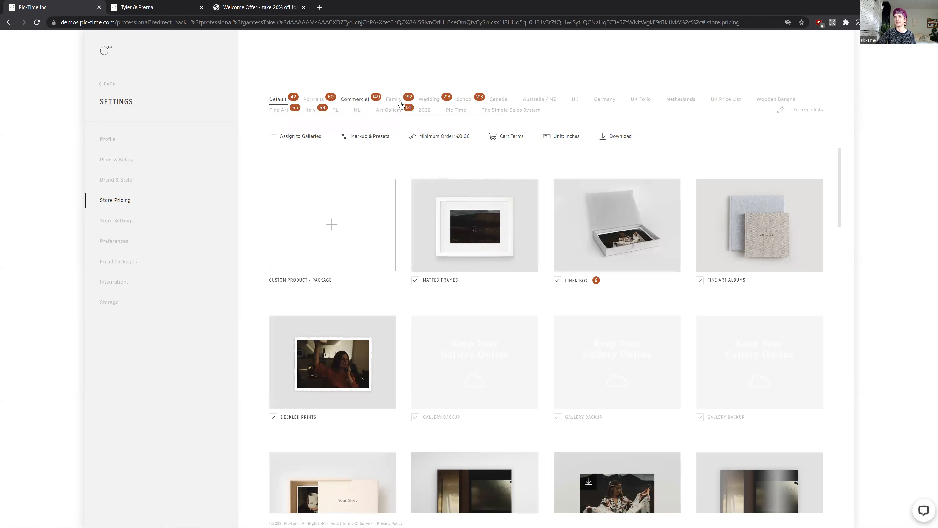
mouse_move(408, 108)
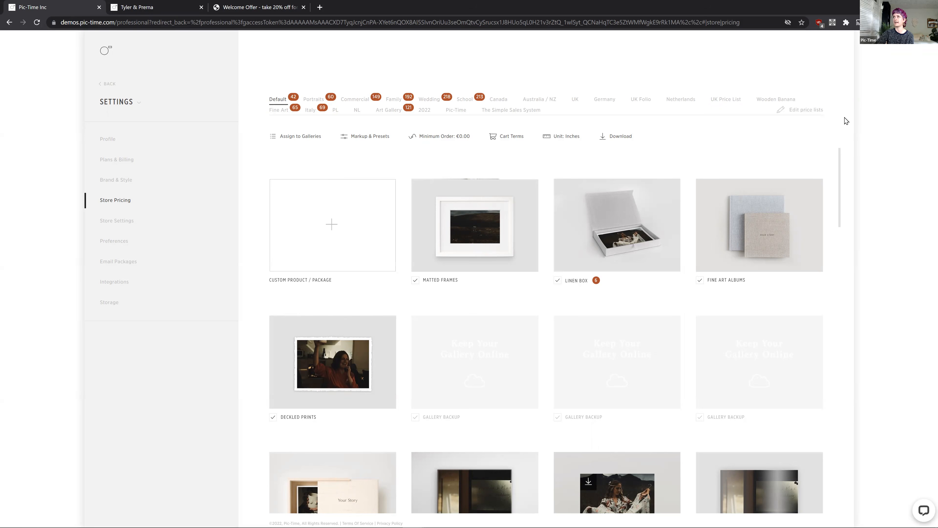
Add a new price list and name it Webinar
left_click(807, 111)
scroll(442, 266, "down", 10)
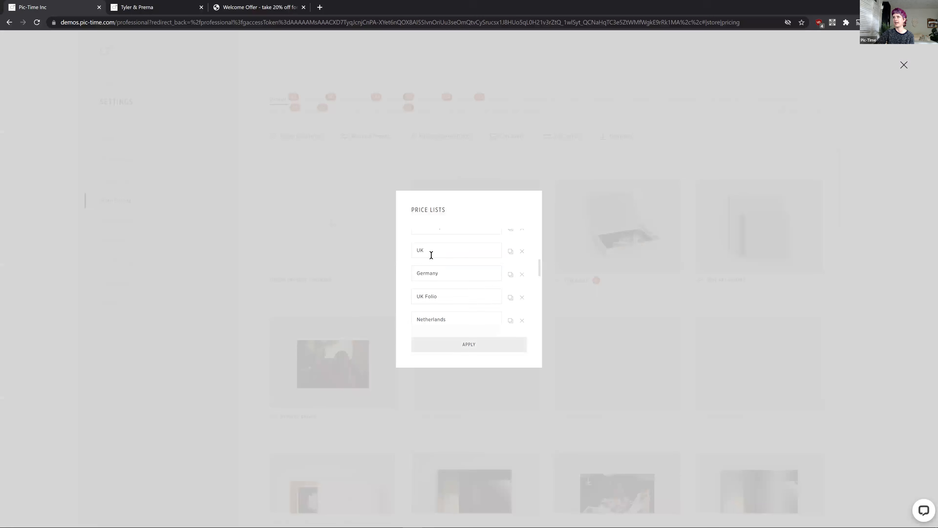
scroll(434, 230, "down", 2)
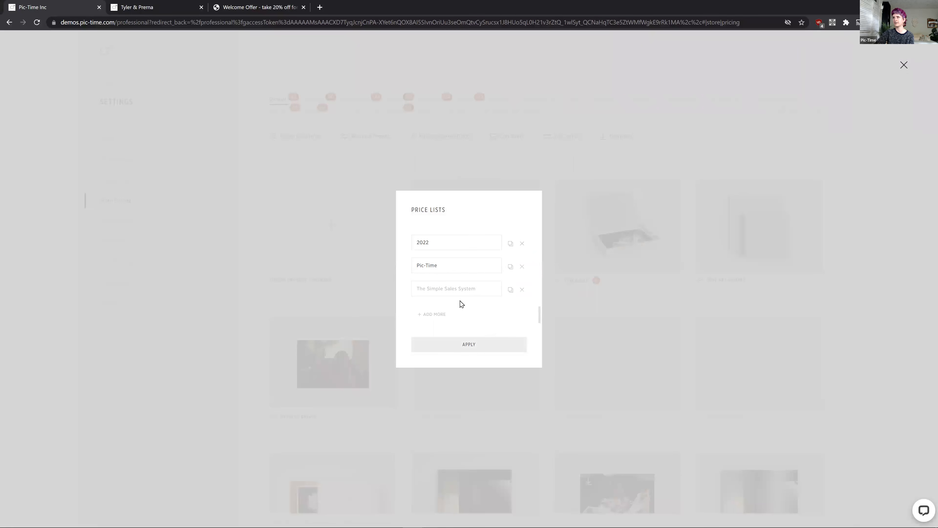
left_click(435, 314)
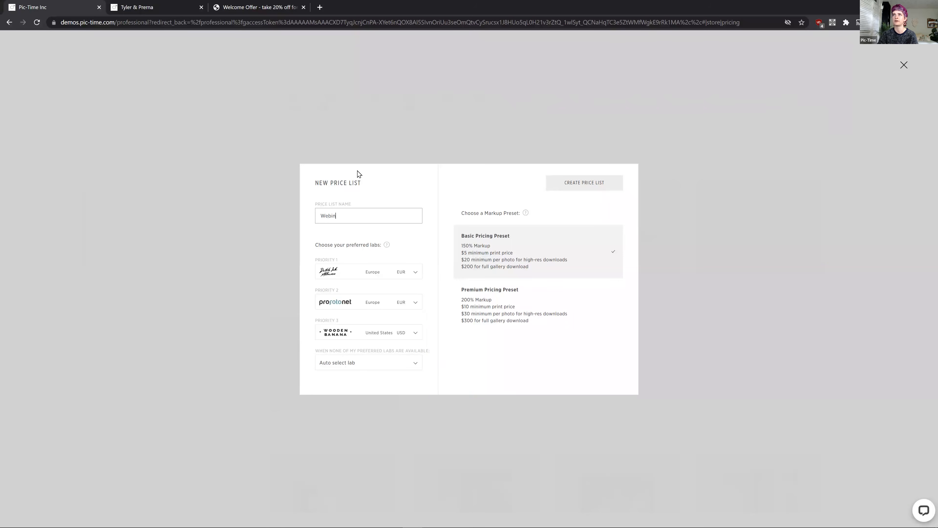
type("Webinar")
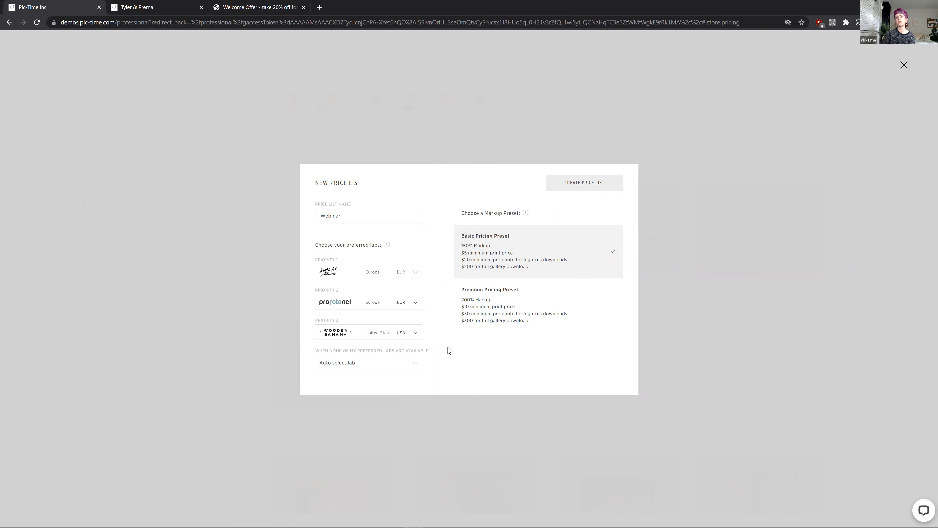
Set the list to Disable product when no preferred lab is available and create it with the Basic Pricing Preset
left_click(413, 366)
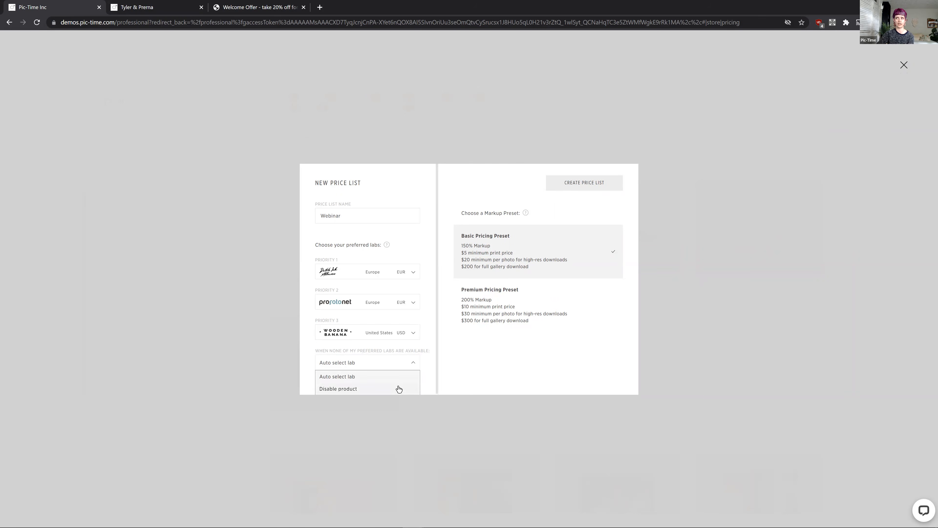
left_click(399, 389)
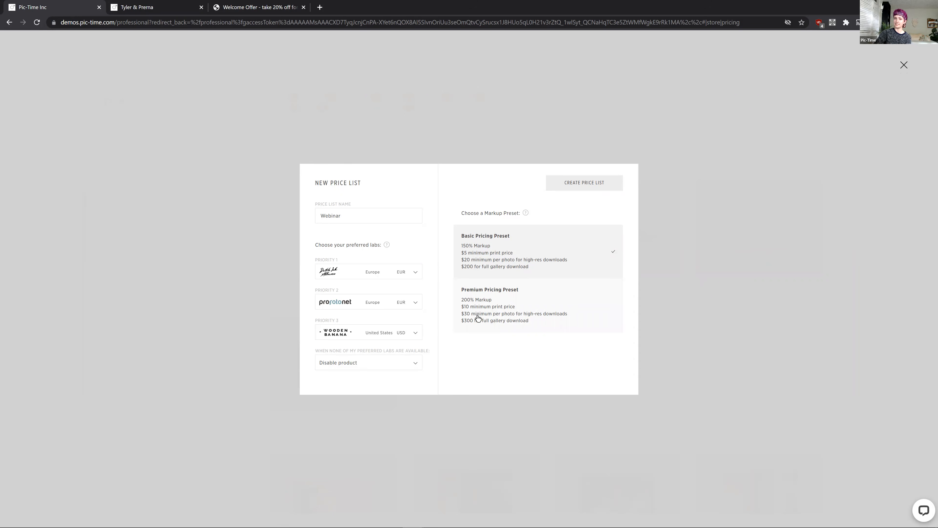
left_click(584, 183)
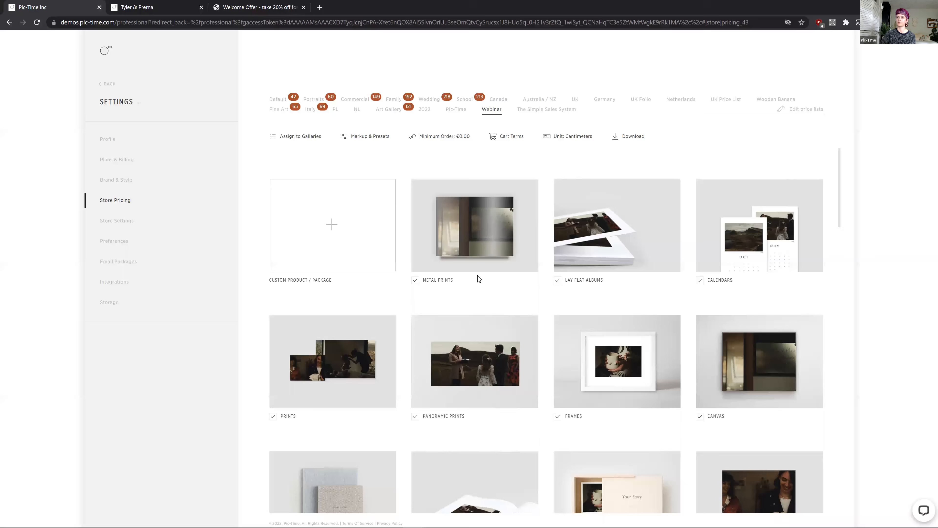
Examine the tiered pricing of the 11x15cm Semi Gloss print in the Prints product, without changing any price
left_click(391, 368)
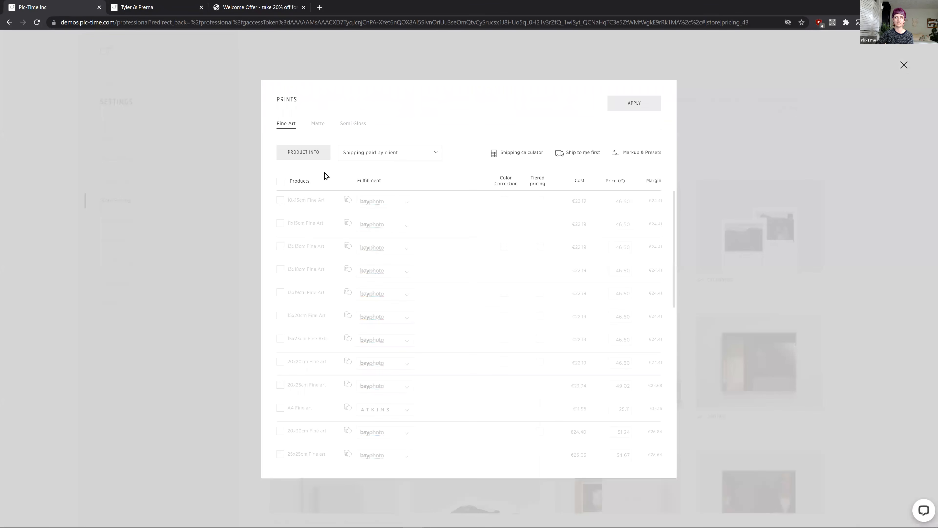
left_click(351, 124)
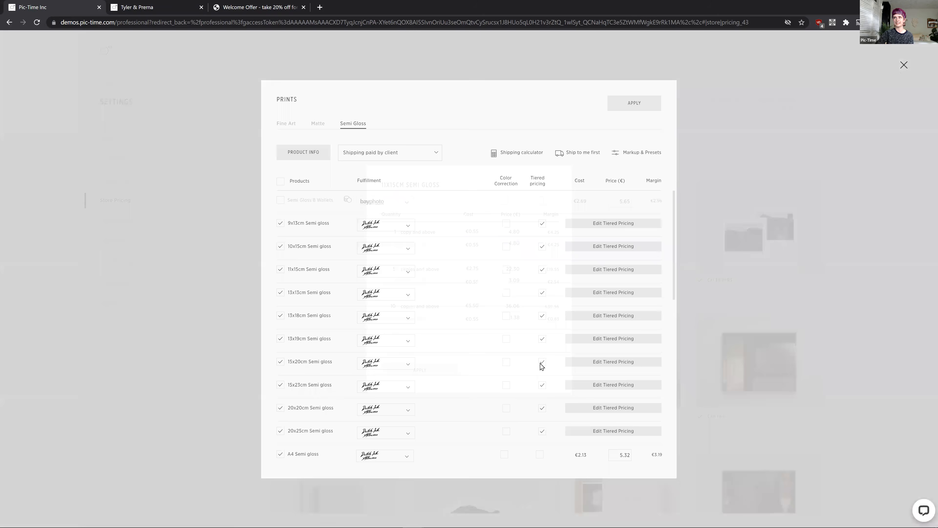
left_click(613, 269)
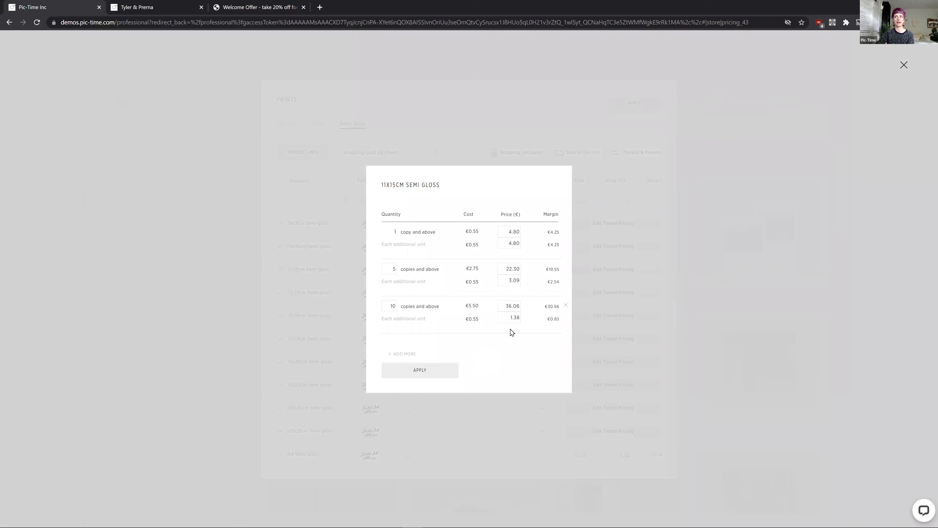
left_click_drag(504, 318, 528, 324)
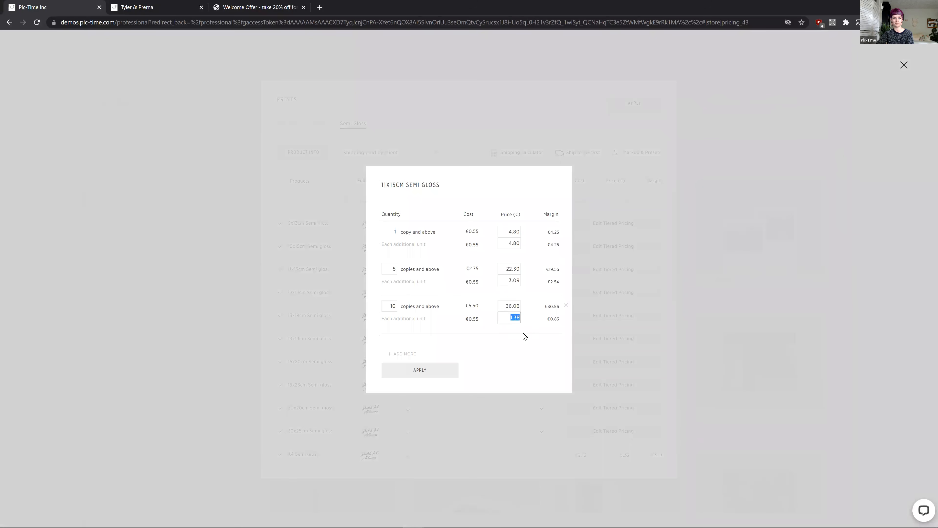
left_click(523, 365)
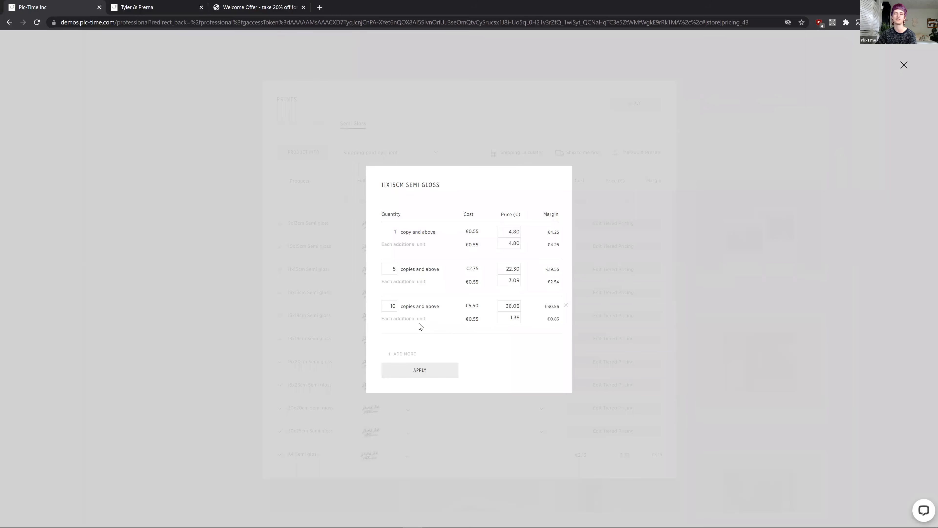
left_click(902, 69)
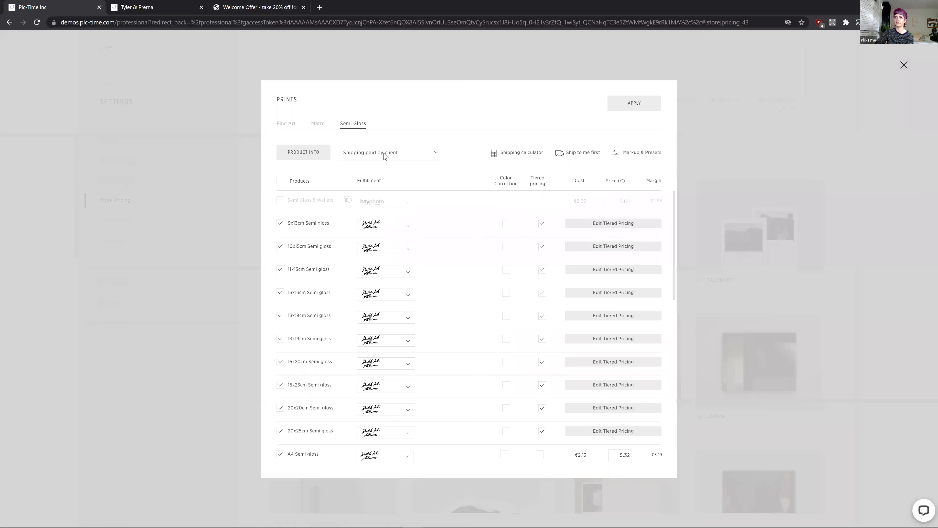
Enable all Semi Gloss print sizes except 11x15cm, 13x13cm, 13x18cm and 13x19cm
double_click(281, 182)
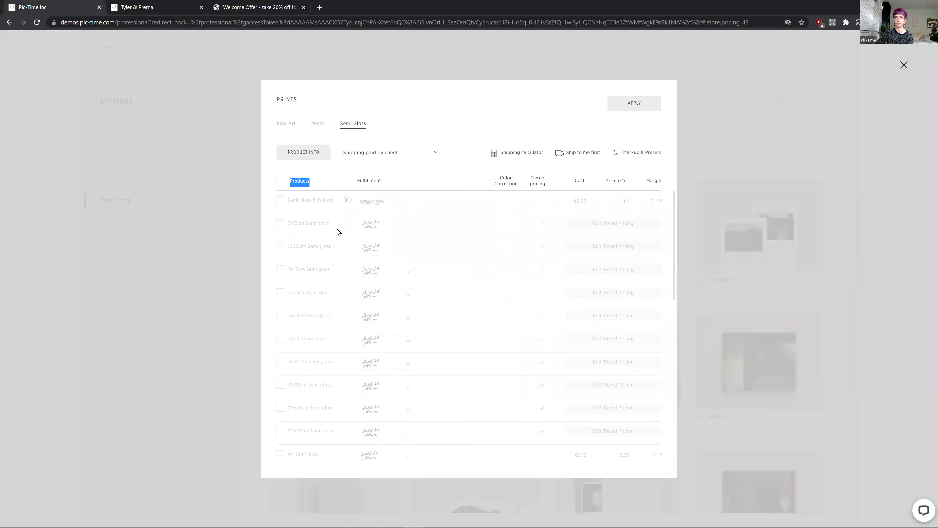
left_click(280, 181)
left_click(280, 269)
left_click(280, 293)
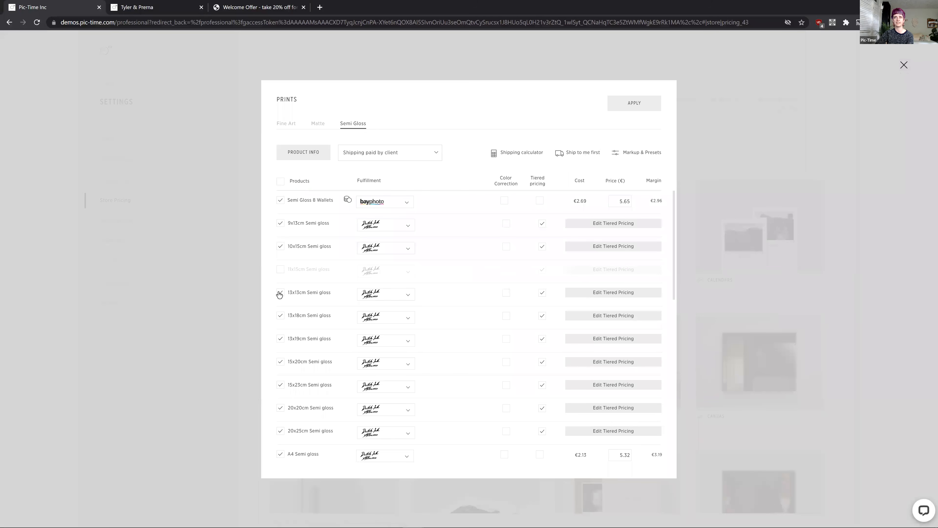
left_click(280, 315)
left_click(280, 338)
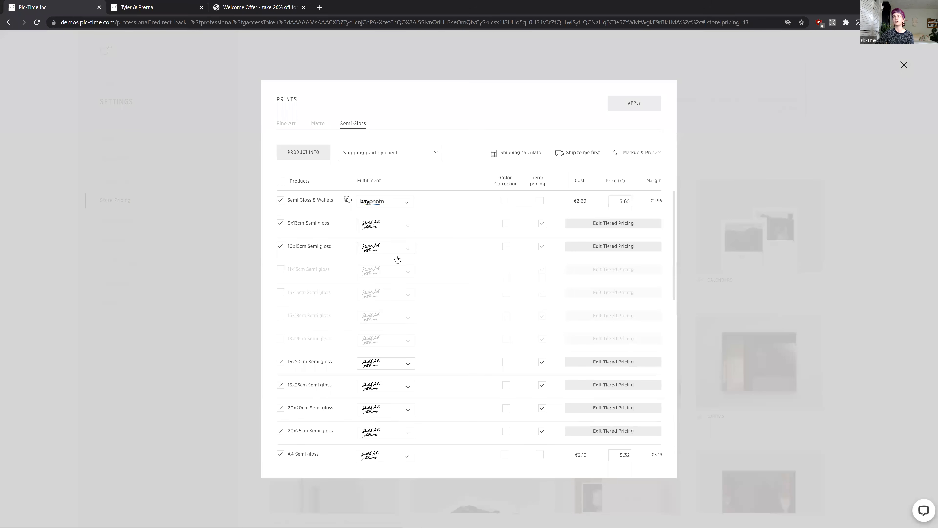
View the Atkins lab's product info for Semi Gloss prints and close the Prints product without applying changes
left_click(299, 154)
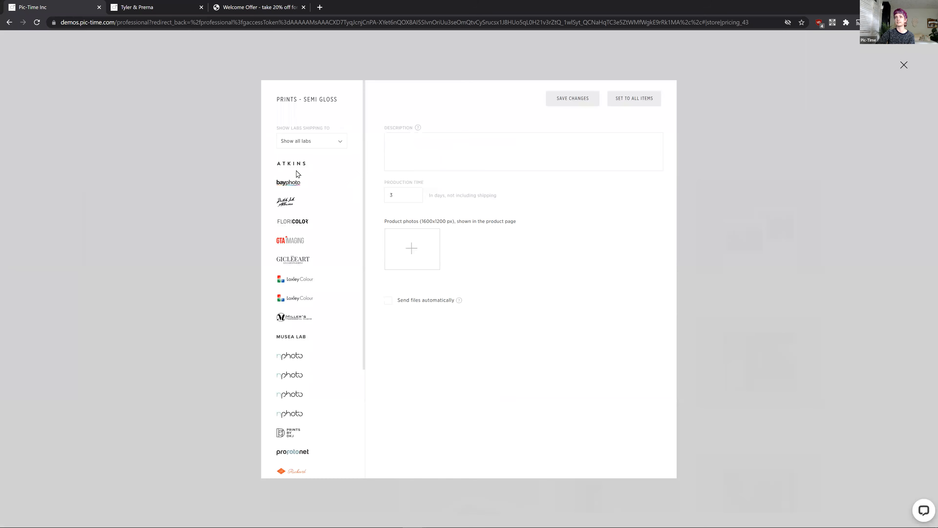
left_click(304, 167)
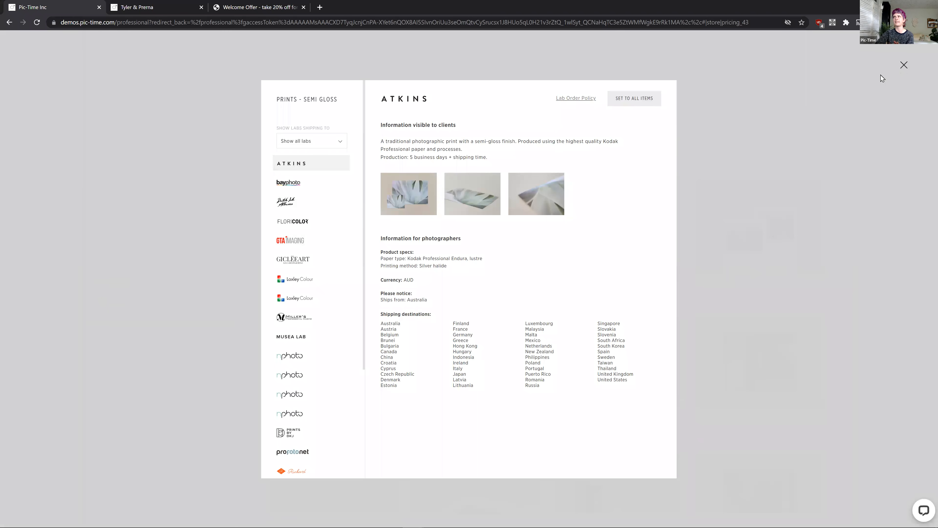
left_click(903, 65)
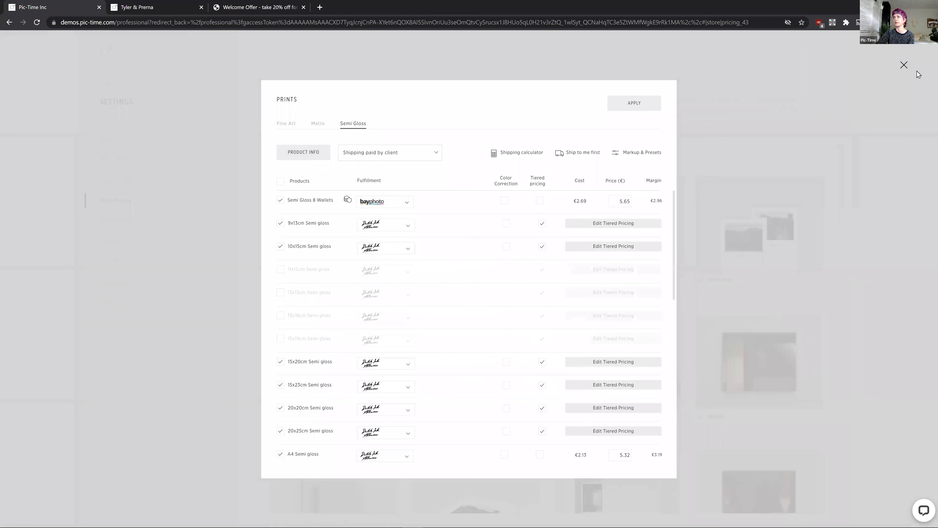
left_click(904, 66)
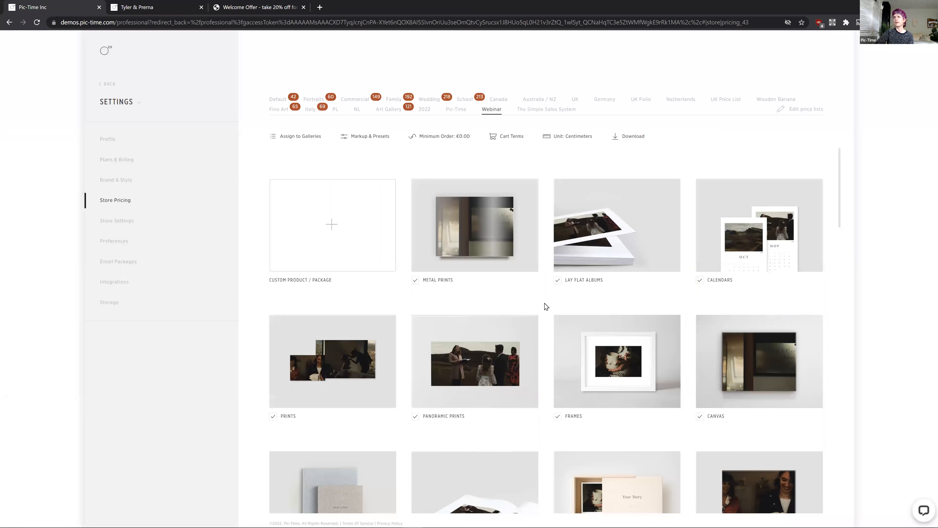
Disable the Frames product in the Webinar price list
scroll(543, 299, "down", 3)
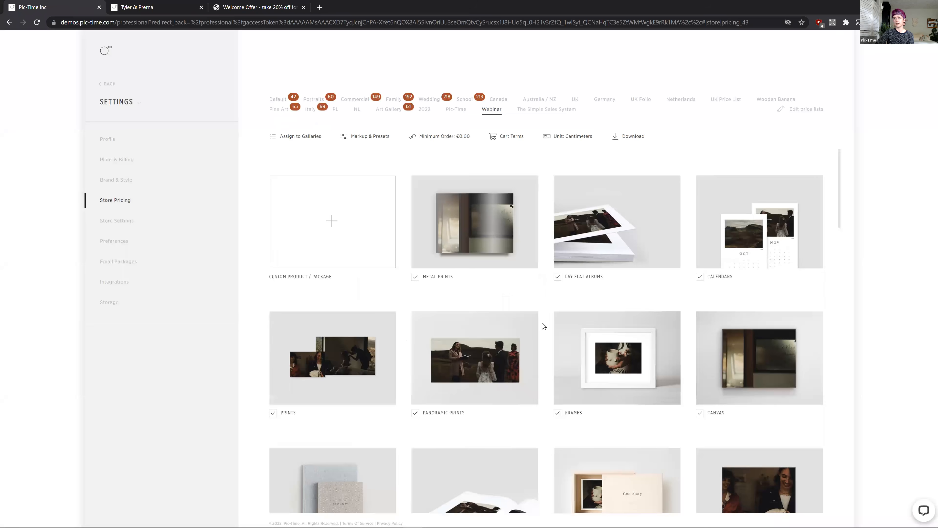
left_click(558, 332)
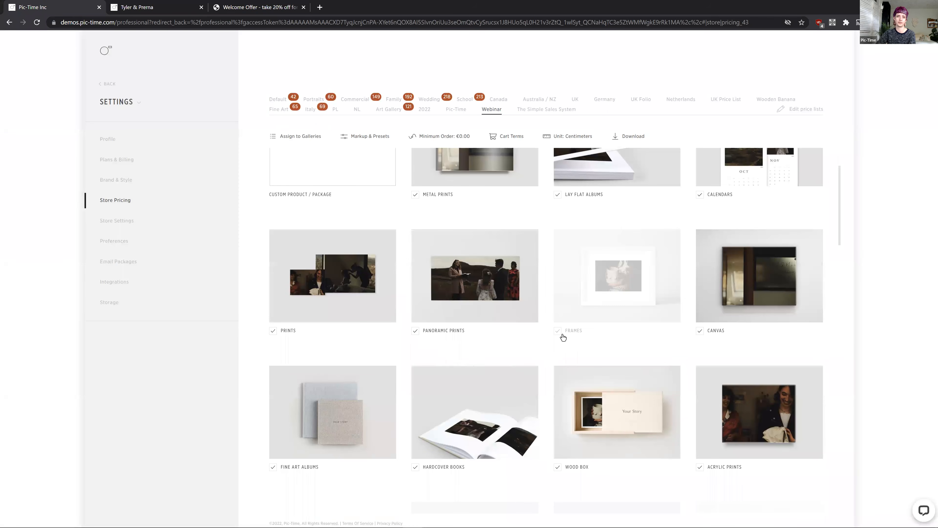
scroll(563, 336, "down", 2)
scroll(554, 332, "up", 4)
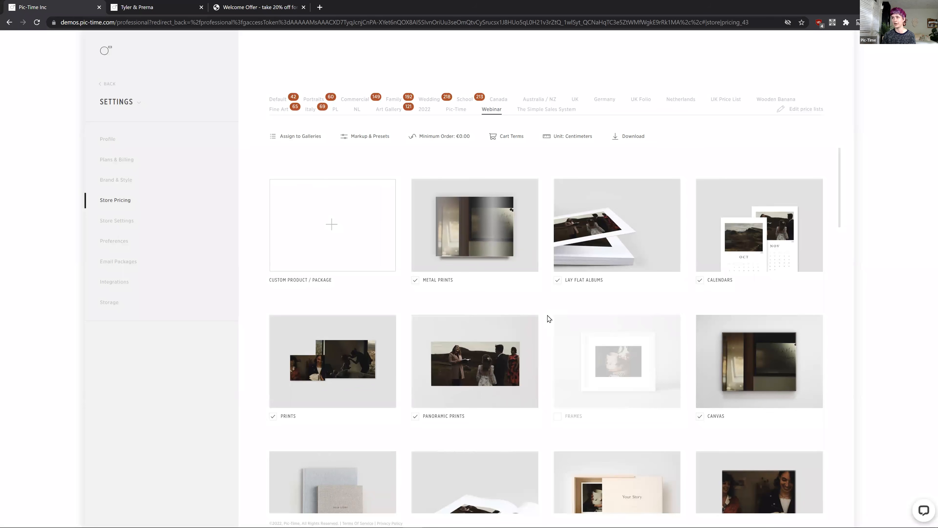
scroll(546, 307, "down", 3)
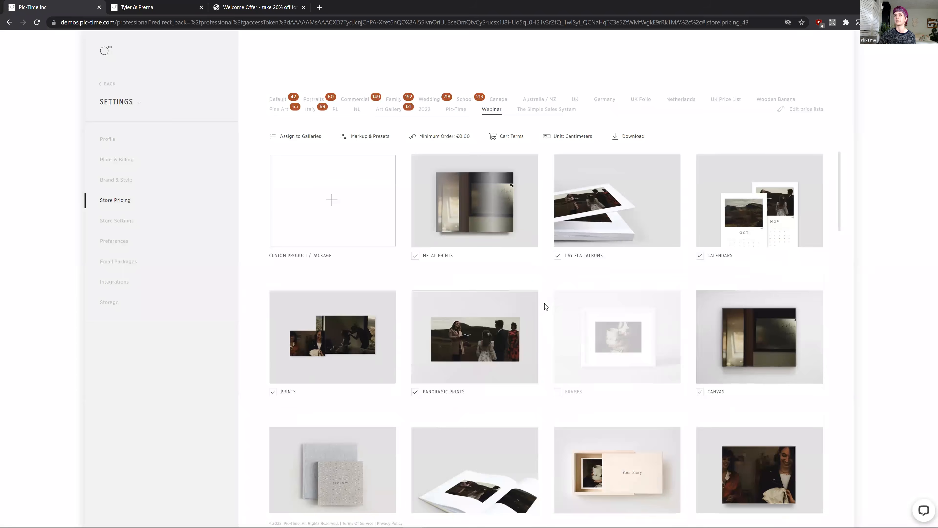
scroll(547, 290, "up", 3)
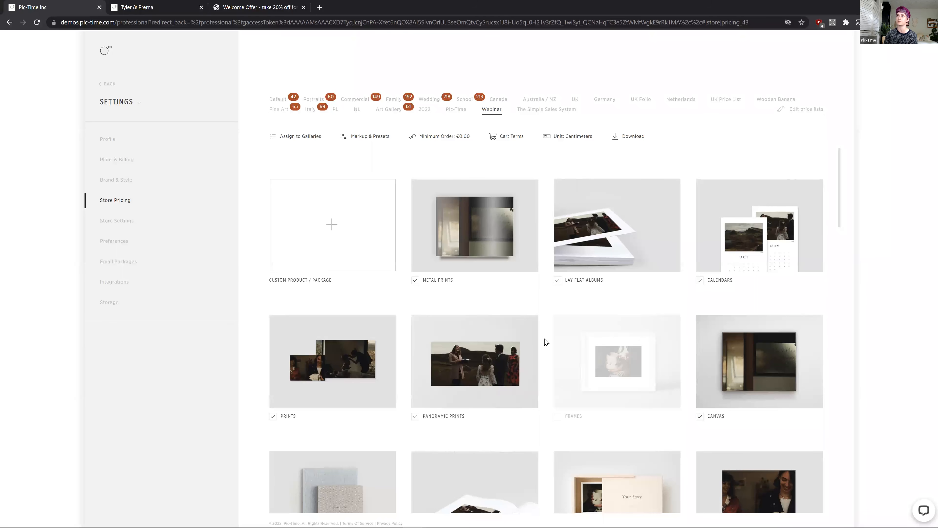
scroll(554, 313, "down", 1)
scroll(554, 313, "up", 1)
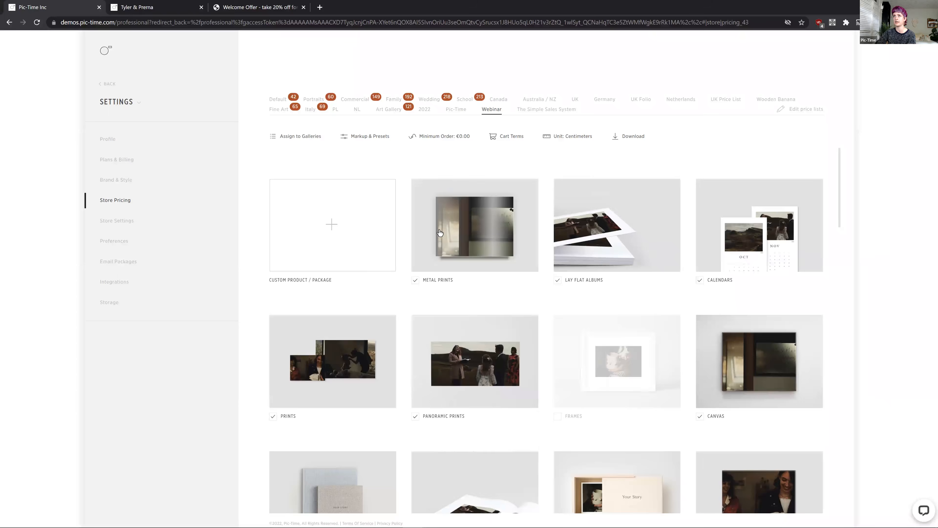
View the Webinar price list's markup settings and the Leather prices of Lay Flat Albums, closing both without applying changes
left_click(372, 140)
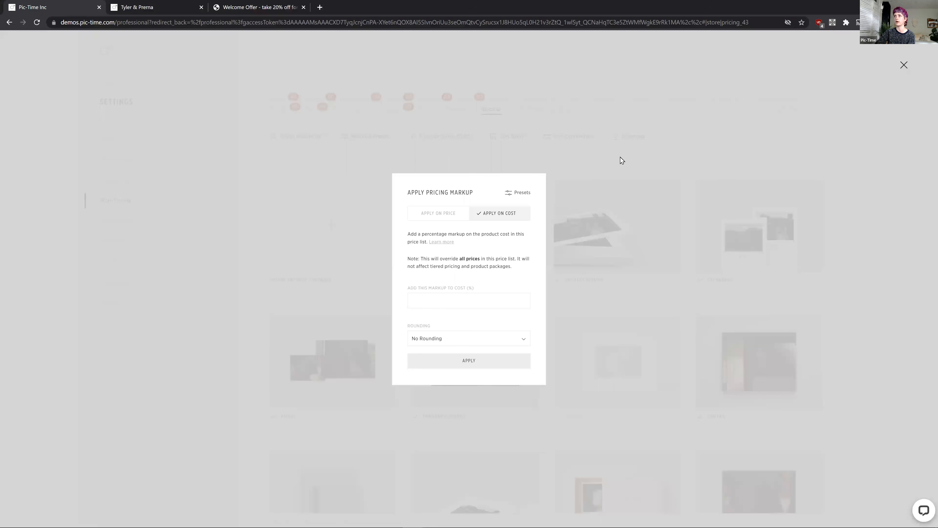
left_click(608, 185)
left_click(618, 225)
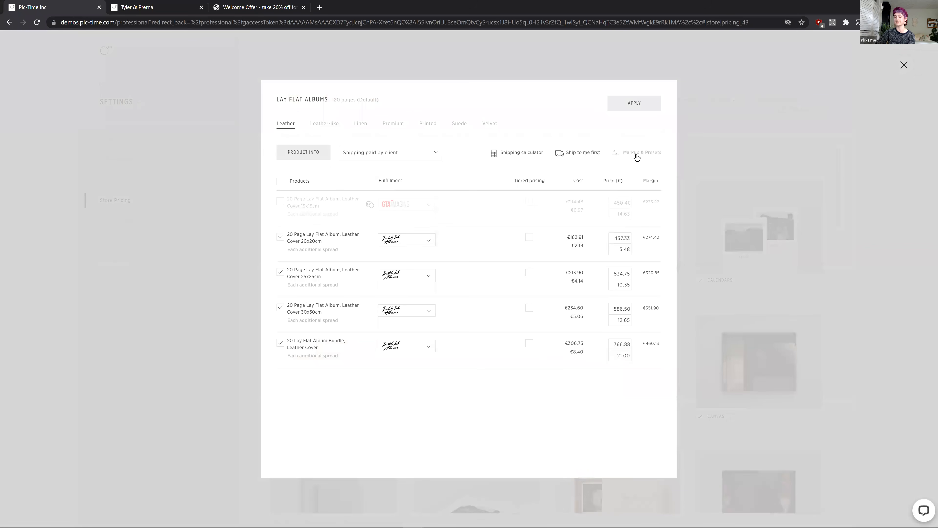
left_click_drag(616, 238, 638, 241)
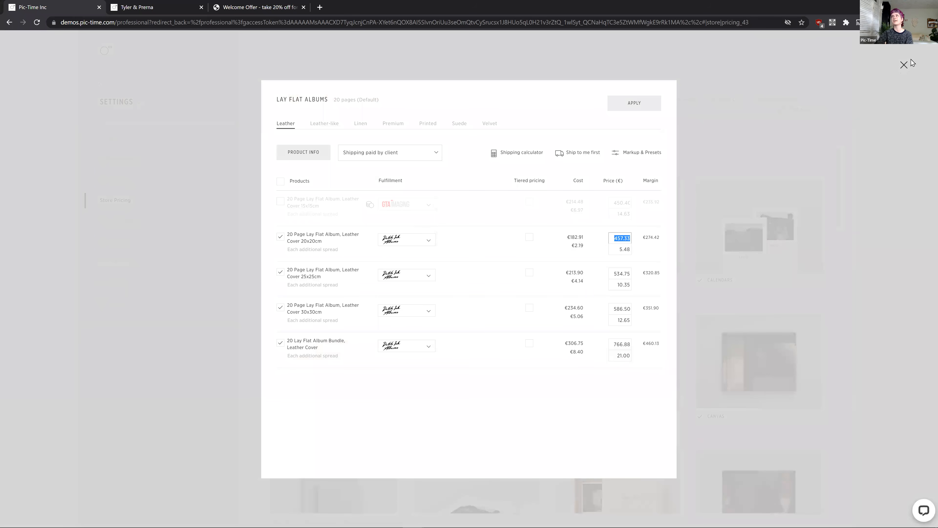
left_click(902, 67)
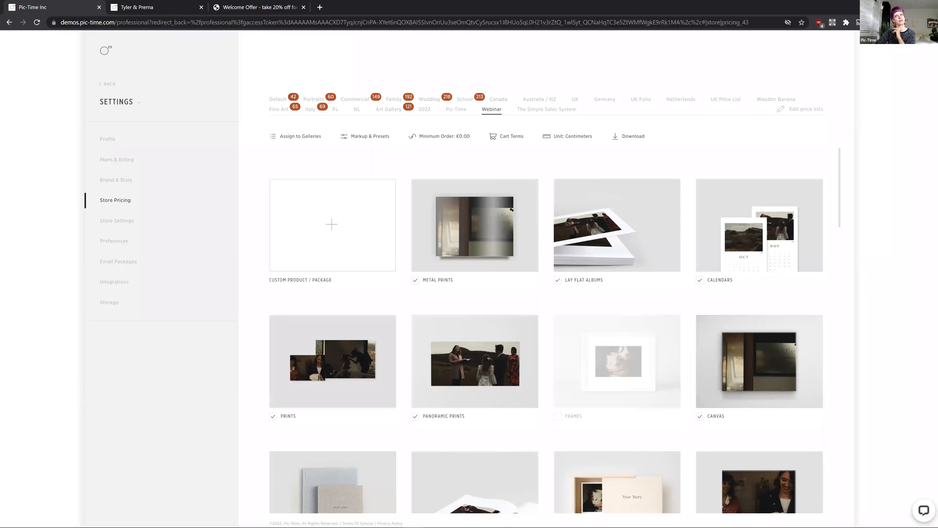
Open the photos of the couple's gallery used in the demo and view the available photo sorting options
left_click(107, 51)
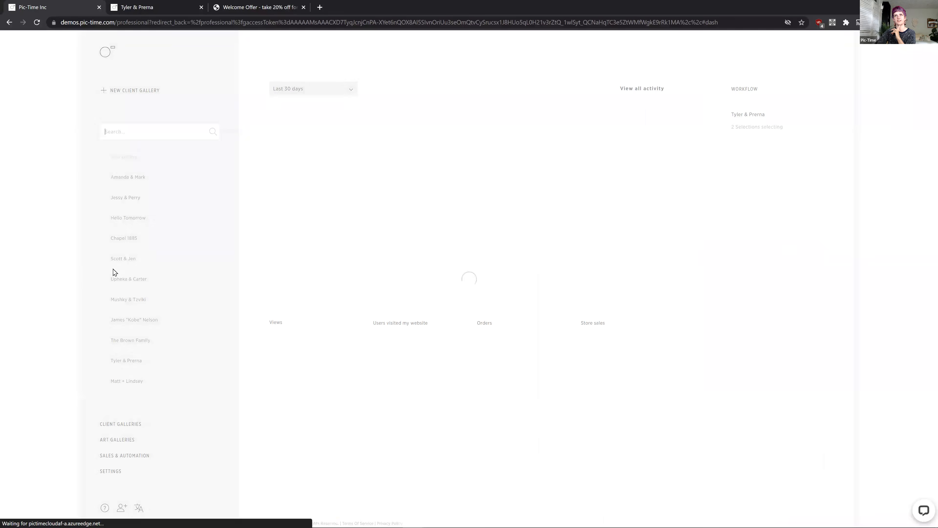
left_click(128, 364)
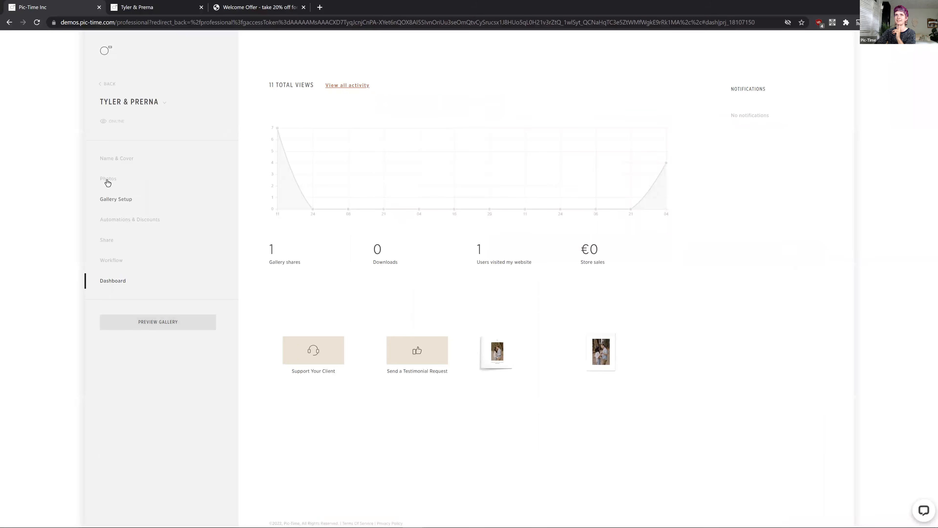
left_click(107, 181)
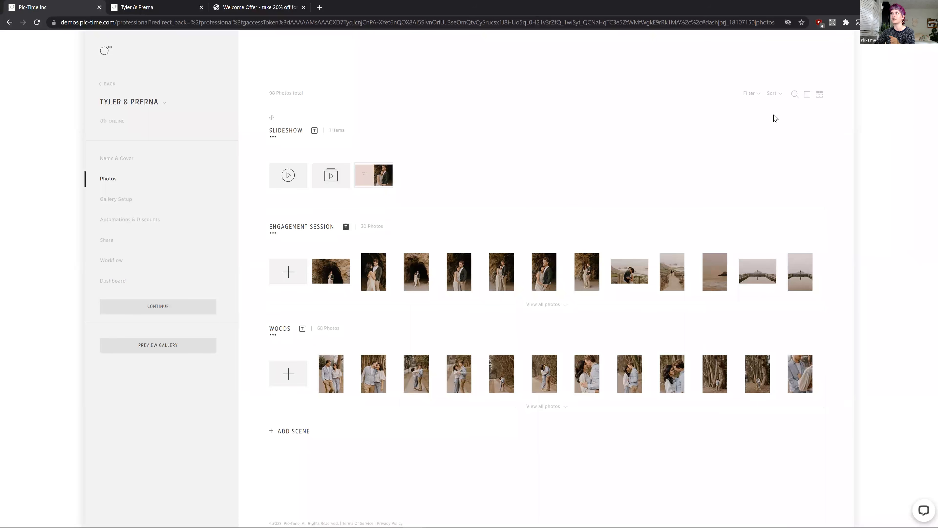
left_click(777, 95)
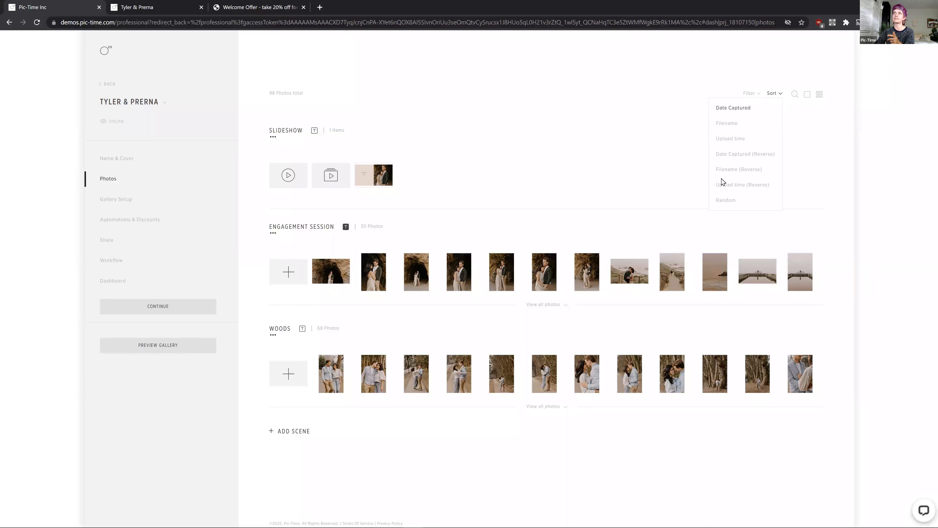
mouse_move(390, 169)
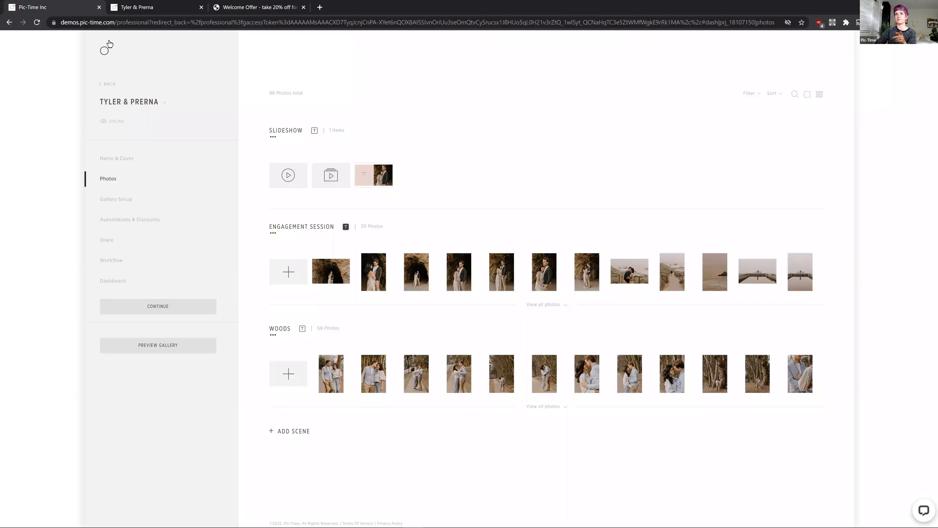
Return to the main dashboard, view the support chat and knowledge base window, and minimise it
left_click(109, 44)
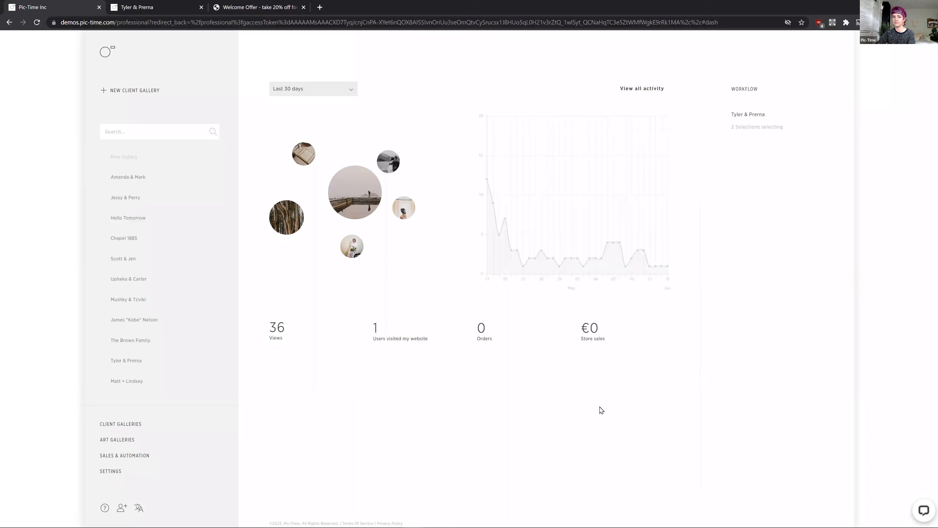
left_click(925, 509)
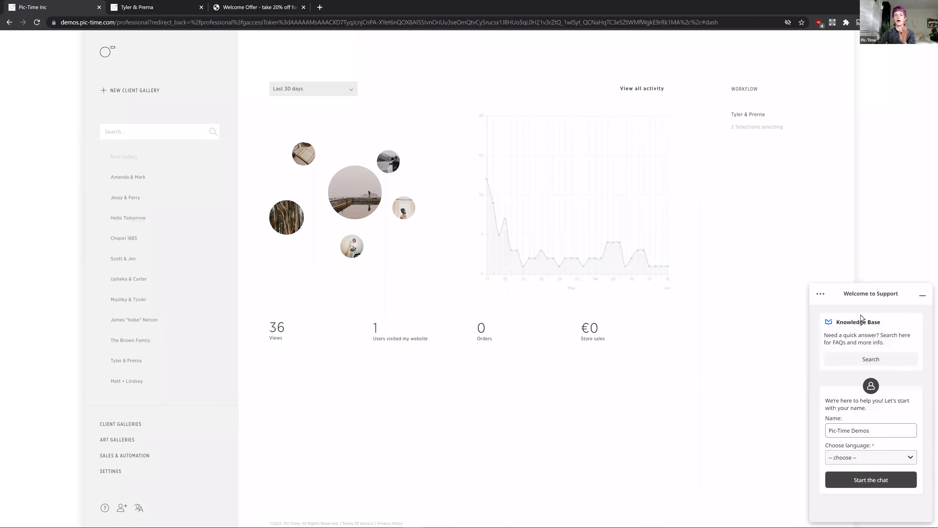
left_click(921, 296)
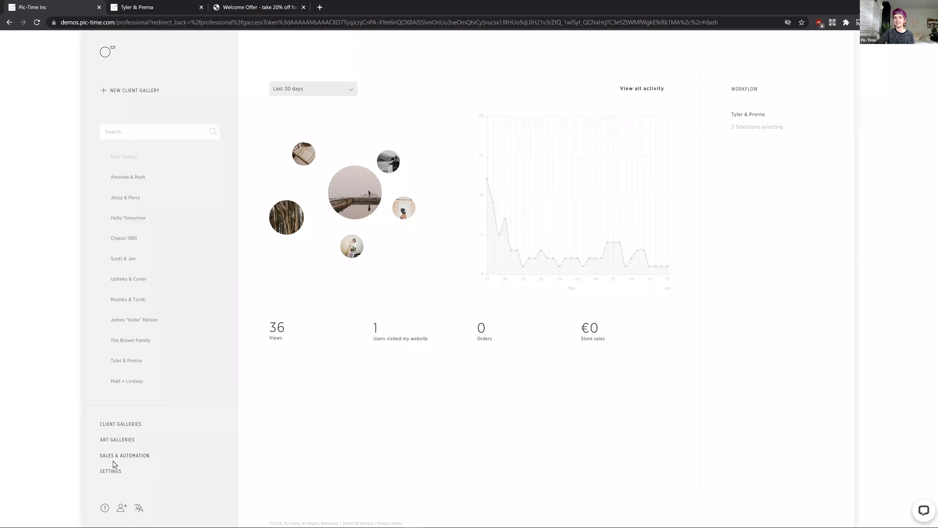
View the Gallery to Backup System description among the client gallery automation apps, and close the app store without installing anything
left_click(133, 457)
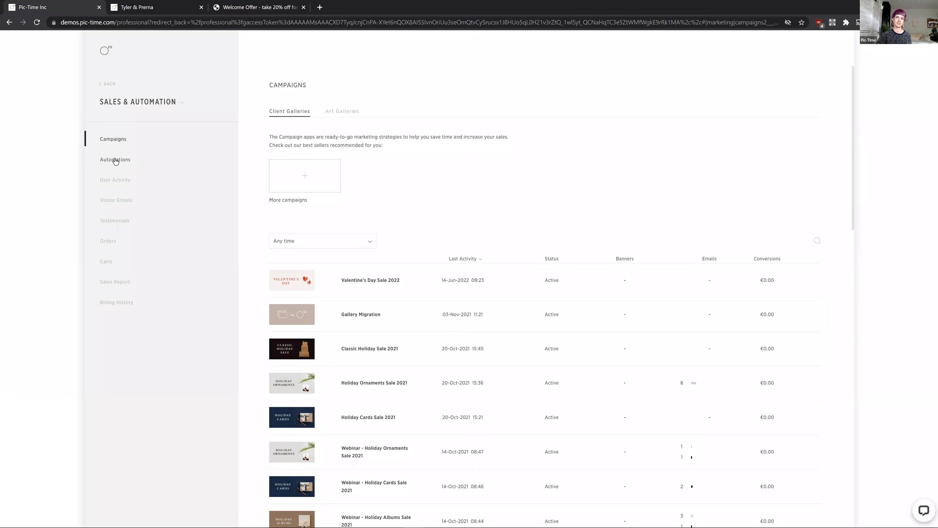
left_click(115, 160)
left_click(311, 184)
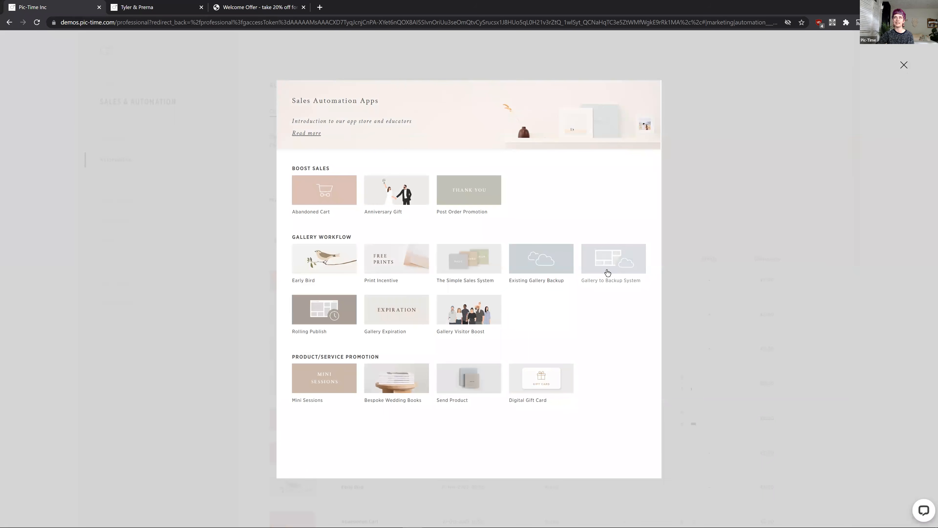
left_click(608, 272)
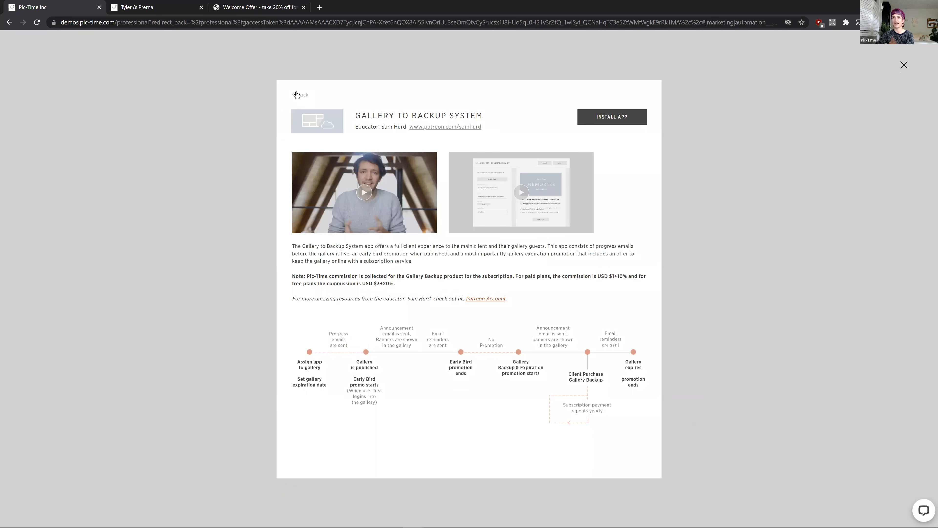
left_click(297, 95)
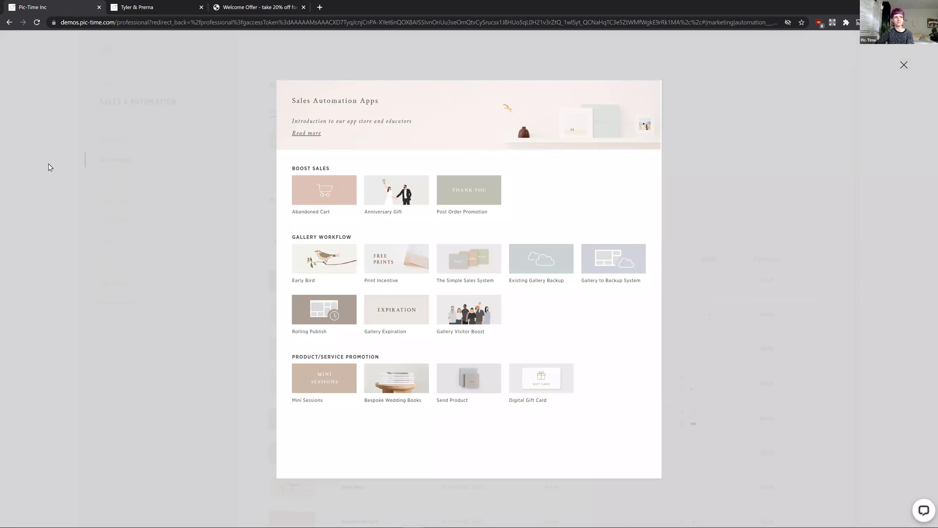
left_click(191, 225)
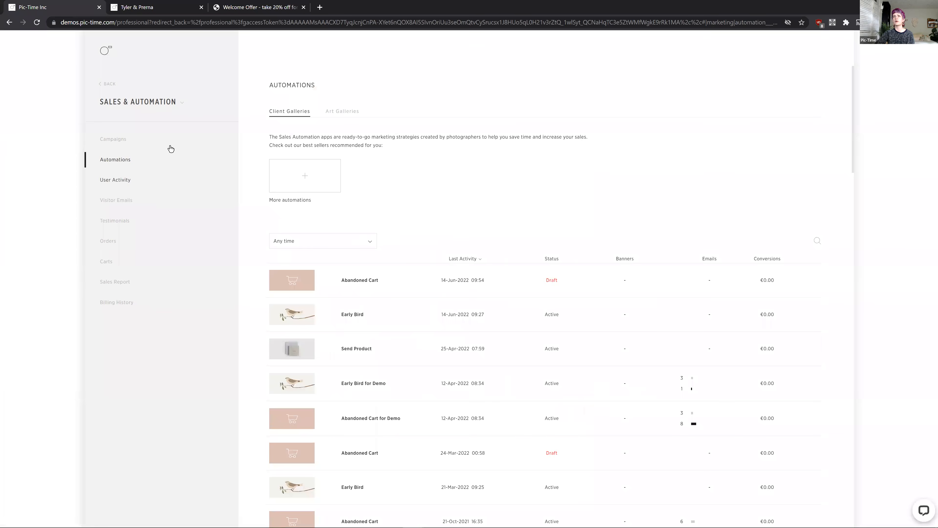
Install the Father's Day Sale campaign app for client galleries under its default name and save it without review
left_click(121, 142)
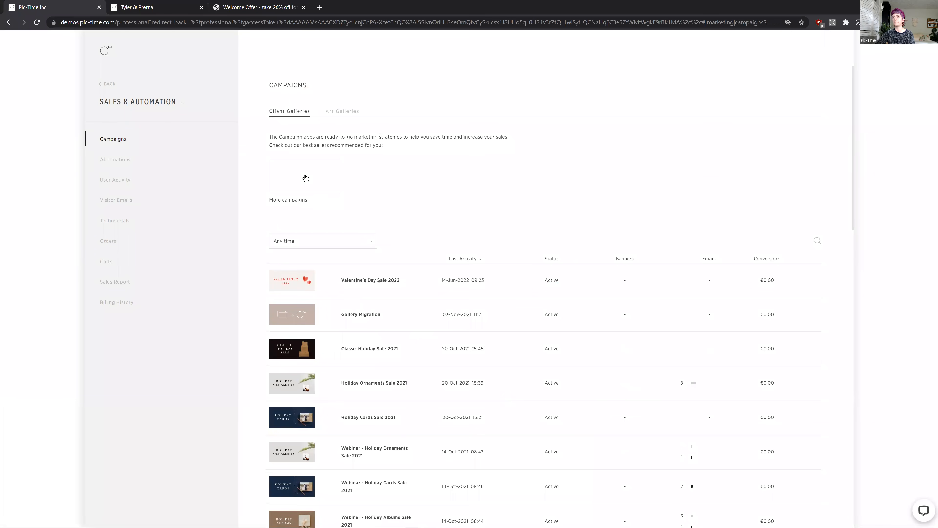
left_click(295, 181)
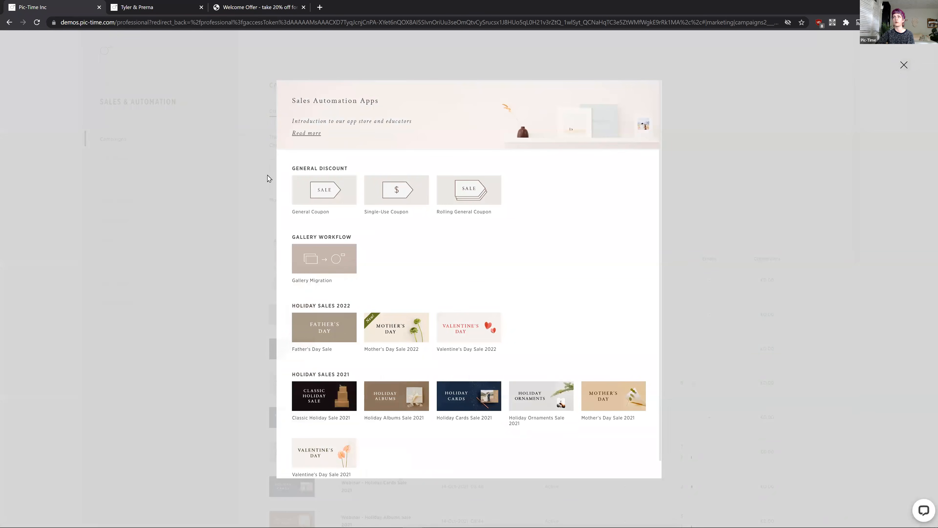
scroll(356, 315, "down", 2)
scroll(527, 341, "up", 2)
scroll(548, 338, "down", 1)
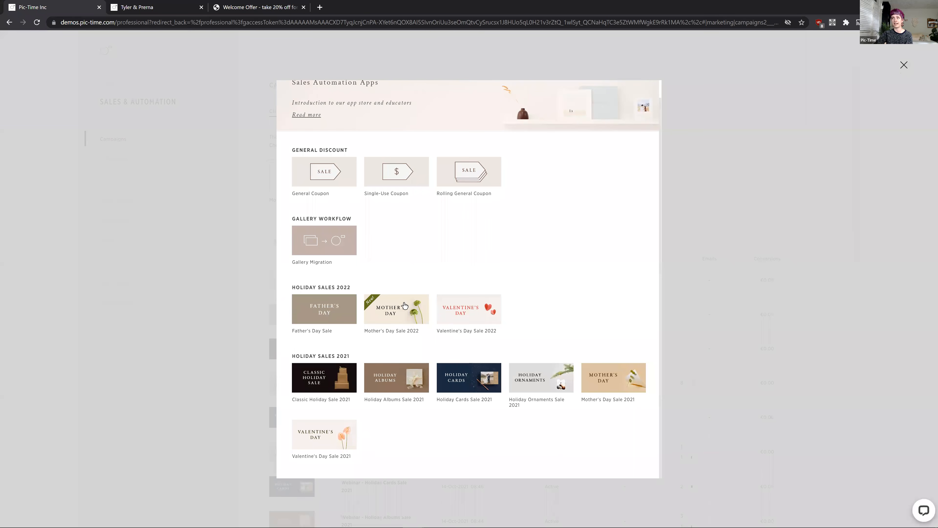
left_click(339, 315)
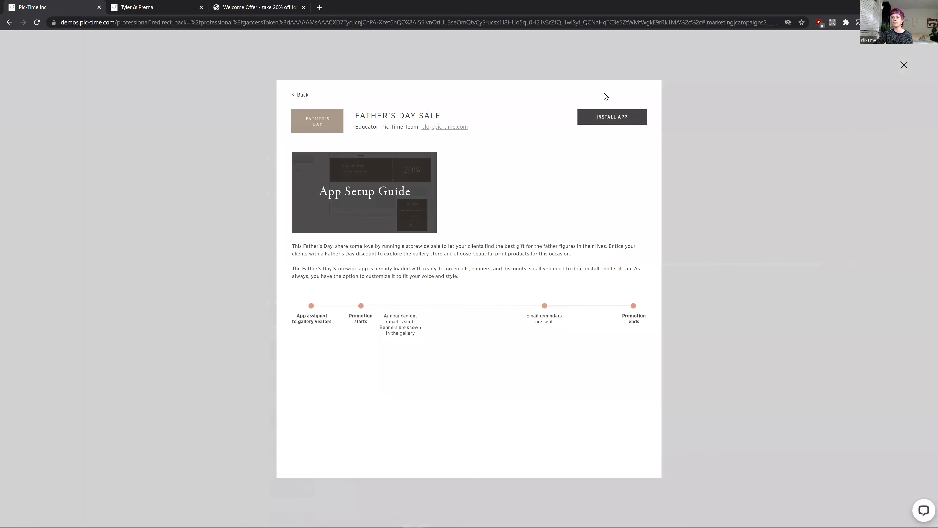
left_click(598, 118)
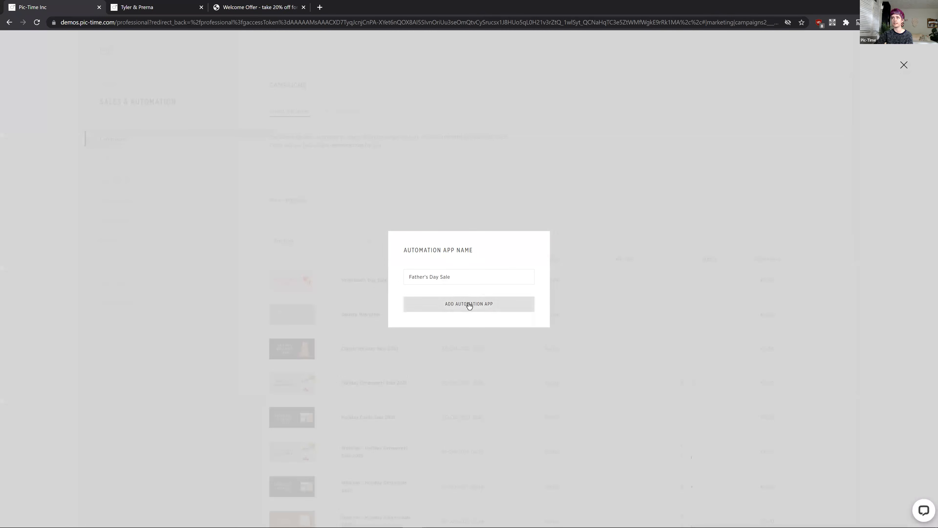
left_click(469, 304)
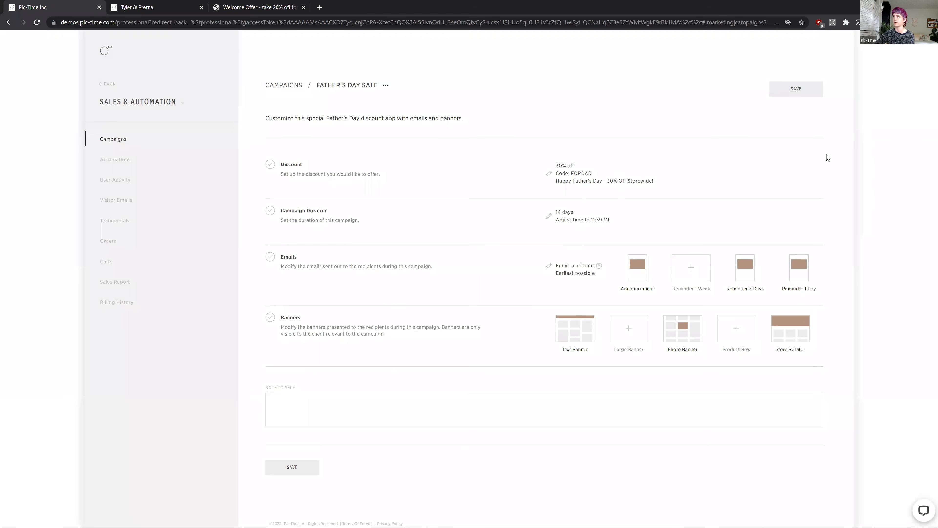
left_click(804, 90)
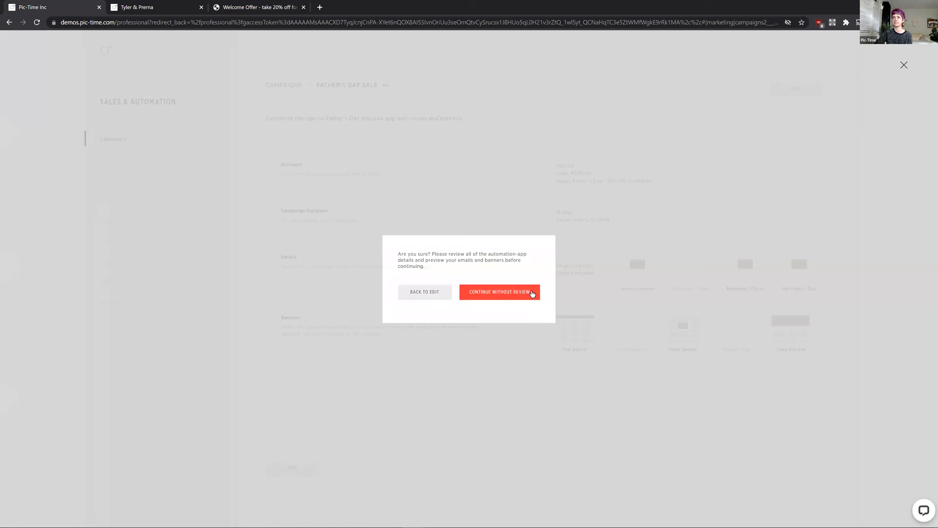
left_click(524, 292)
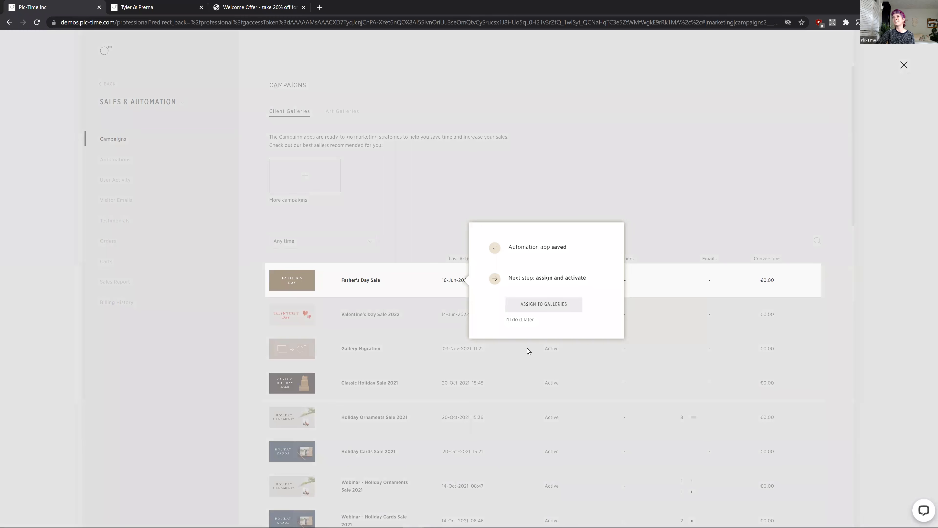
View the Father's Day Sale activation settings for gallery assignment, close them without applying, and return to the campaign list
left_click(540, 304)
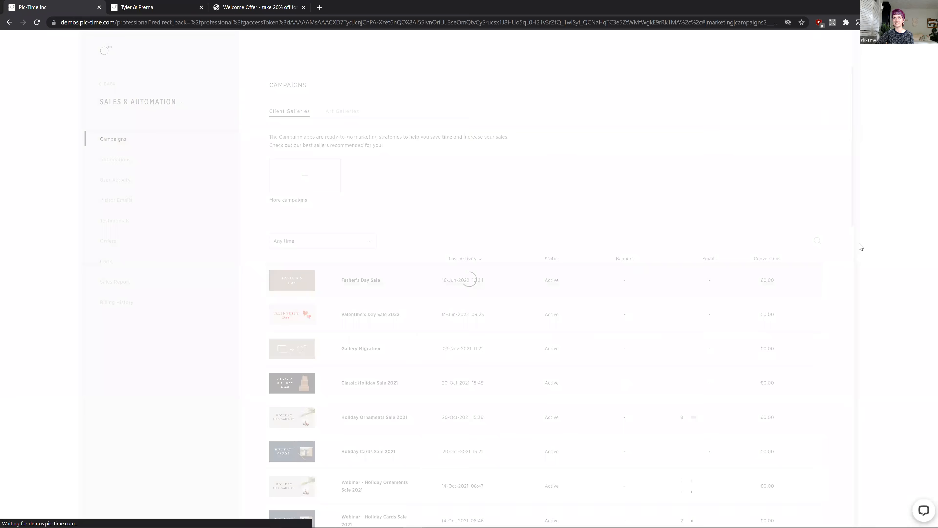
left_click(784, 90)
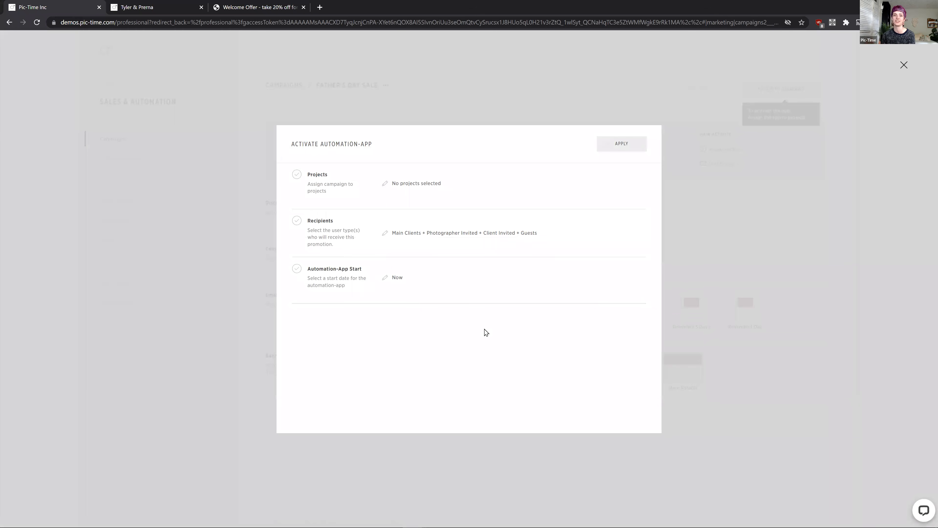
left_click(901, 66)
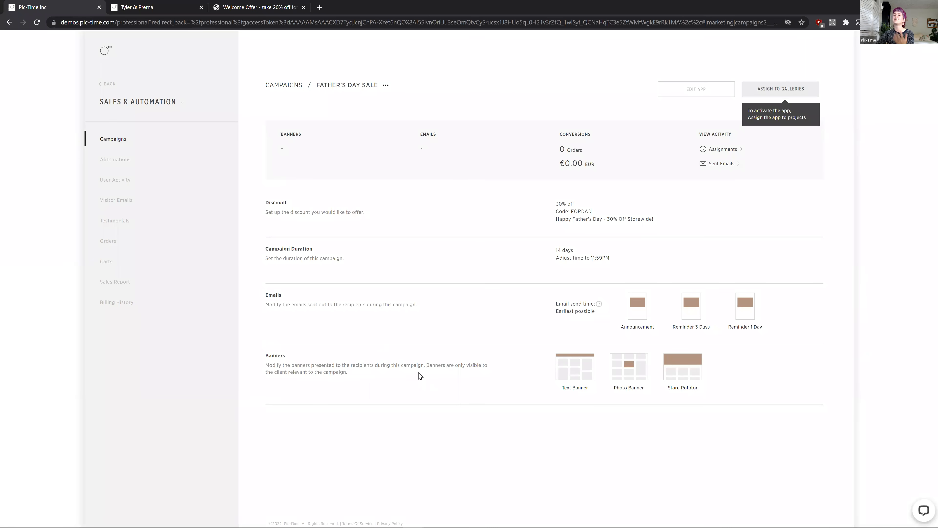
left_click(123, 142)
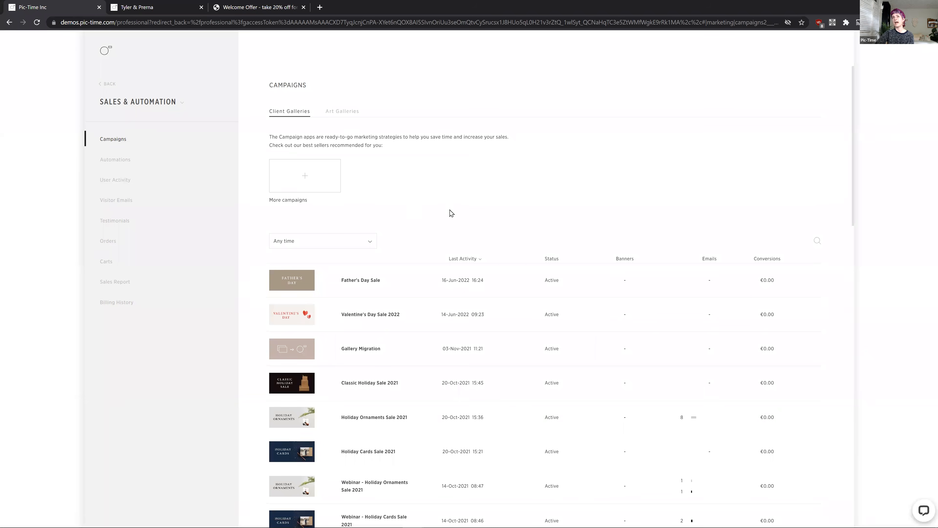
Install the Early Bird automation app for client galleries and name it Early Bird Family
left_click(126, 164)
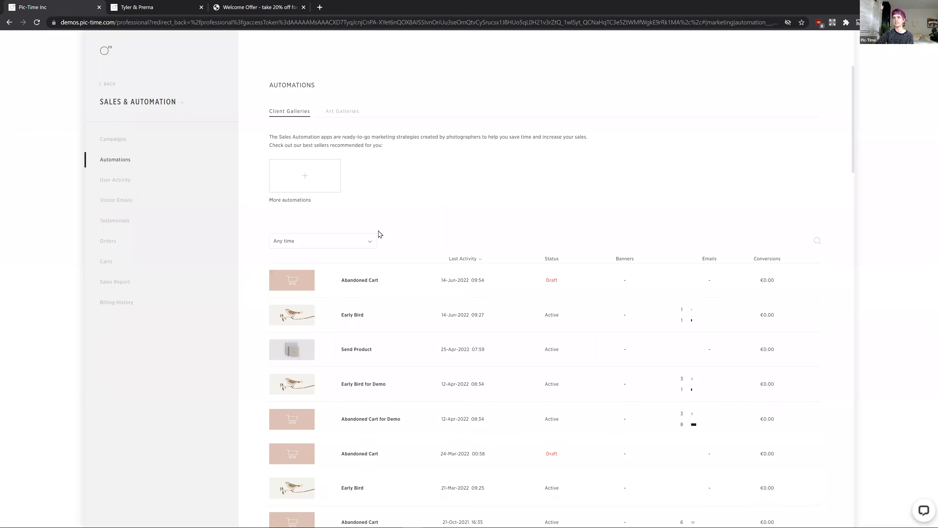
left_click(313, 181)
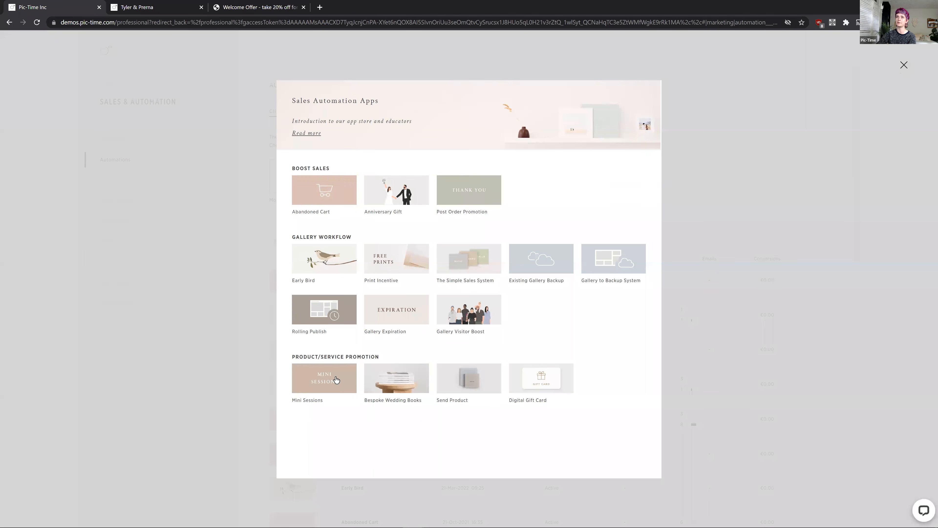
left_click(327, 260)
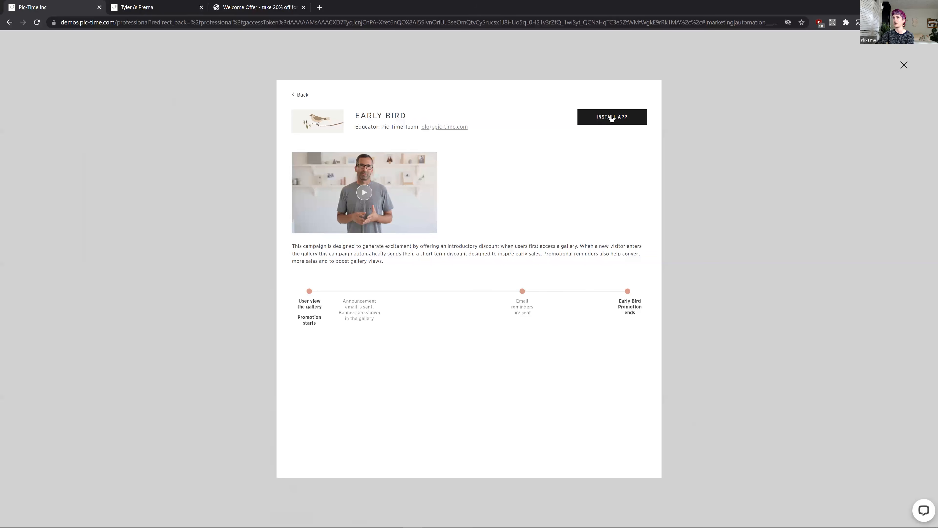
left_click(611, 118)
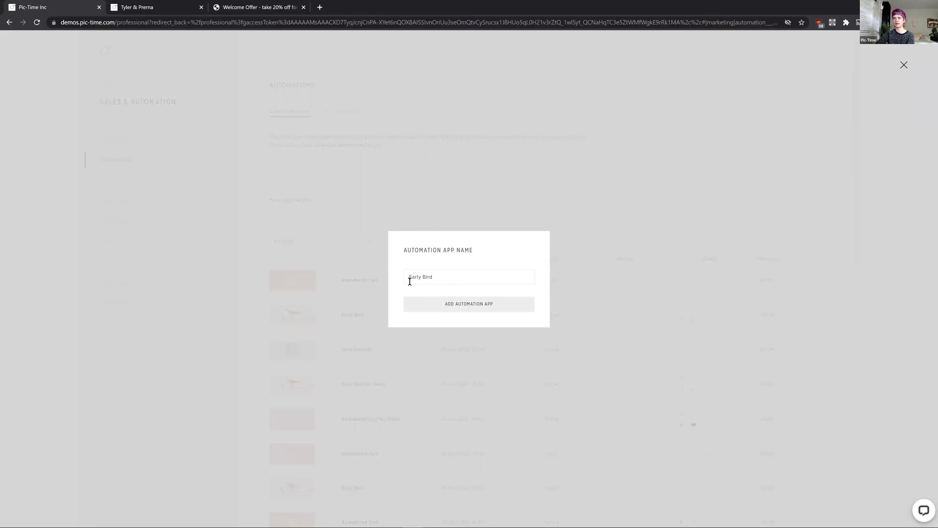
left_click_drag(454, 277, 404, 281)
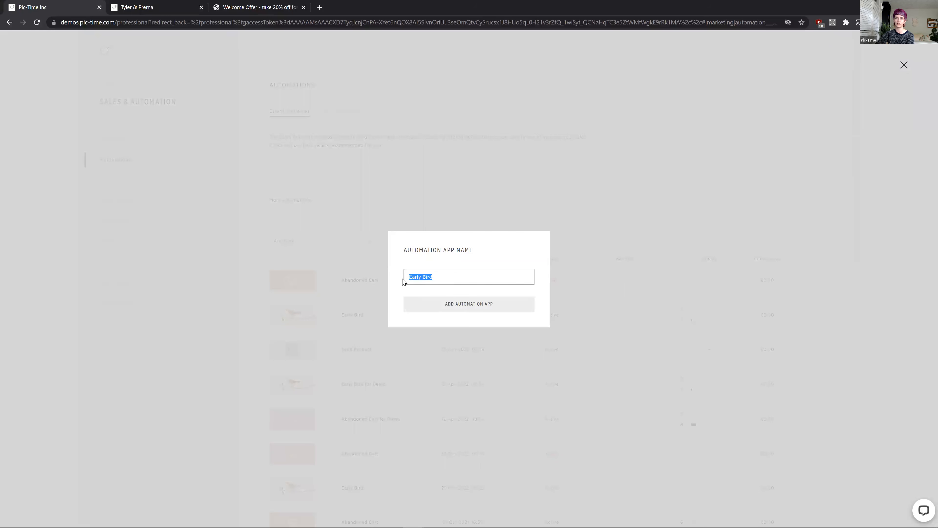
left_click(480, 276)
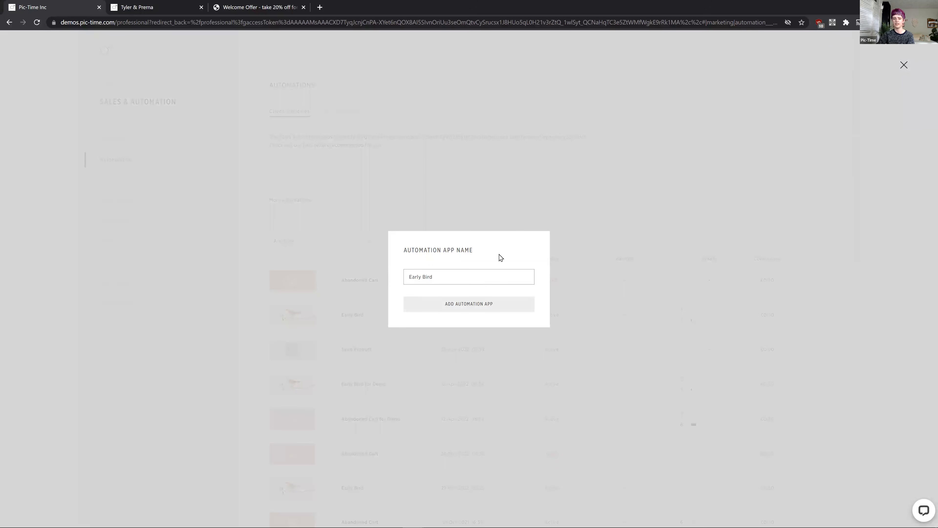
type("Family")
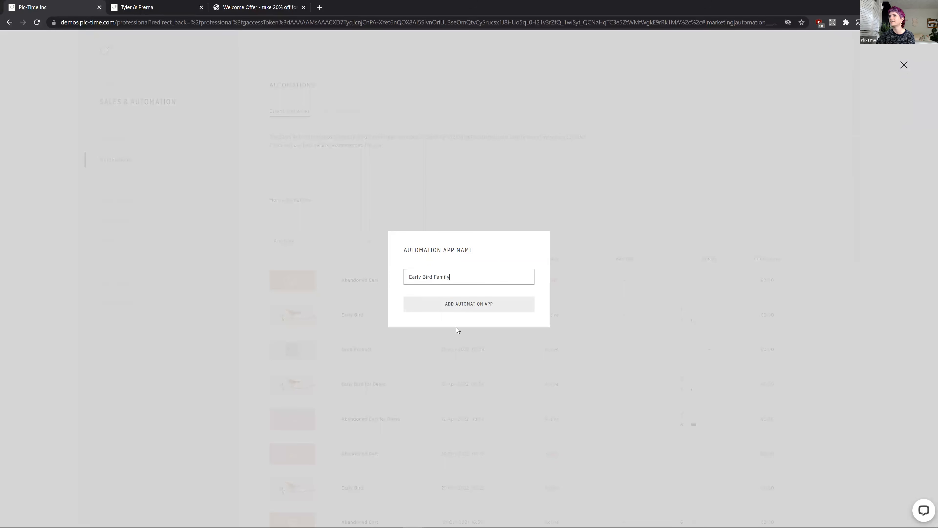
left_click(474, 308)
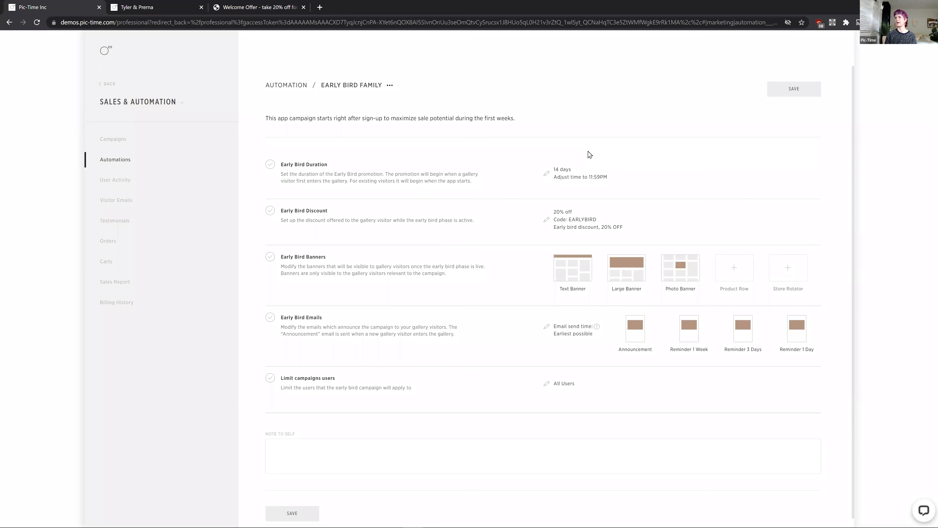
Review the month and day choices for the Early Bird duration and apply 0 months plus 14 days
left_click(559, 171)
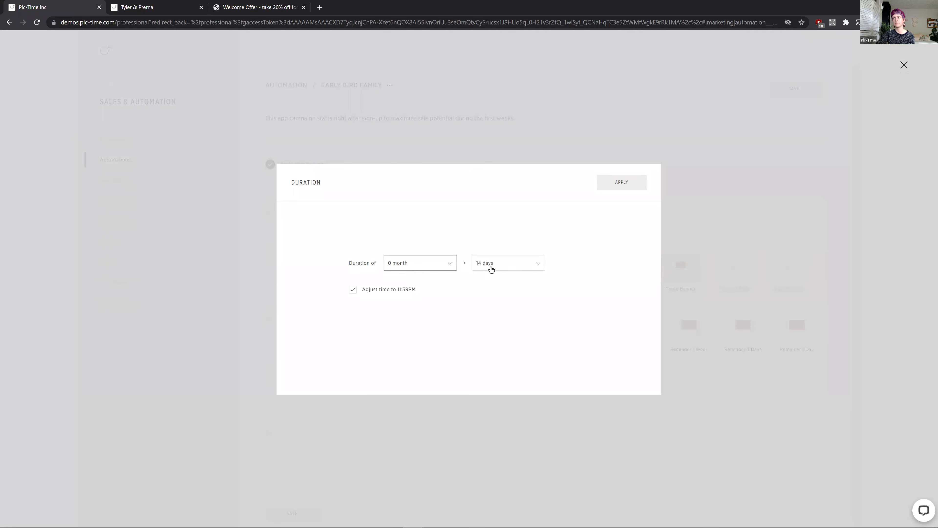
left_click(498, 270)
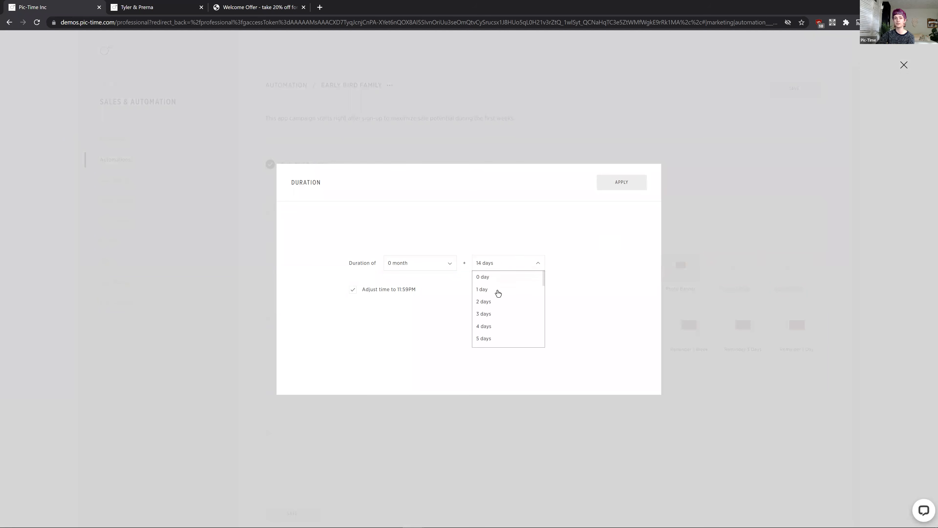
left_click(512, 248)
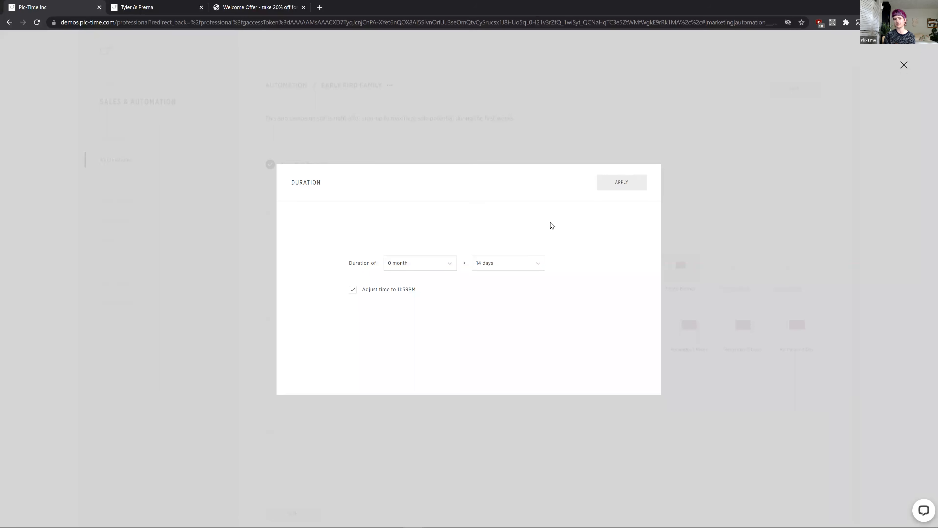
left_click(450, 264)
scroll(397, 333, "down", 5)
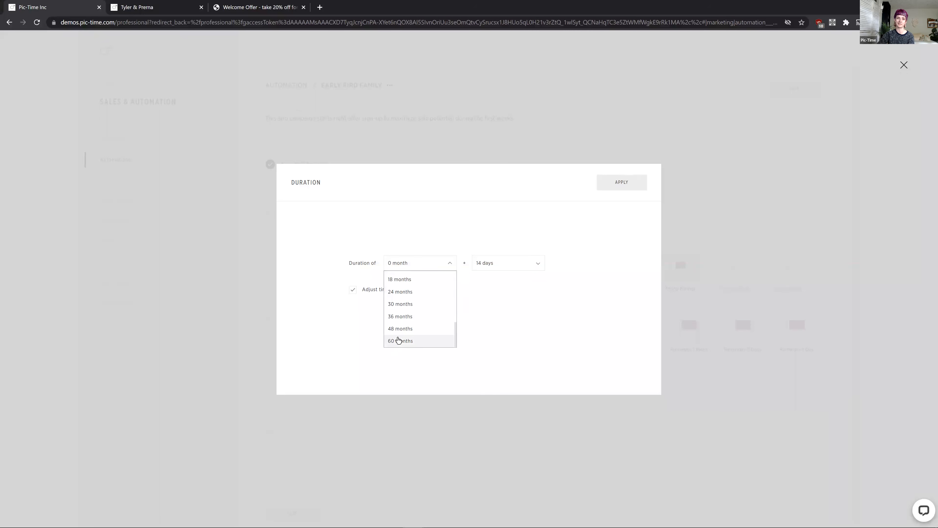
left_click(502, 326)
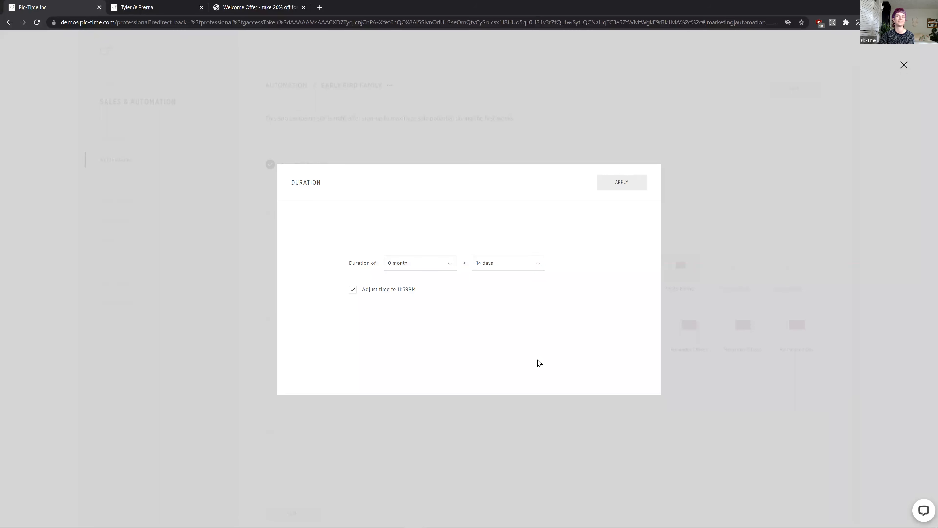
left_click(622, 184)
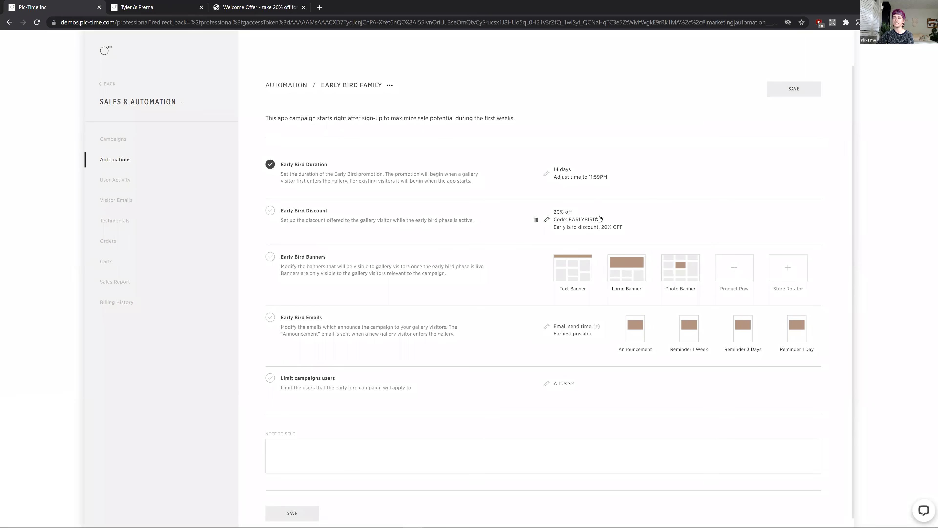
Try the € OFF and Cost price discount types in the Early Bird discount settings
left_click(550, 218)
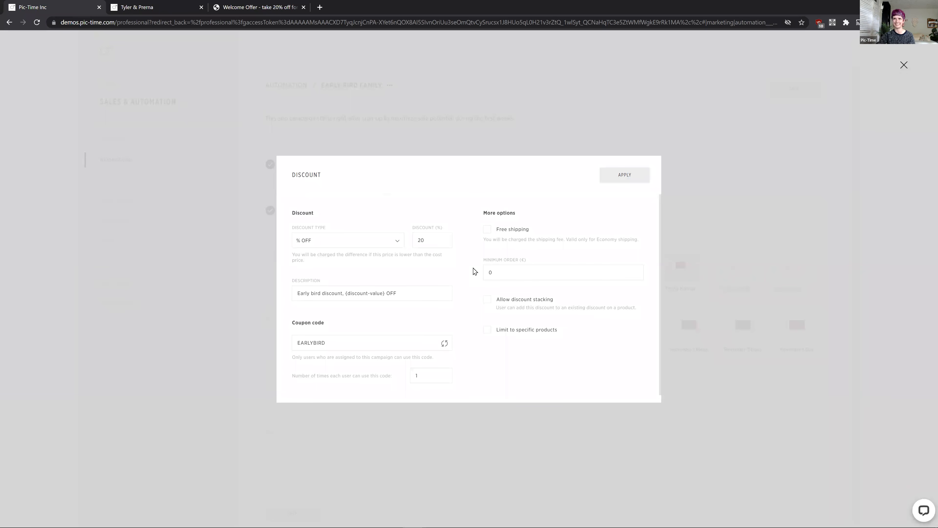
left_click(362, 245)
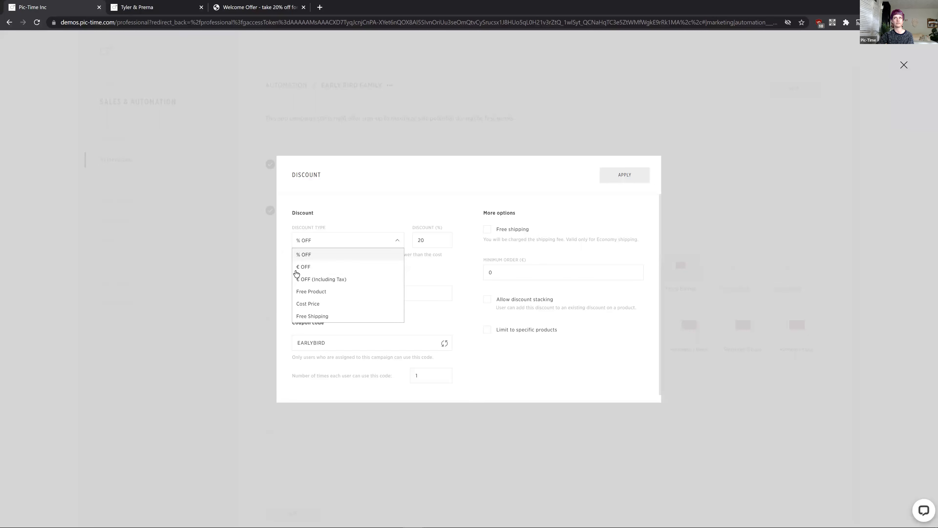
left_click(318, 269)
left_click(422, 241)
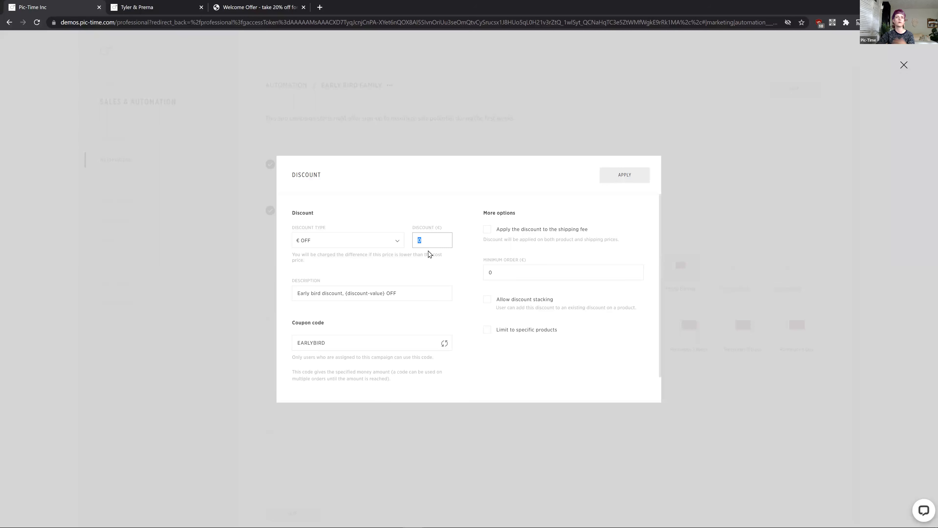
left_click(393, 247)
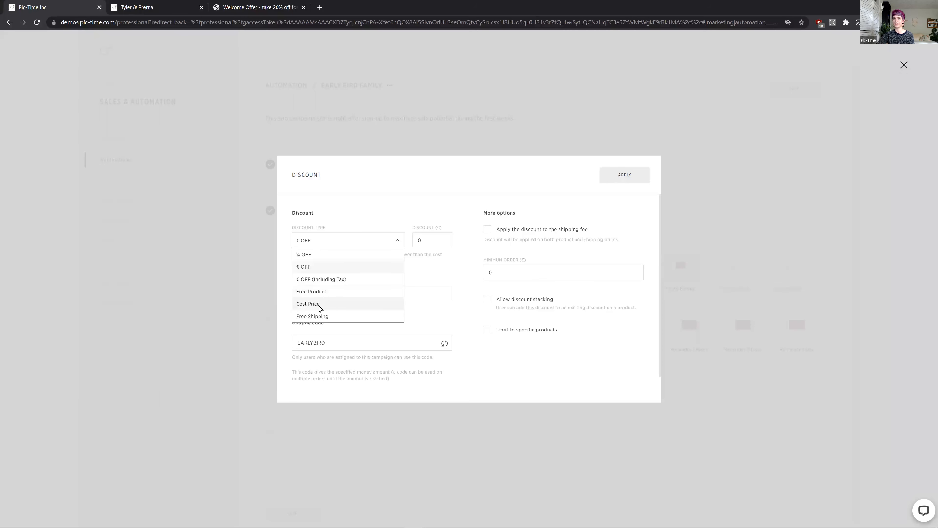
left_click(345, 306)
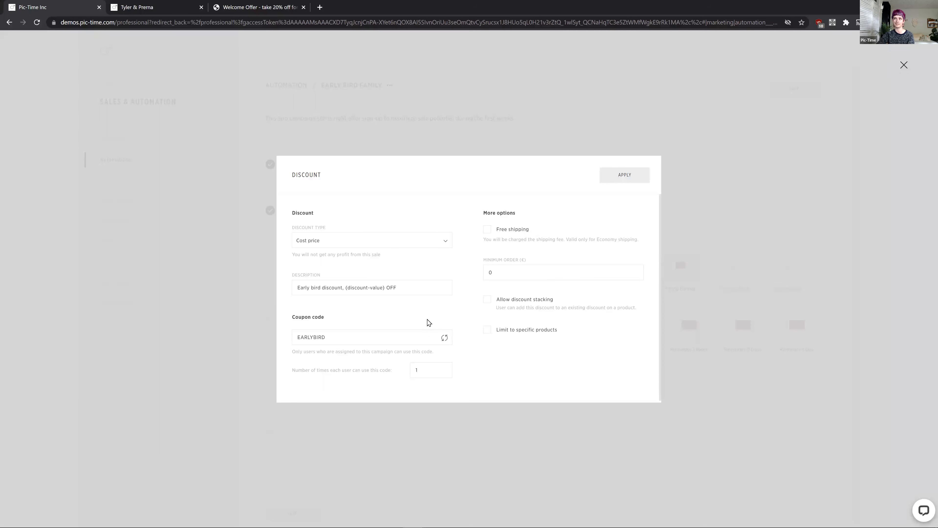
left_click(421, 240)
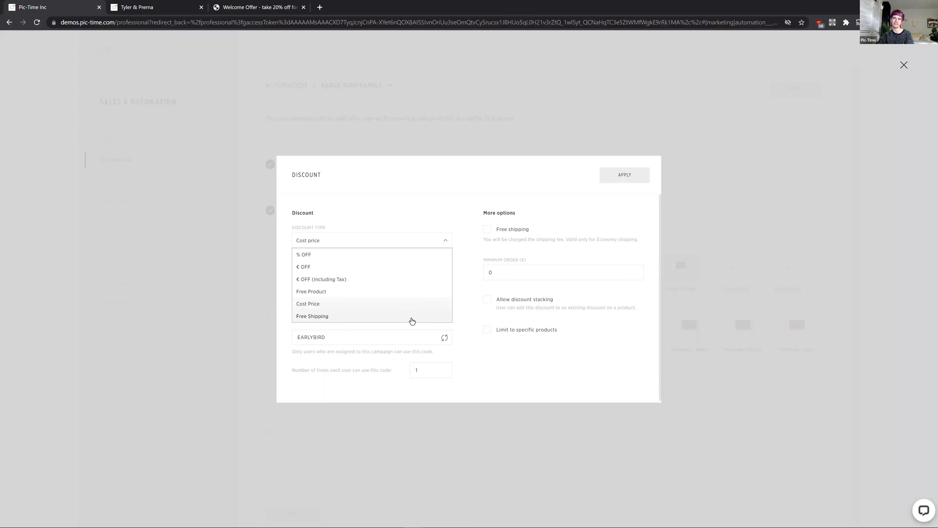
left_click(474, 362)
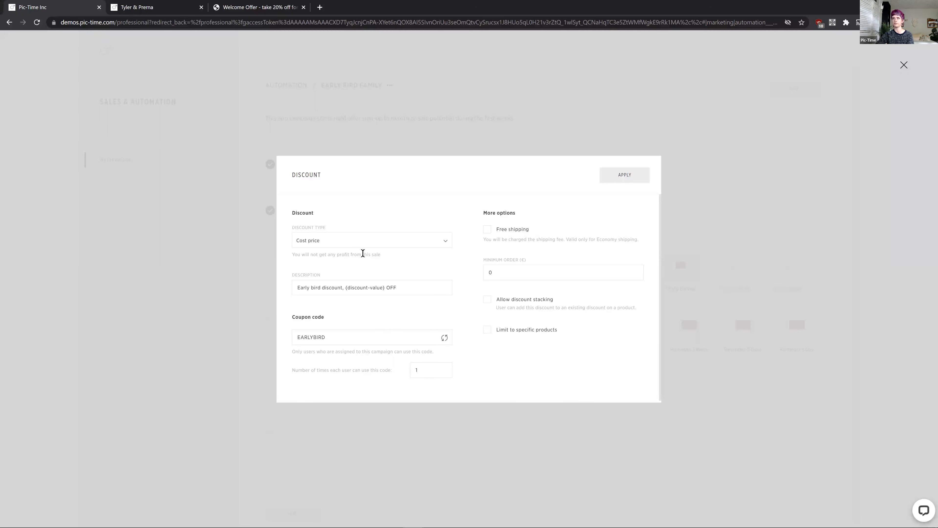
Switch the Early Bird discount back to € OFF, then change its type to Free product
left_click(373, 242)
left_click(307, 269)
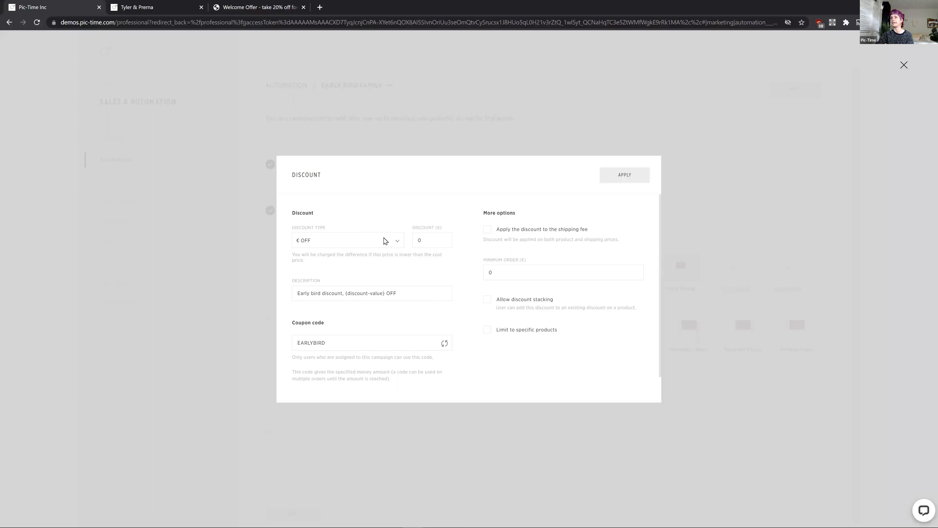
left_click(395, 241)
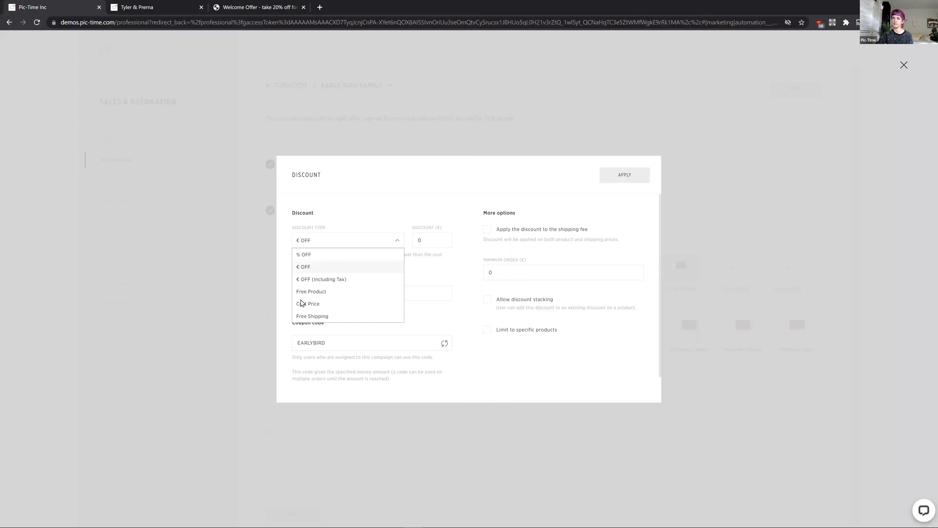
left_click(314, 302)
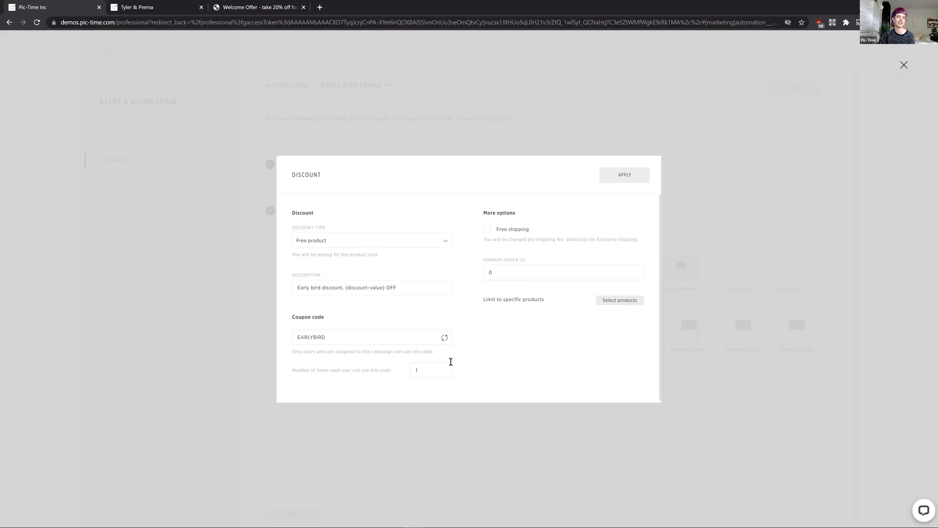
Include the 20-page Fine Art Albums with 12x12" leather, linen and velvet covers as free products and apply the selection
left_click(605, 305)
scroll(430, 325, "down", 2)
scroll(423, 314, "up", 2)
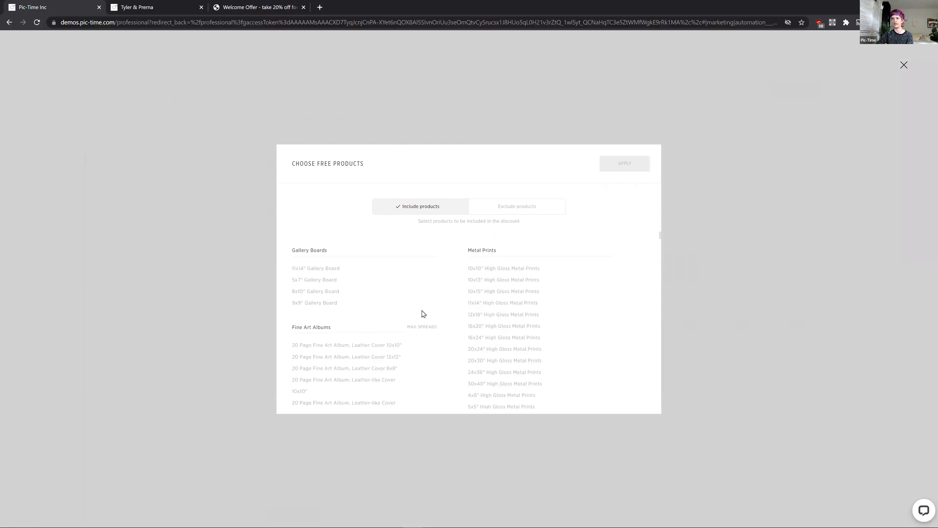
scroll(420, 330, "down", 2)
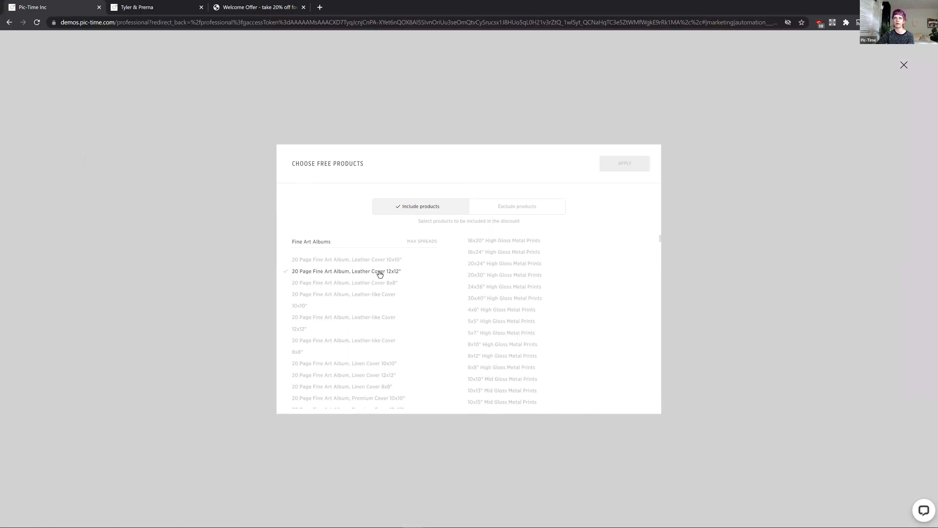
left_click(329, 272)
scroll(347, 334, "down", 1)
left_click(364, 332)
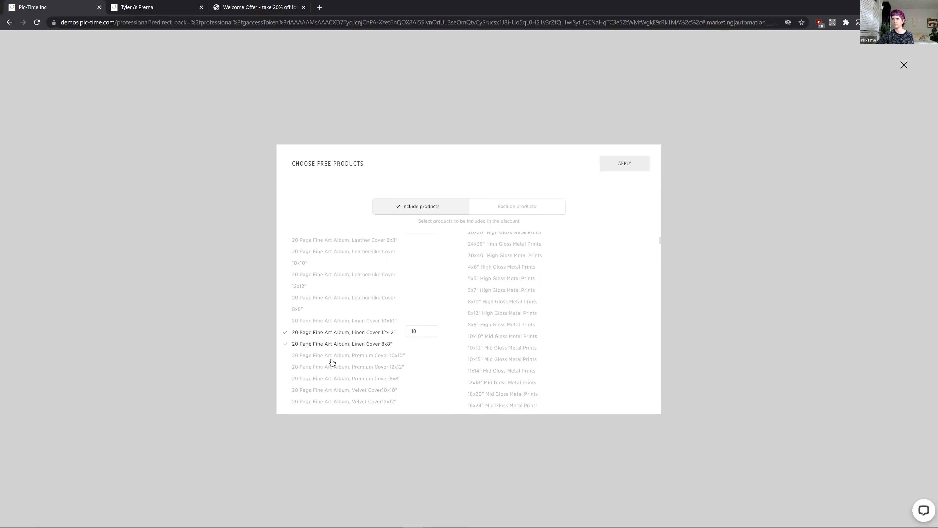
scroll(333, 367, "down", 1)
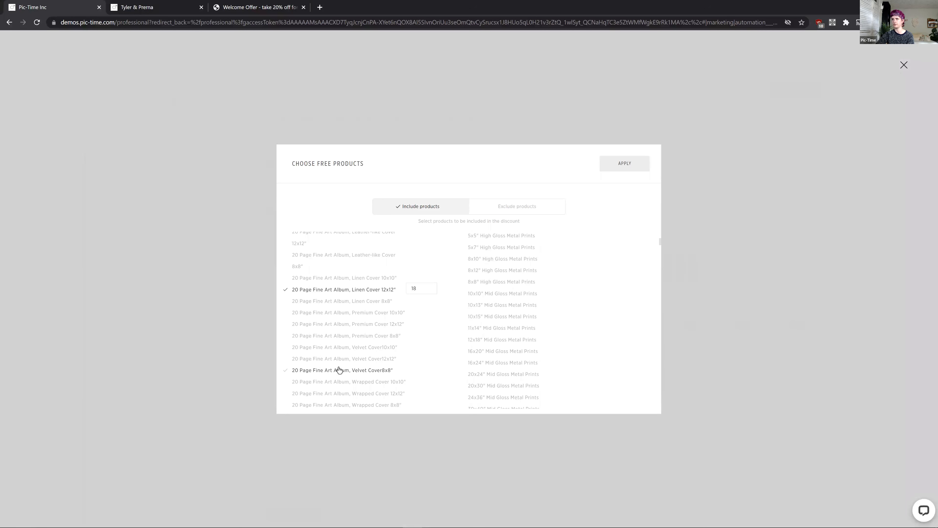
left_click(351, 361)
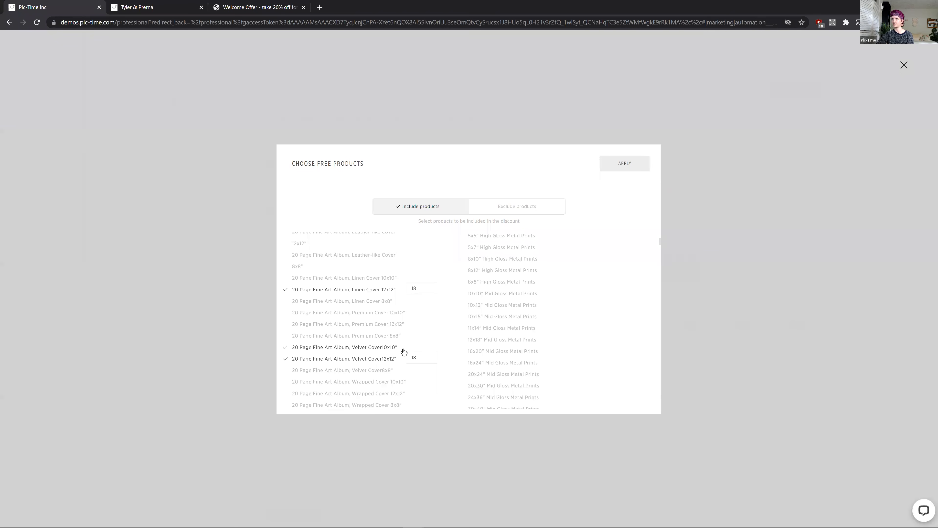
left_click(622, 169)
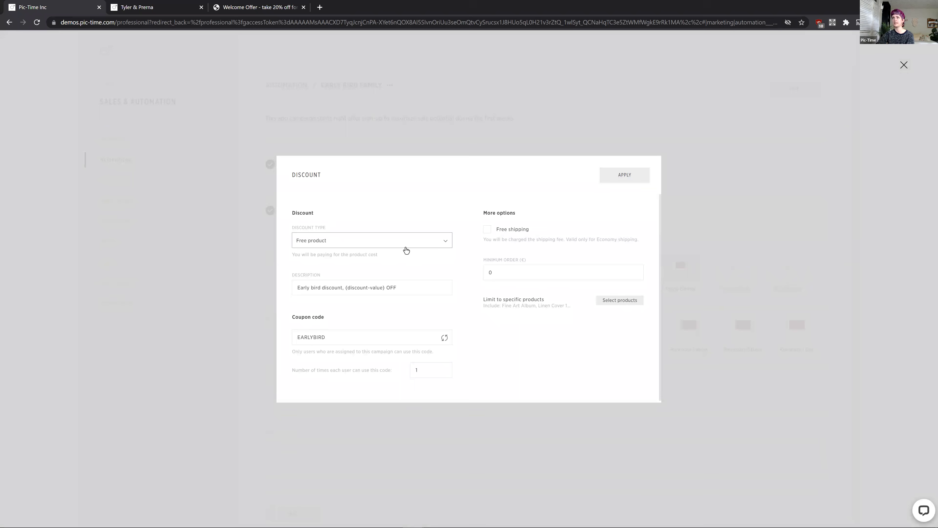
Change the discount type from Free product to € OFF and remove the limit to specific products
left_click(298, 245)
left_click(303, 266)
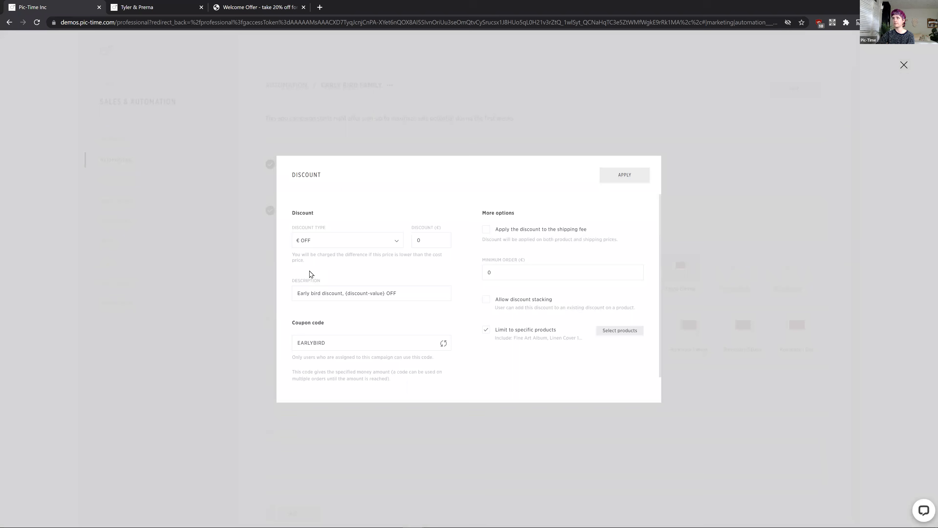
left_click(487, 330)
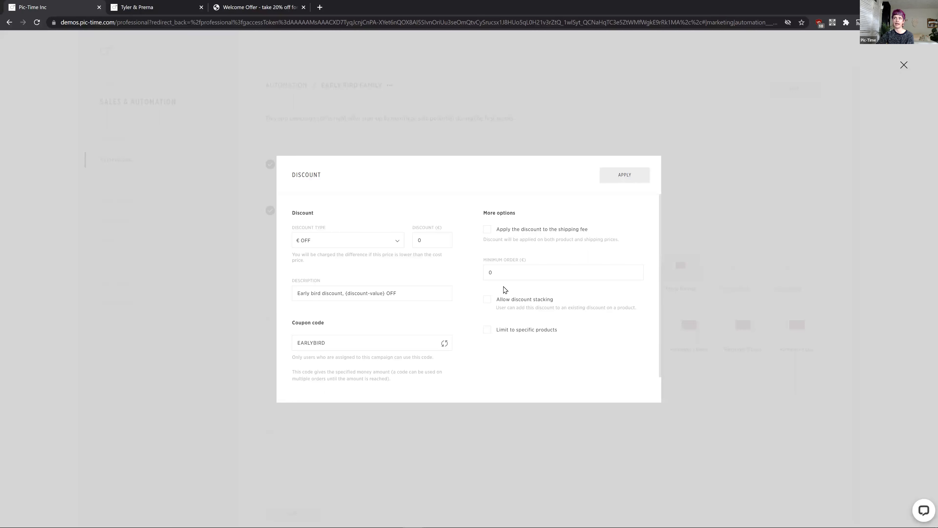
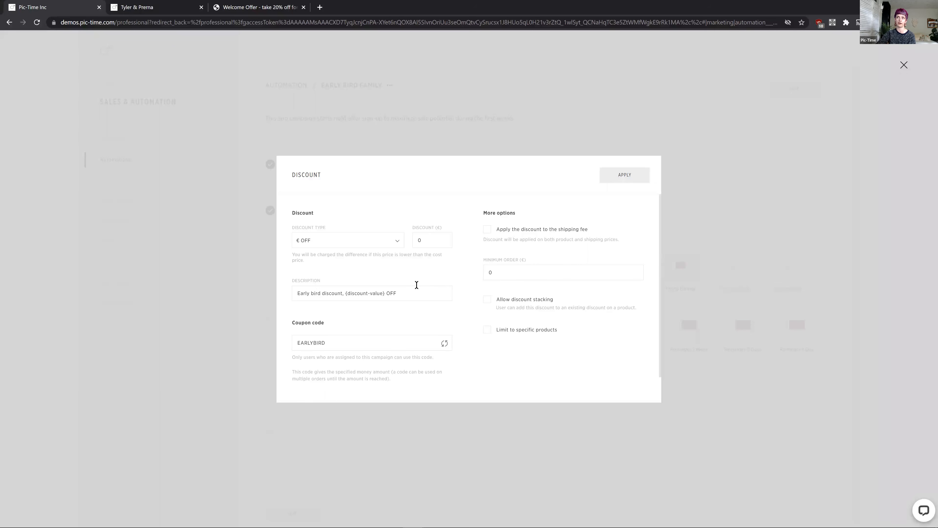
Try the Free shipping discount type for the Early Bird discount with a minimum order of €300
left_click(396, 245)
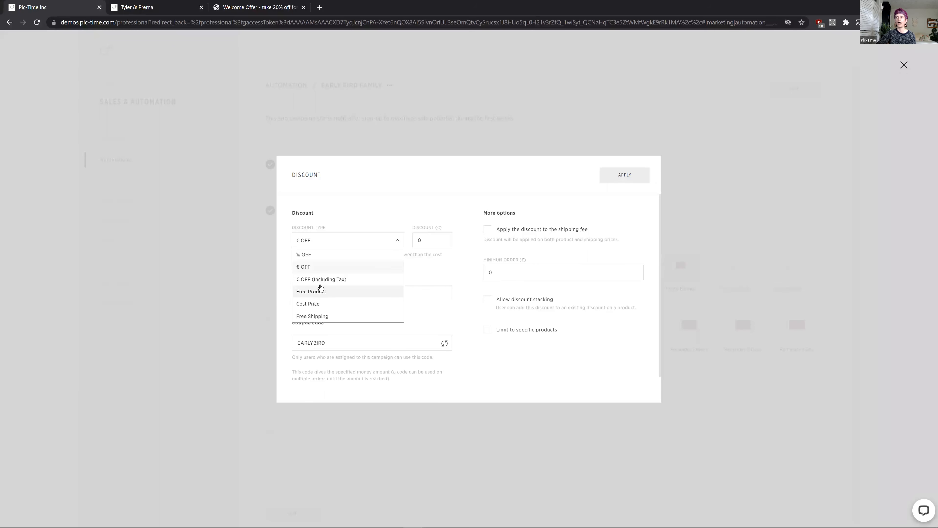
left_click(323, 317)
left_click(496, 239)
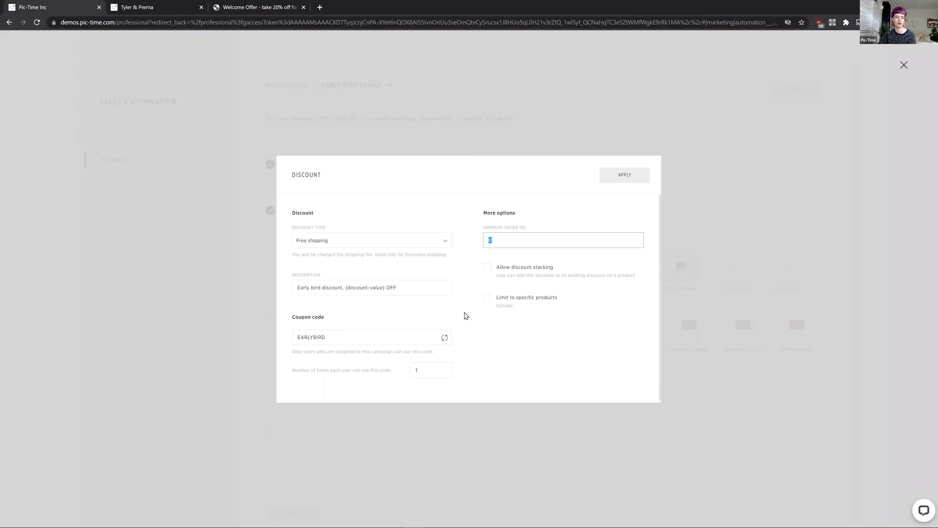
type("300")
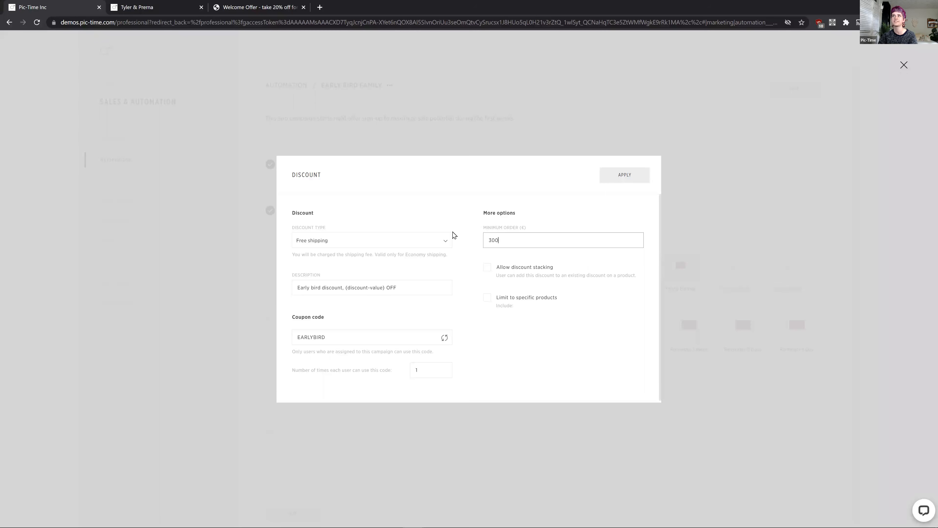
left_click(548, 351)
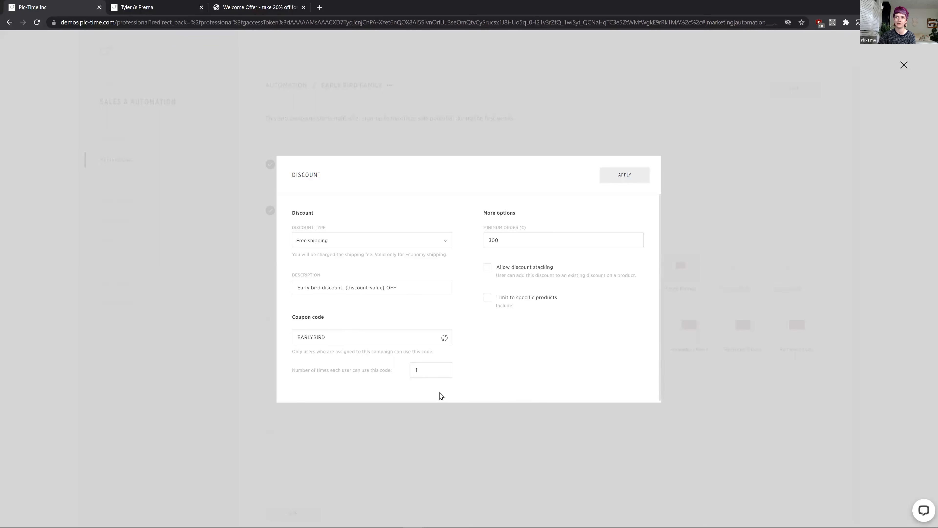
Set the number of times each user can use the code to 100, and close the discount settings without applying them
left_click(430, 367)
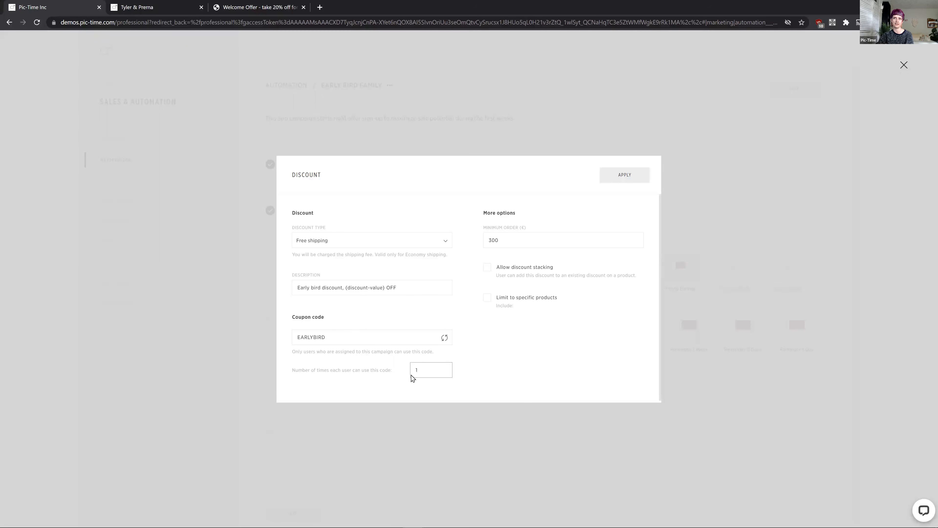
type("00")
left_click(547, 343)
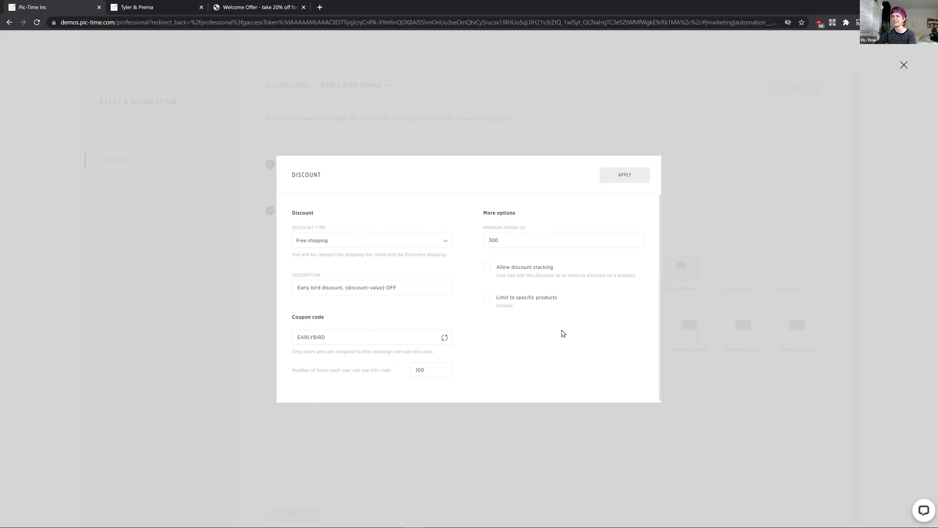
left_click(740, 144)
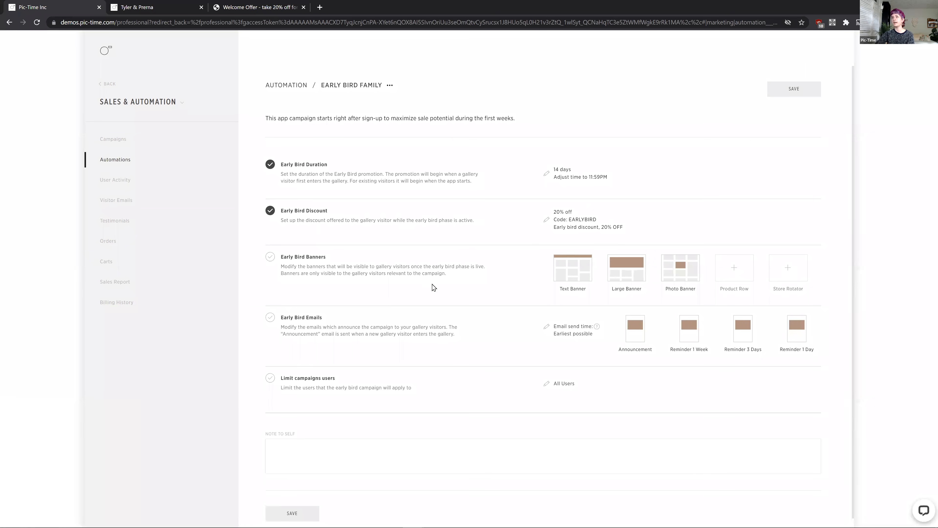
Look over the Early Bird banner types and examine the text banner and large Welcome Offer banner in the client gallery
mouse_move(675, 288)
mouse_move(621, 274)
mouse_move(757, 332)
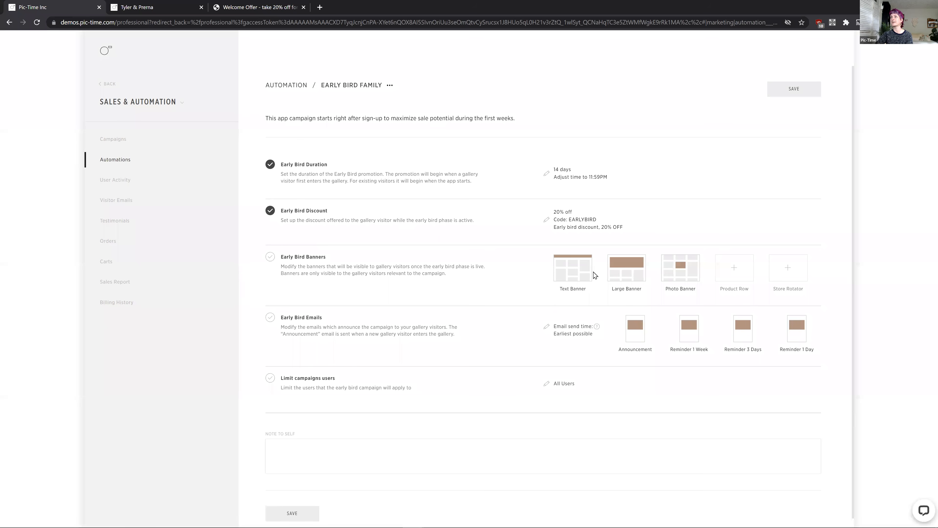
mouse_move(565, 267)
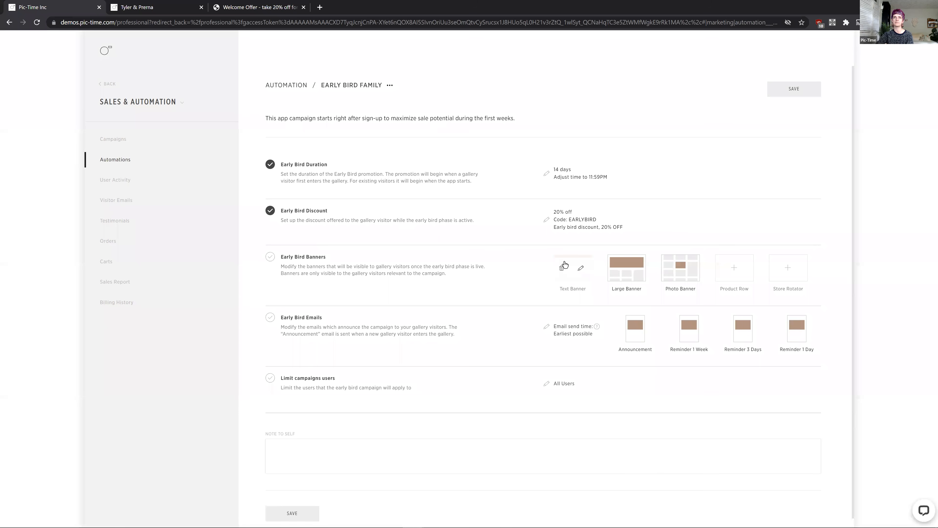
left_click(162, 9)
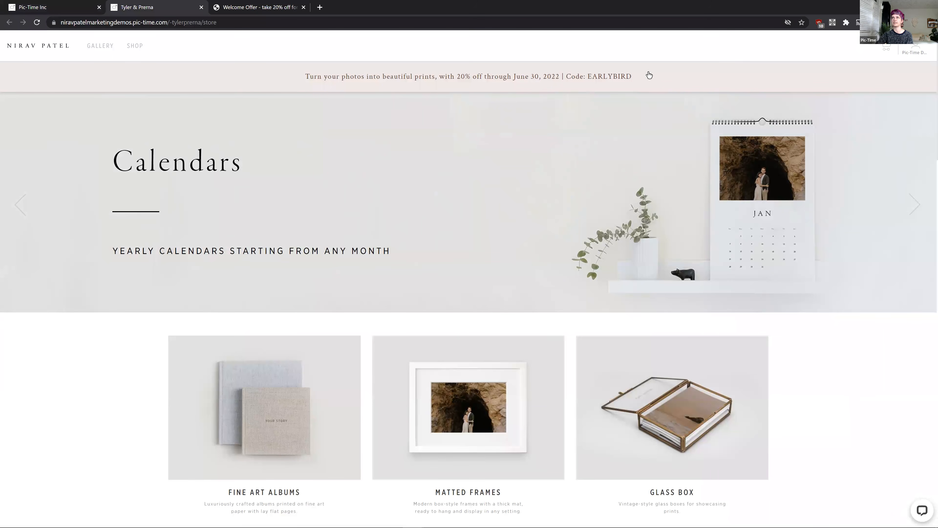
left_click(99, 45)
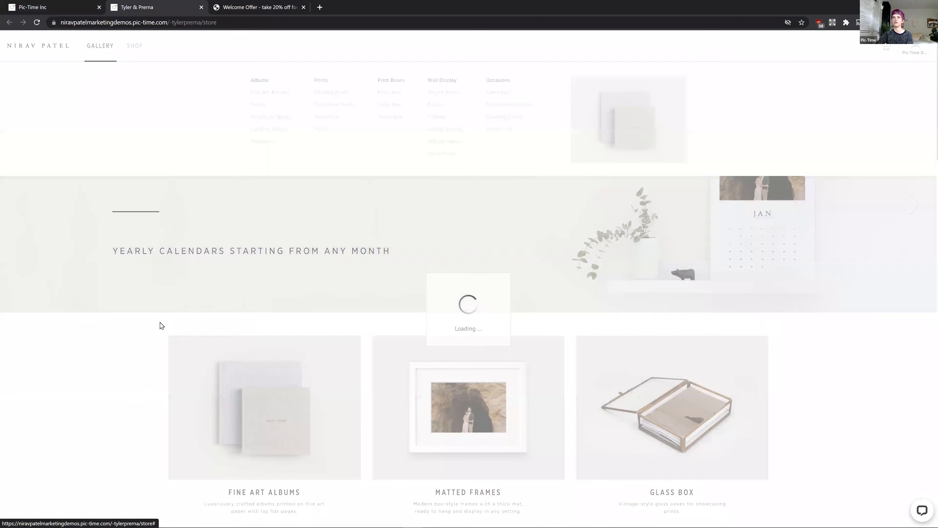
scroll(216, 315, "down", 13)
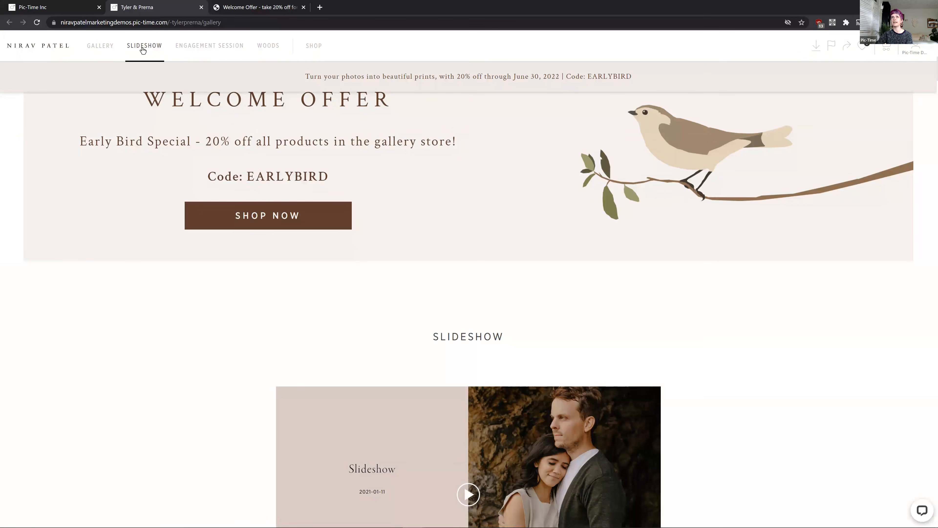
scroll(143, 50, "up", 4)
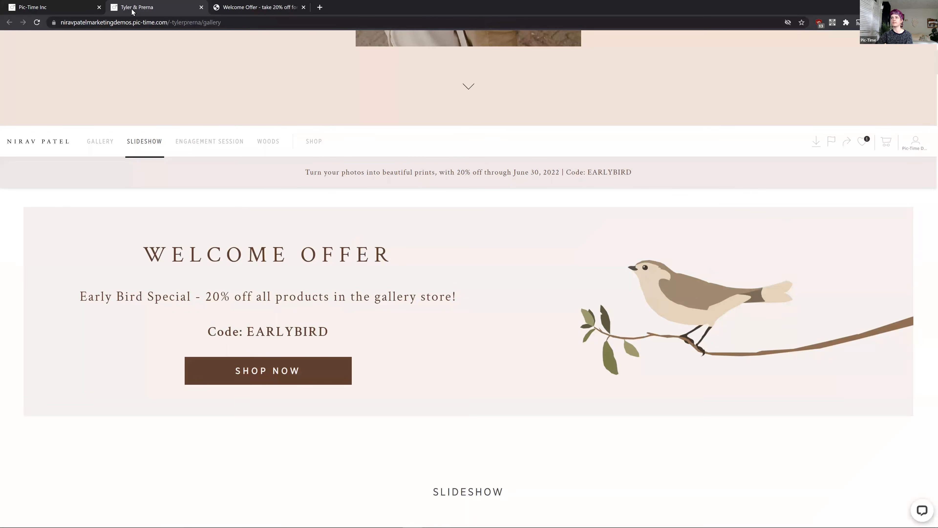
left_click(65, 8)
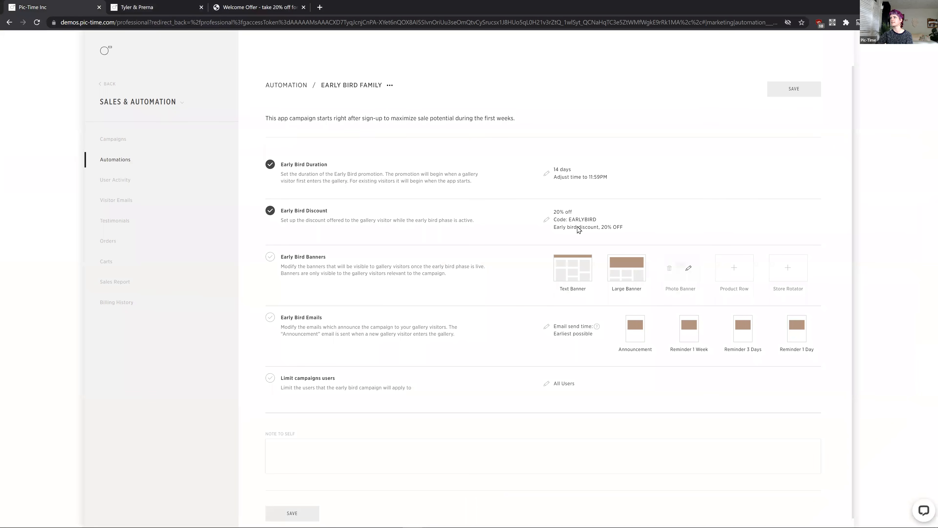
Review how the Welcome Offer banner and the text banner behave while browsing the gallery down to the slideshow, and return to the automation
left_click(162, 8)
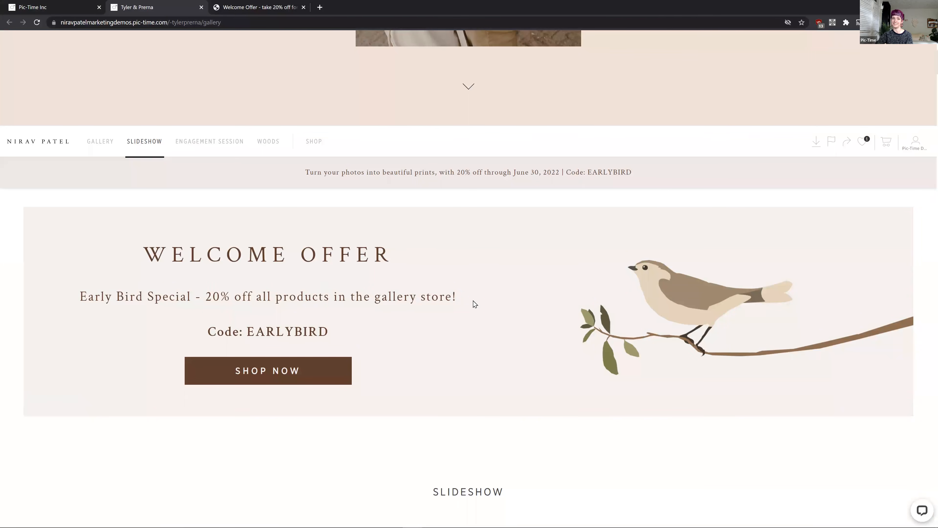
scroll(524, 279, "down", 1)
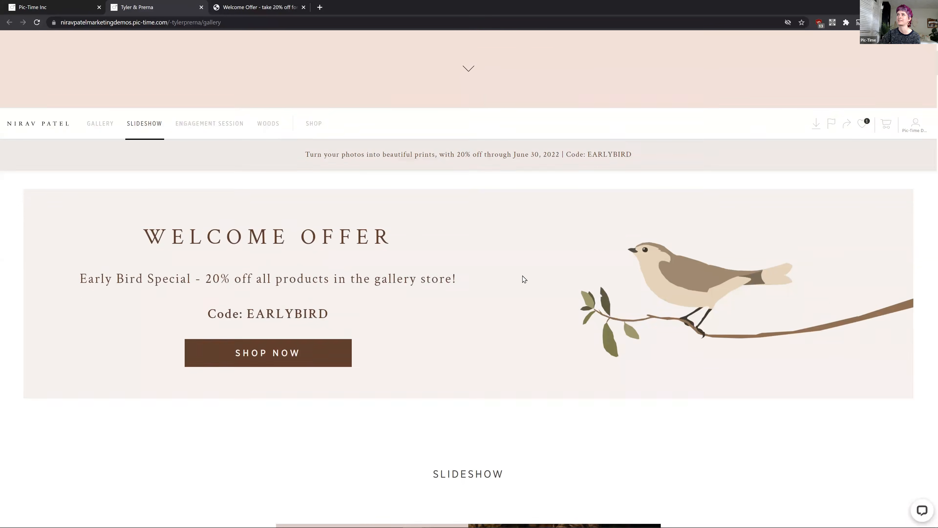
scroll(524, 279, "down", 1)
scroll(626, 350, "down", 1)
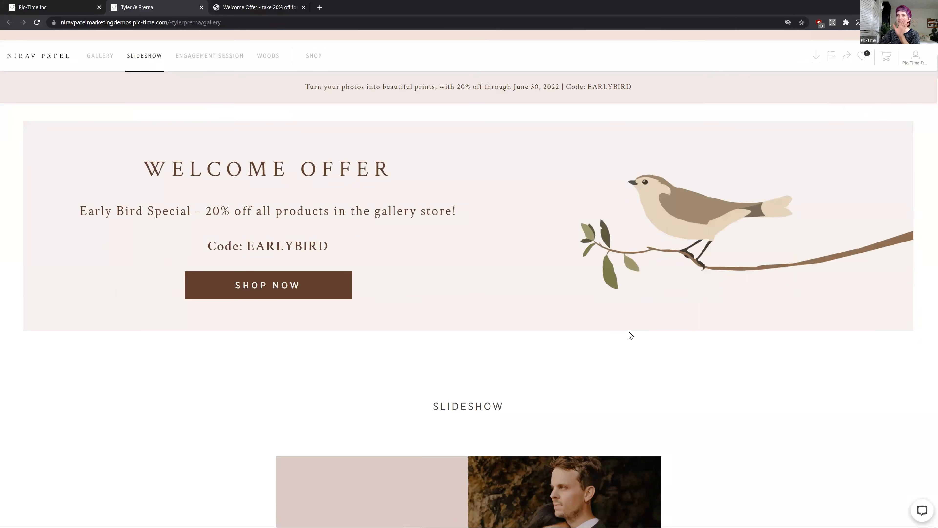
scroll(456, 351, "up", 4)
scroll(436, 264, "down", 8)
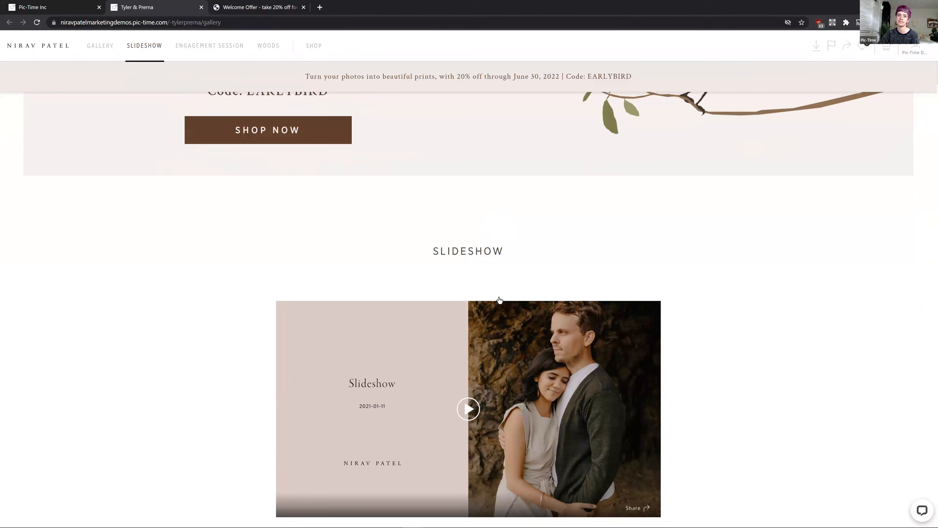
scroll(472, 190, "down", 2)
left_click_drag(517, 170, 283, 172)
left_click(283, 172)
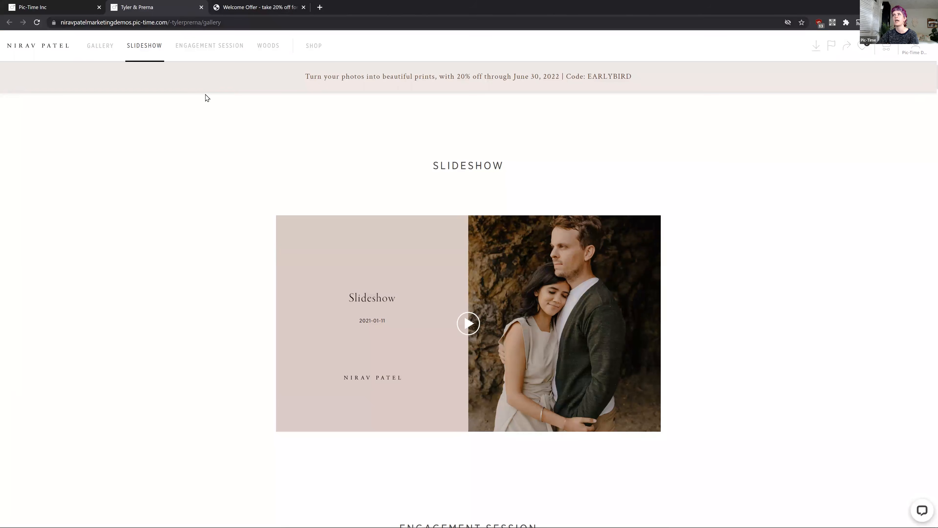
left_click(76, 9)
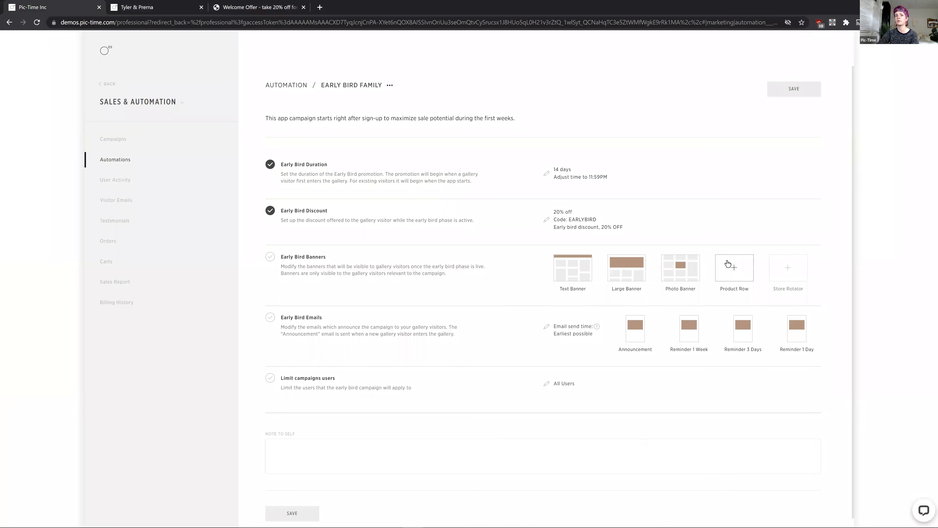
Preview the Product Row banner, view its settings and close them without applying anything
mouse_move(727, 263)
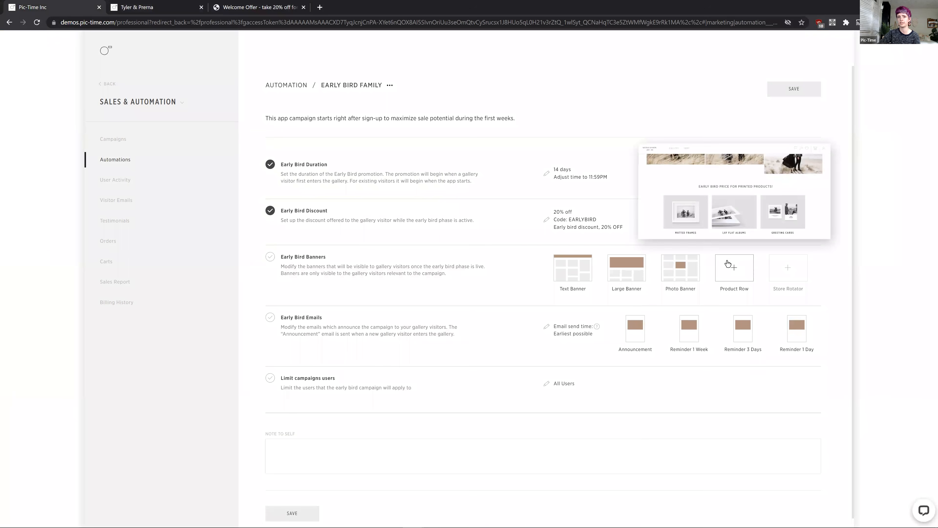
left_click(734, 271)
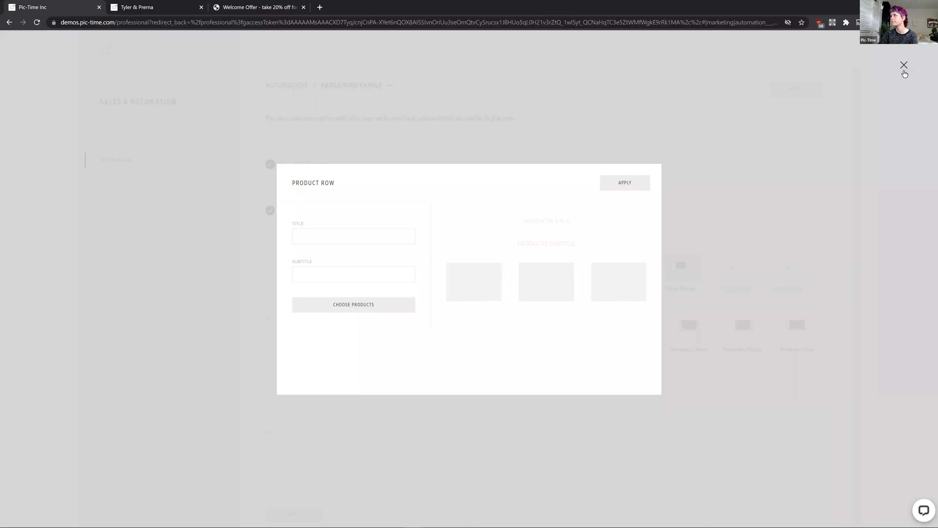
left_click(891, 78)
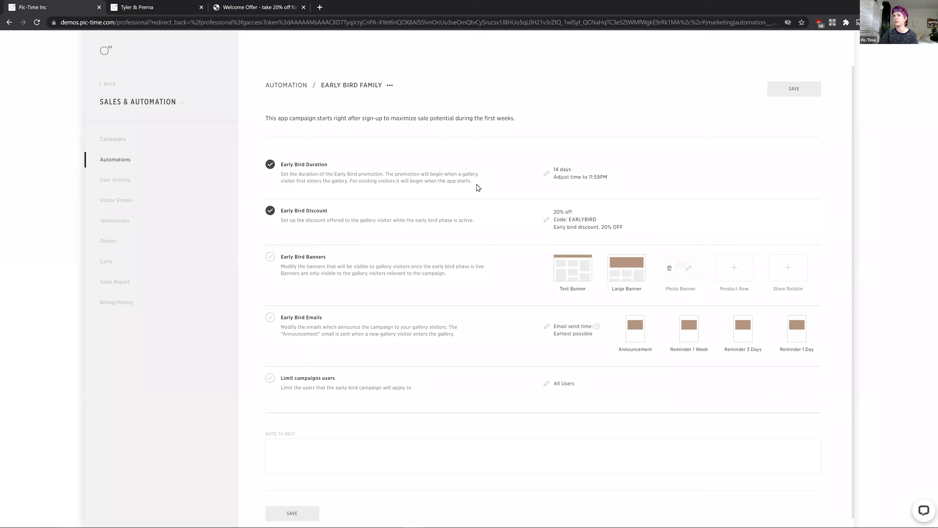
Examine the 20% off countdown photo banner placed among the engagement session photos in the client gallery
left_click(185, 6)
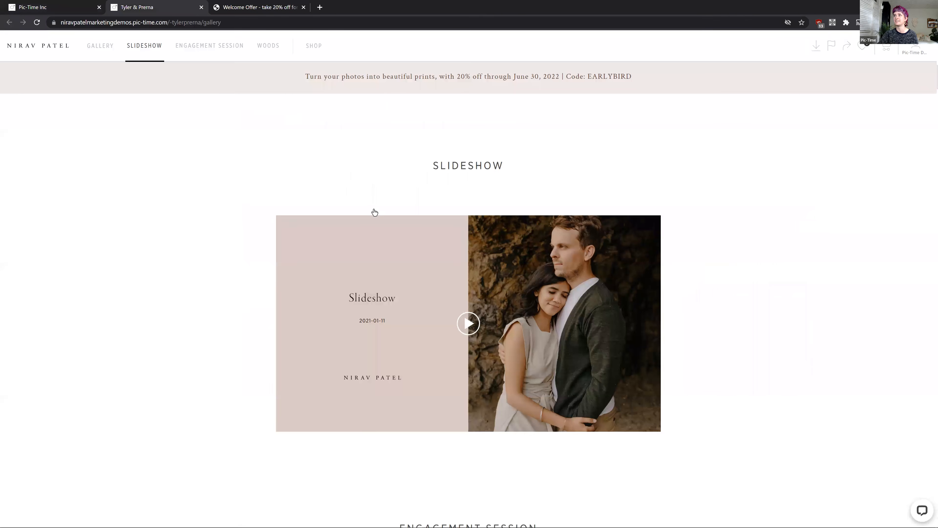
scroll(495, 178, "down", 3)
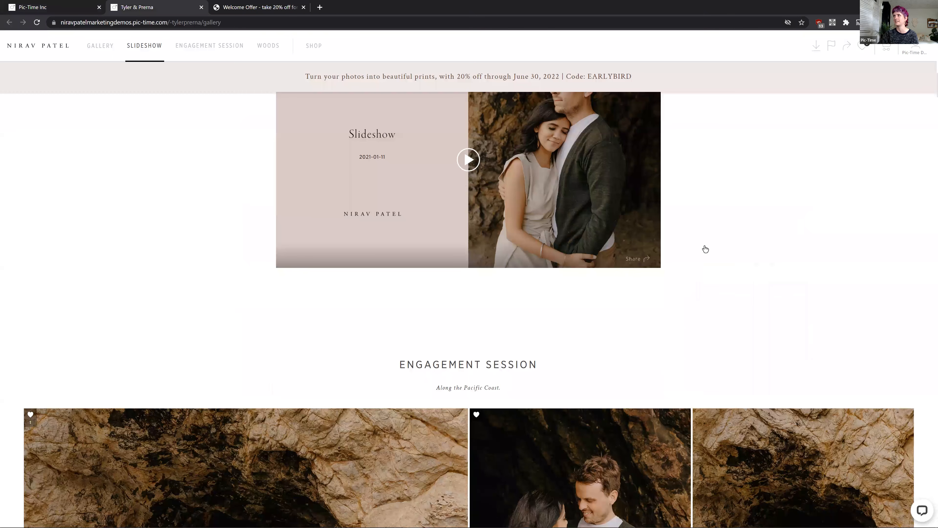
scroll(723, 222, "down", 5)
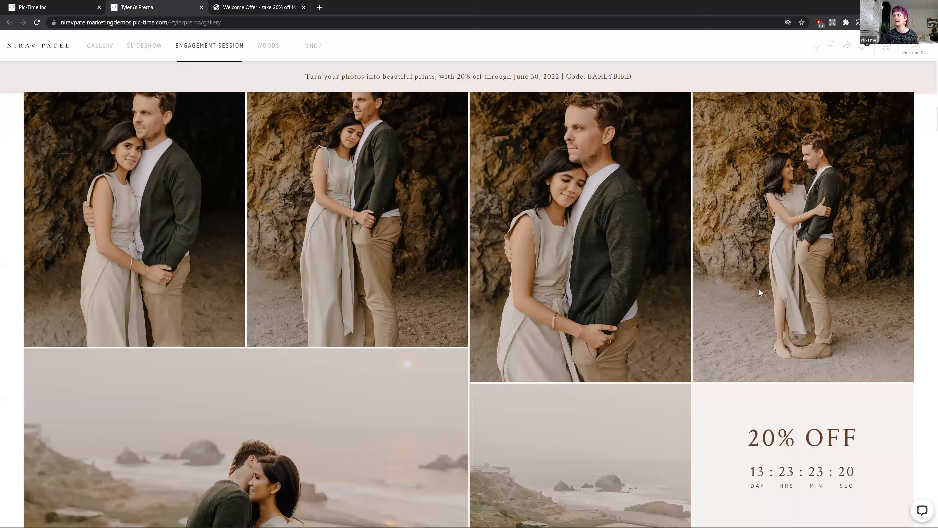
scroll(760, 292, "down", 5)
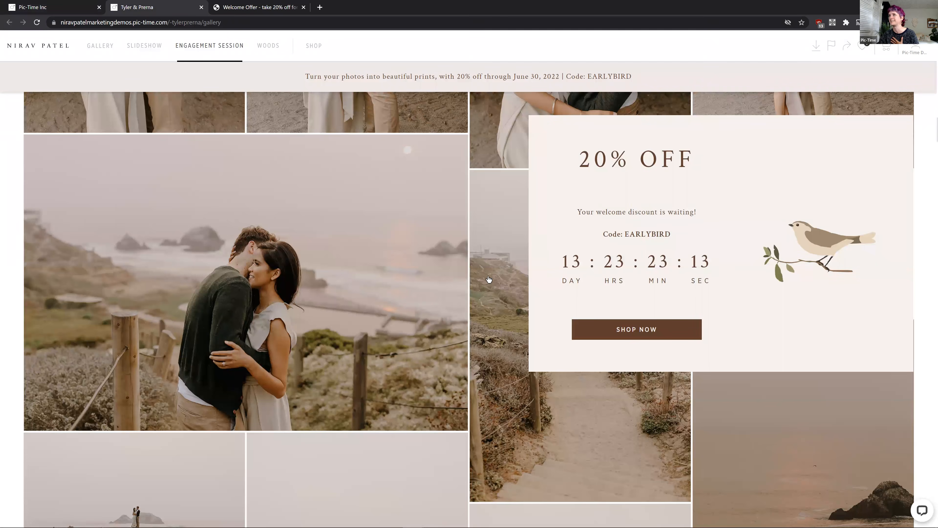
mouse_move(797, 252)
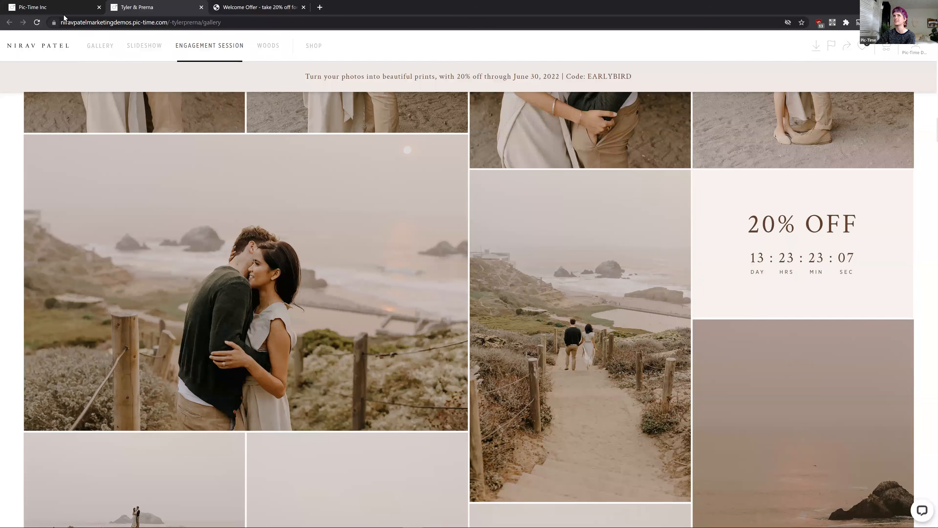
Open the gallery's shop and browse the rotating store banner from Calendars to Deckled Prints
left_click(312, 45)
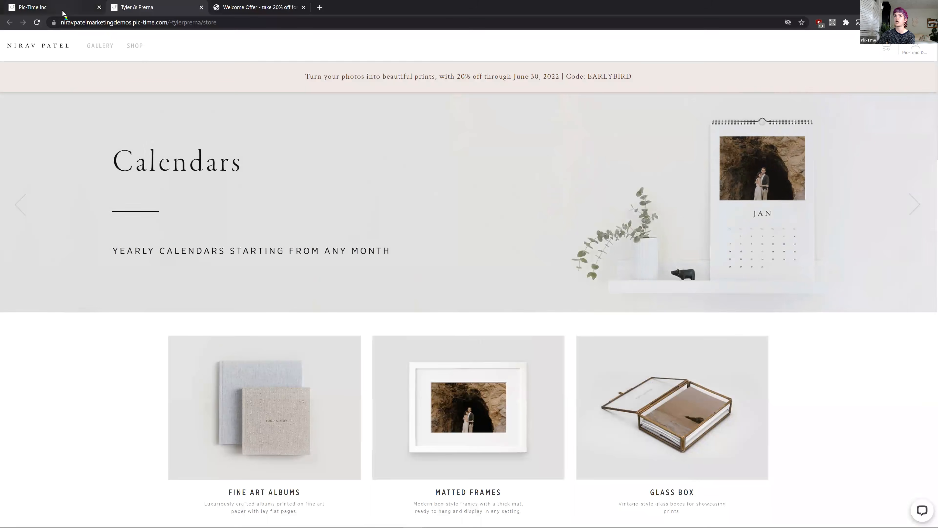
left_click(55, 7)
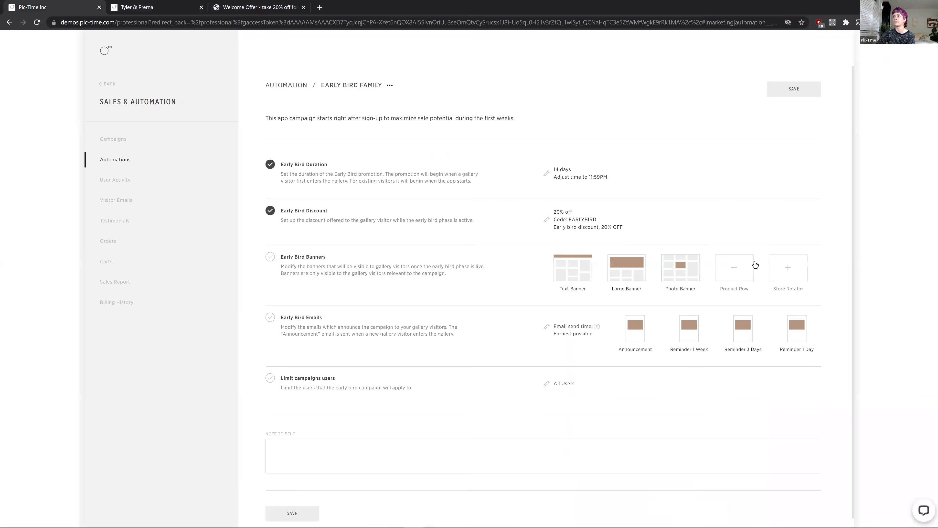
left_click(229, 6)
left_click(147, 7)
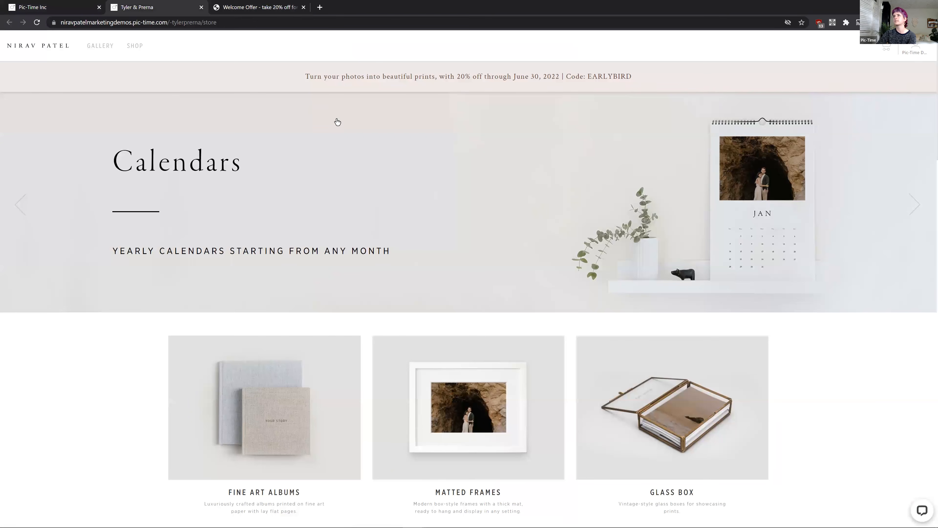
left_click(924, 215)
left_click(915, 205)
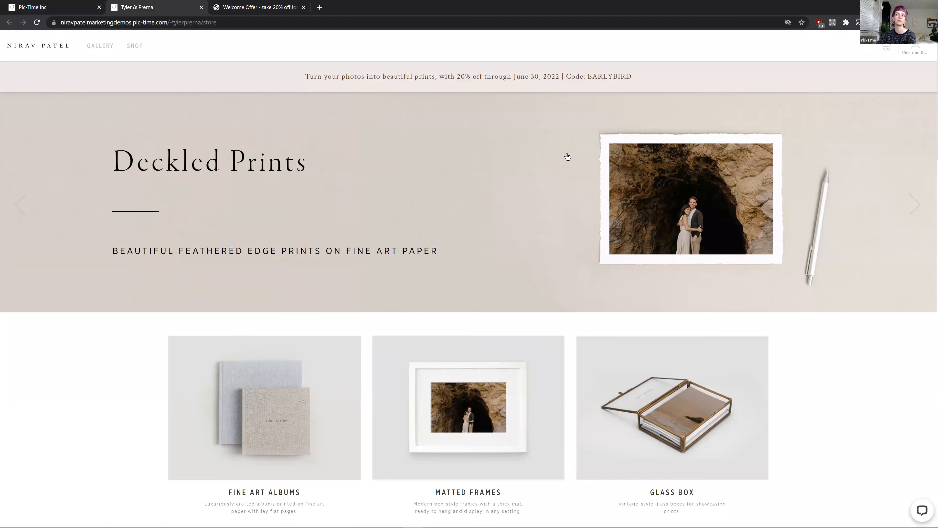
Return to the Early Bird automation and open the Large Banner's style settings
left_click(61, 11)
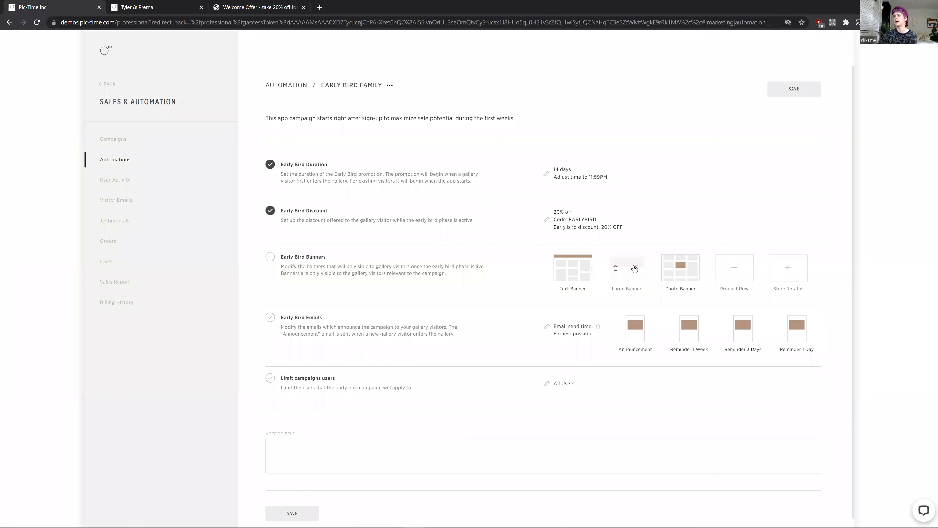
left_click(637, 271)
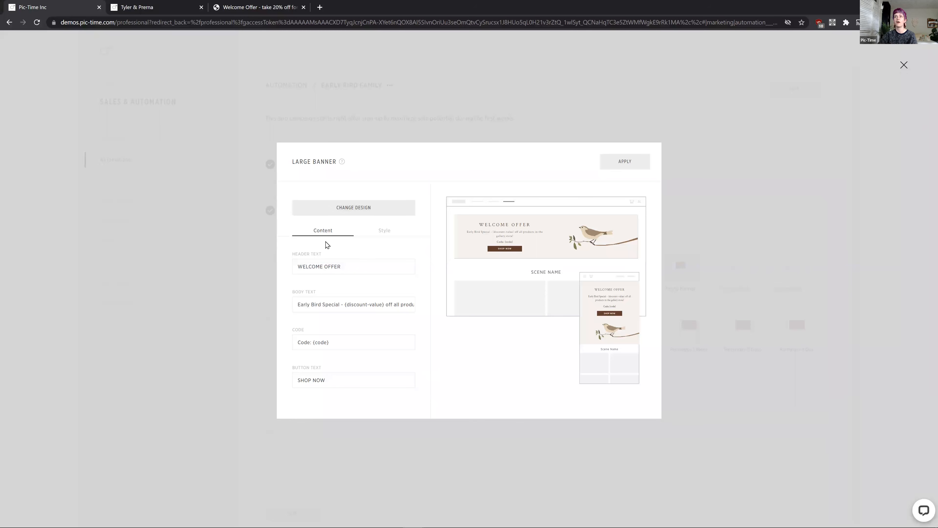
left_click(384, 230)
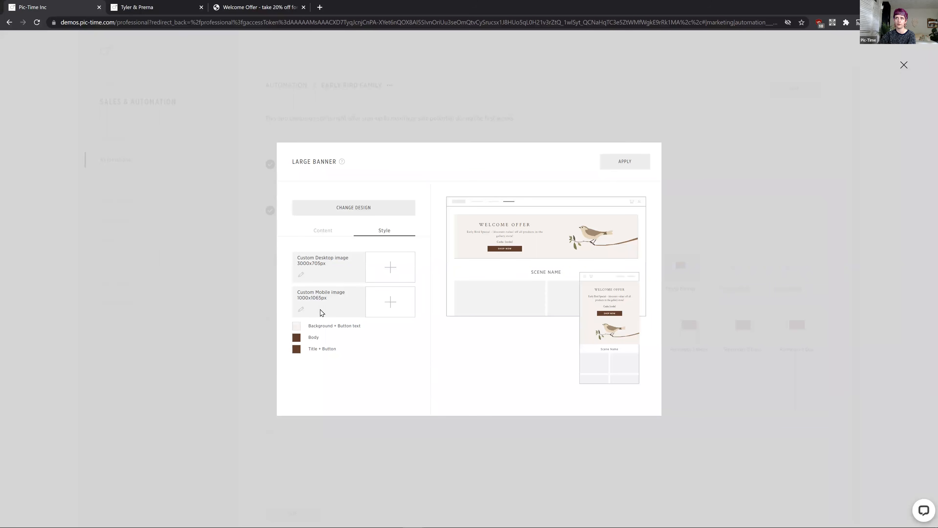
Replace the Large Banner's design with a video banner from the Product Promotion designs, view its style settings and apply it
left_click(358, 209)
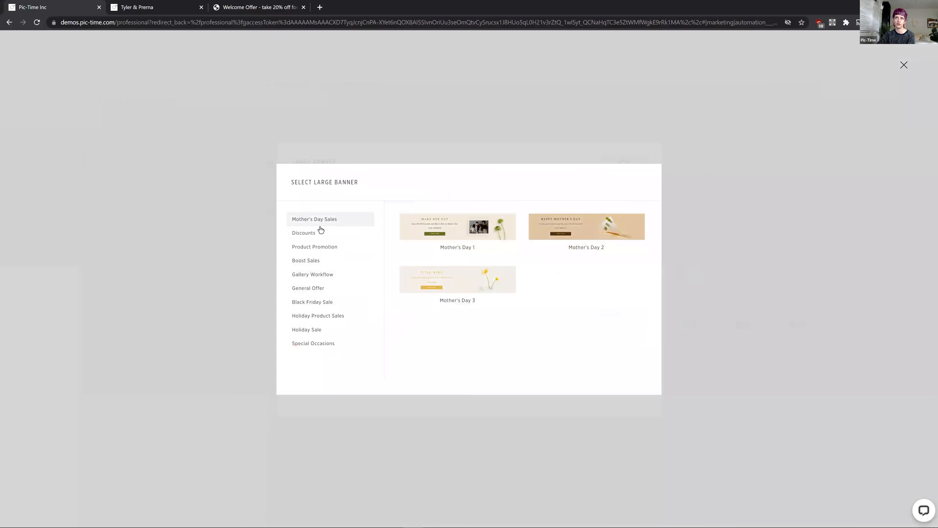
left_click(317, 233)
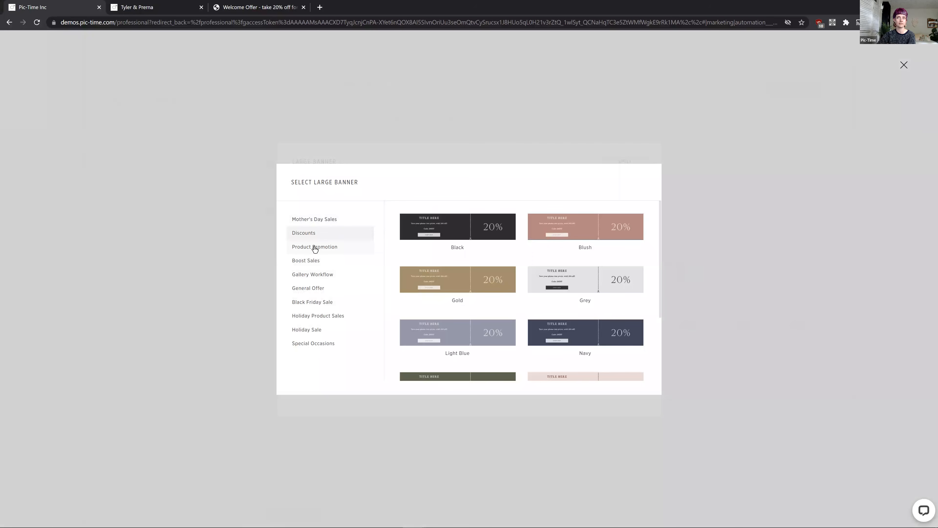
left_click(315, 248)
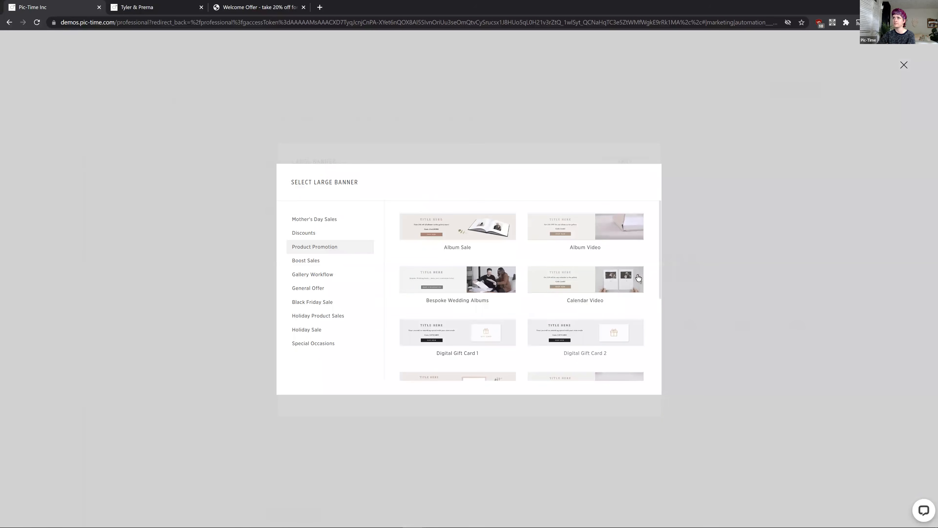
left_click(456, 255)
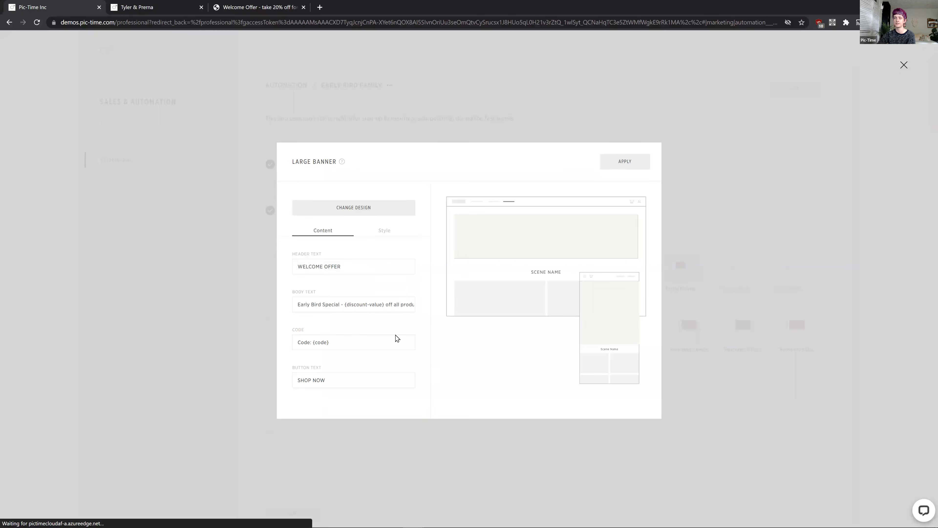
left_click(386, 231)
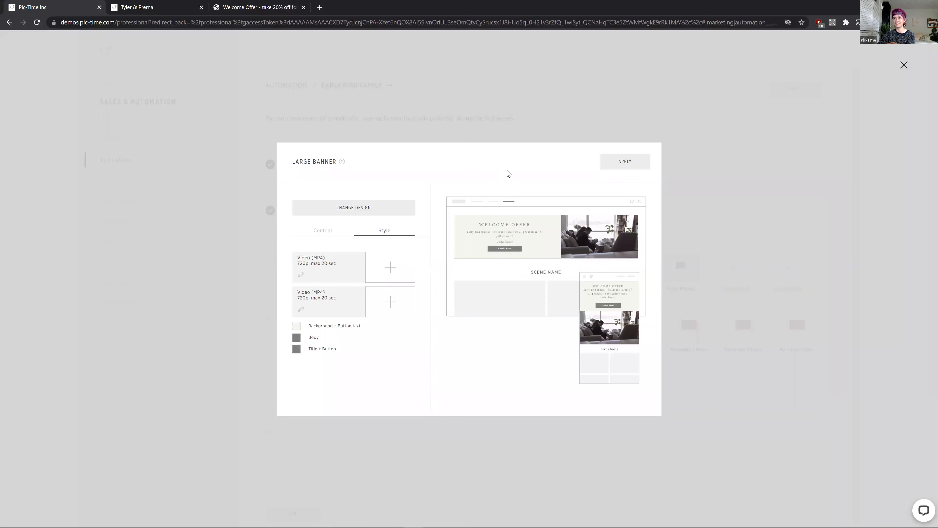
left_click(638, 169)
Open the Early Bird Announcement email for editing and review its message preview and style settings
mouse_move(674, 278)
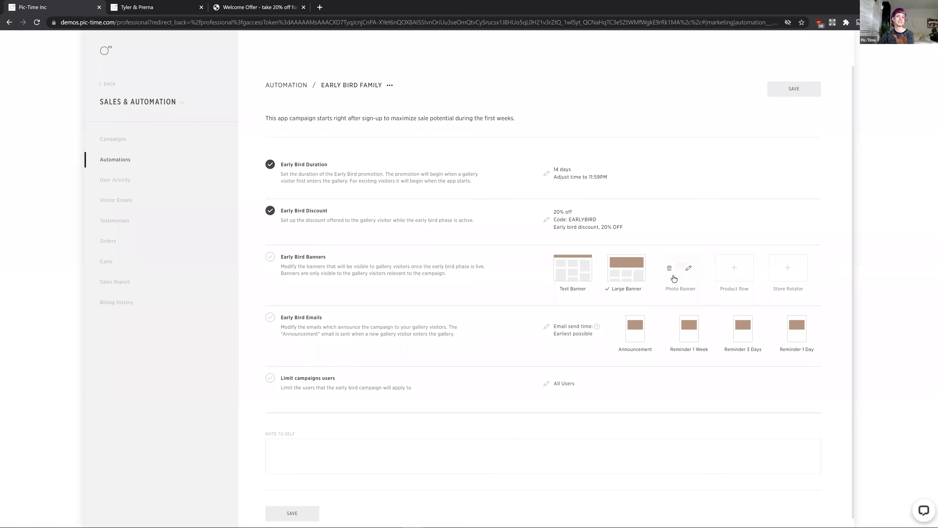
mouse_move(634, 346)
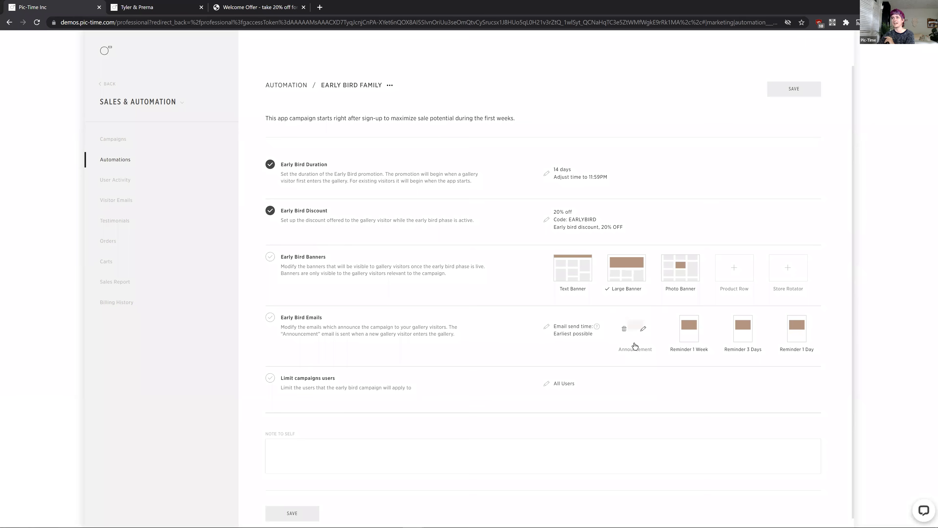
left_click(645, 329)
scroll(519, 286, "down", 3)
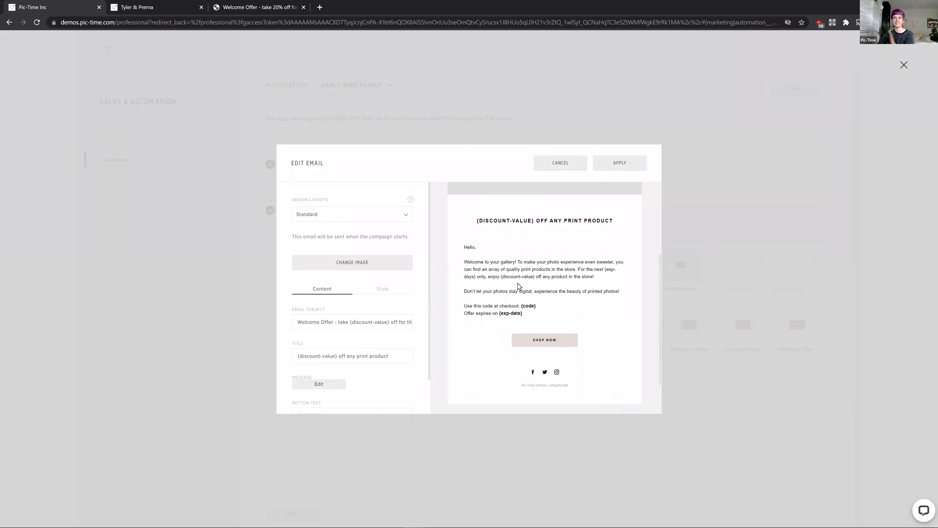
left_click(381, 294)
scroll(335, 295, "down", 1)
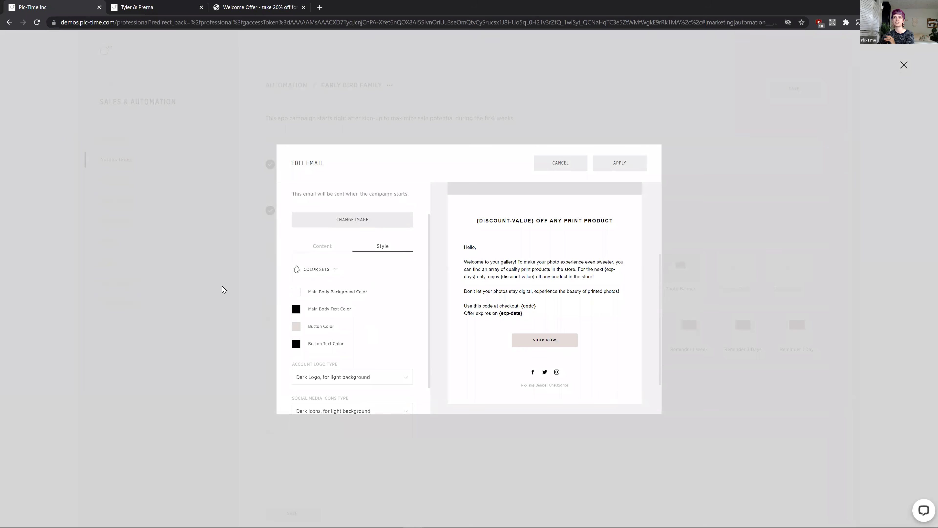
scroll(343, 311, "up", 1)
scroll(507, 310, "up", 3)
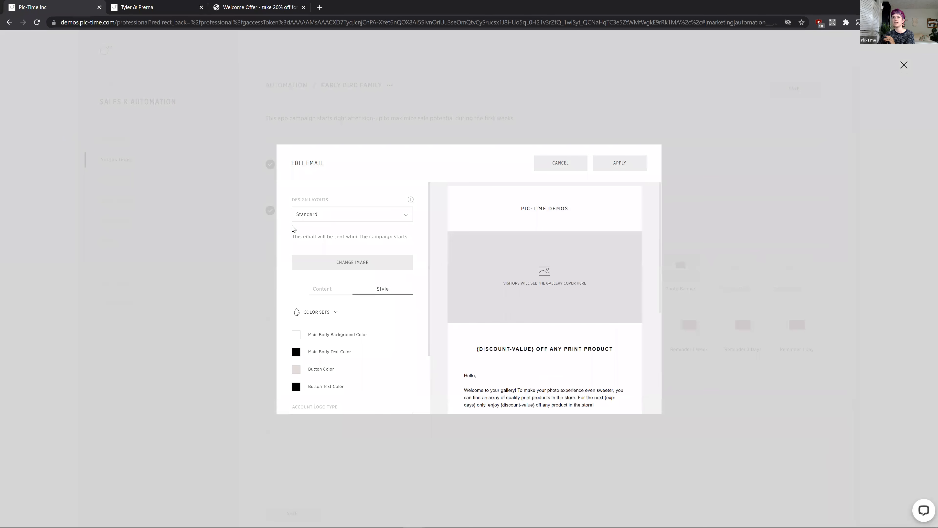
Change the Announcement email's design layout to 3 Images in 2 Columns and view the product boxes
left_click(351, 214)
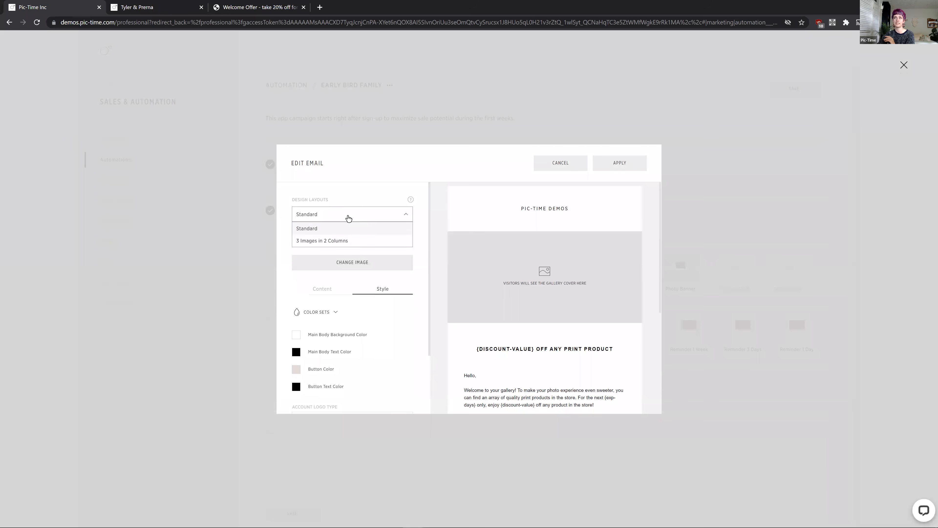
left_click(330, 241)
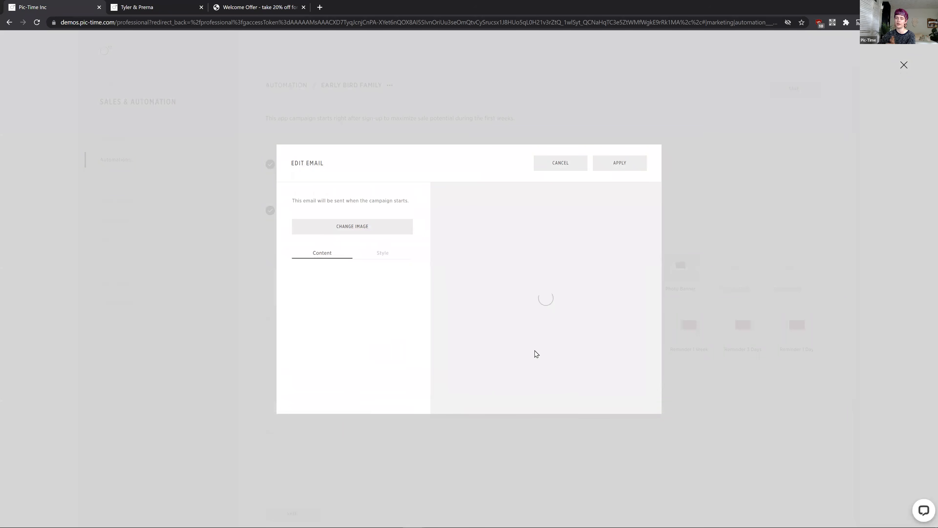
scroll(440, 288, "down", 8)
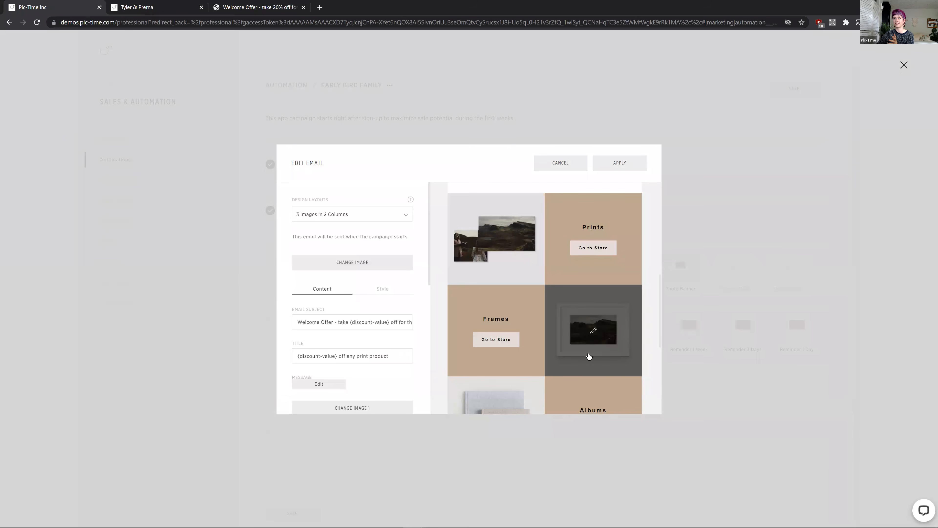
Browse the Discounts and Product Promotion images available for the email's Frames box, and return without choosing one
left_click(594, 339)
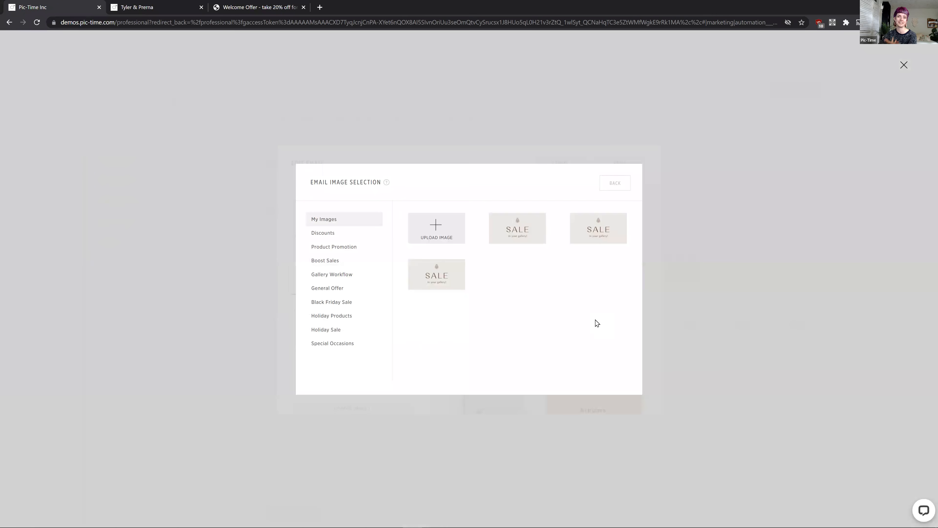
left_click(360, 236)
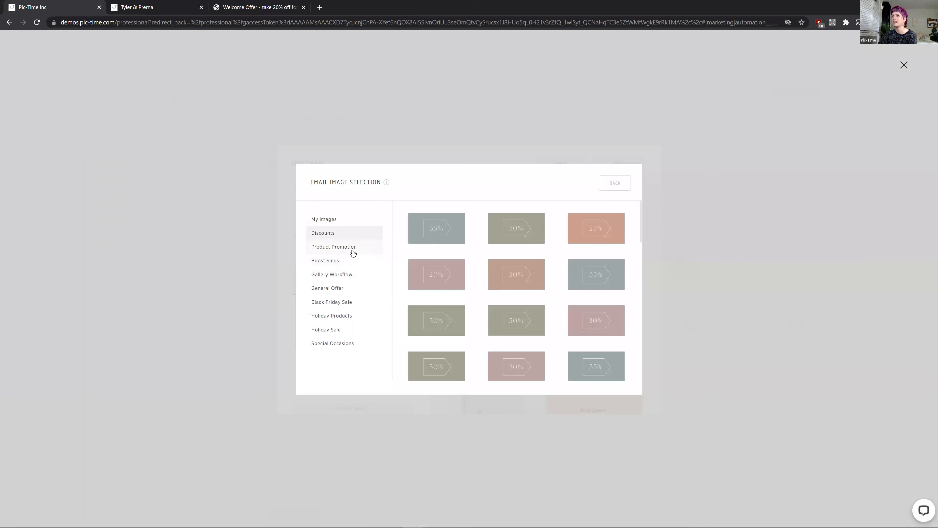
left_click(352, 248)
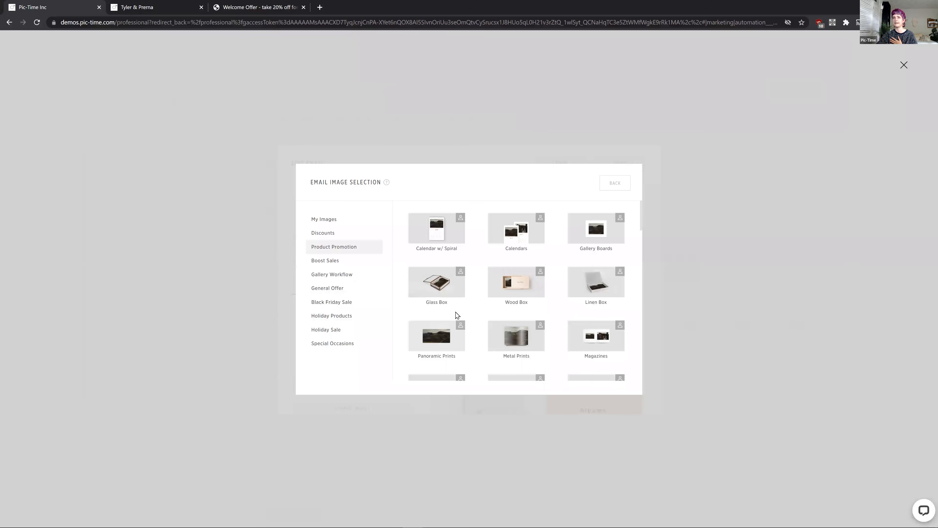
scroll(479, 287, "down", 1)
scroll(479, 283, "up", 1)
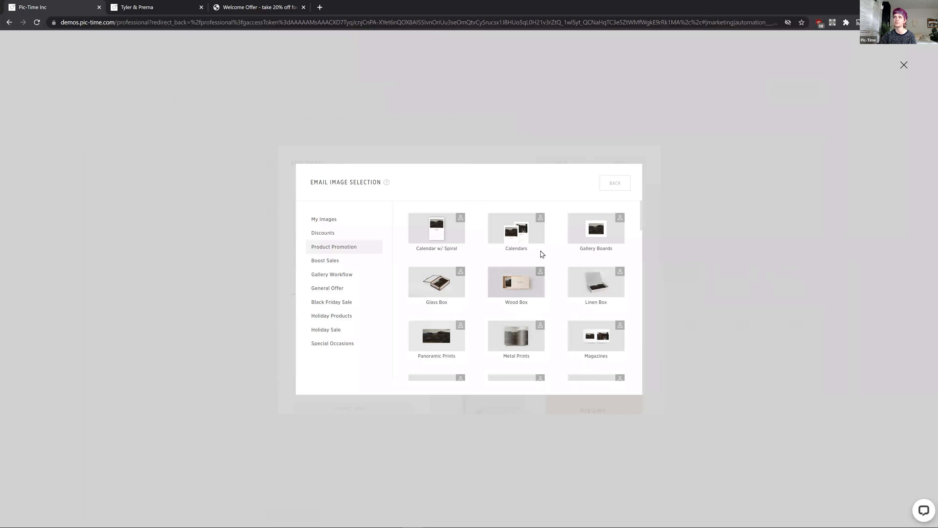
scroll(471, 270, "down", 1)
scroll(472, 275, "down", 1)
scroll(473, 279, "up", 1)
left_click(614, 184)
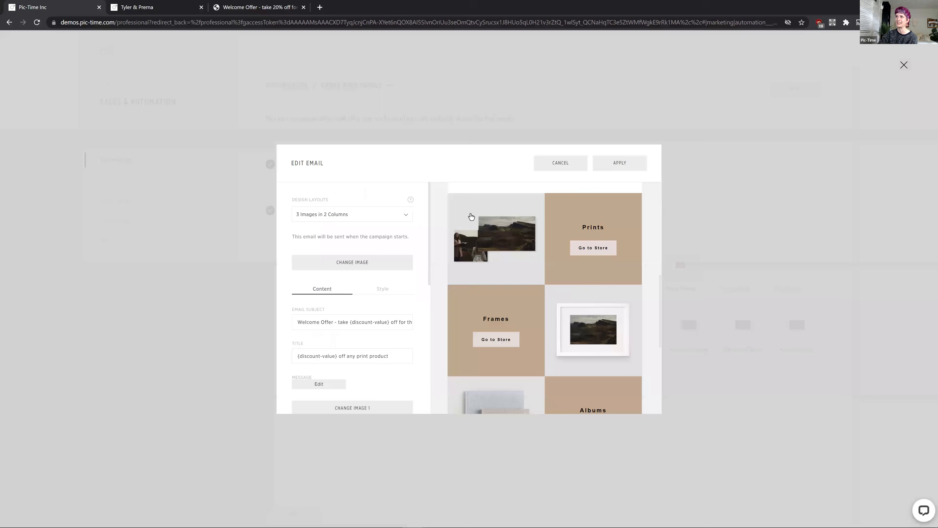
Examine the email's product boxes and its dynamic placeholders for the discount value, code and expiration date
scroll(403, 349, "down", 2)
scroll(487, 412, "up", 2)
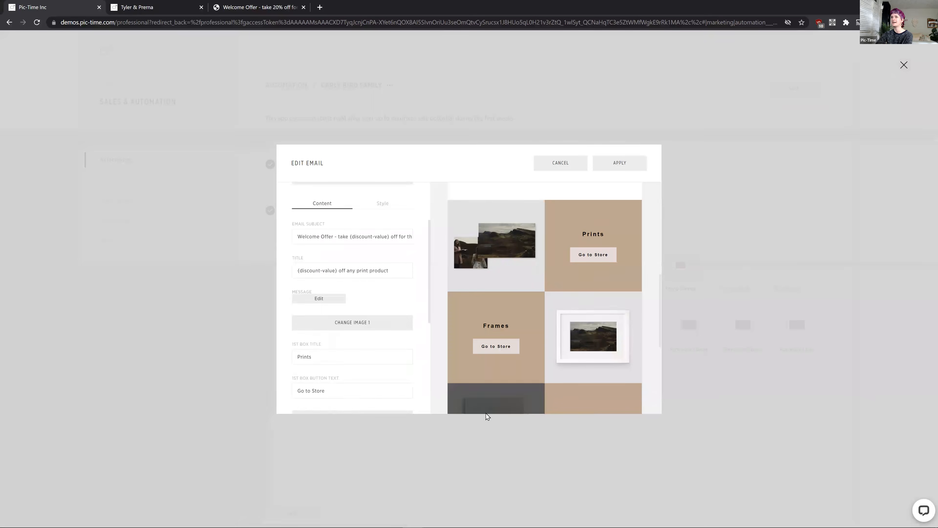
scroll(429, 325, "up", 2)
scroll(452, 301, "up", 3)
scroll(458, 340, "down", 1)
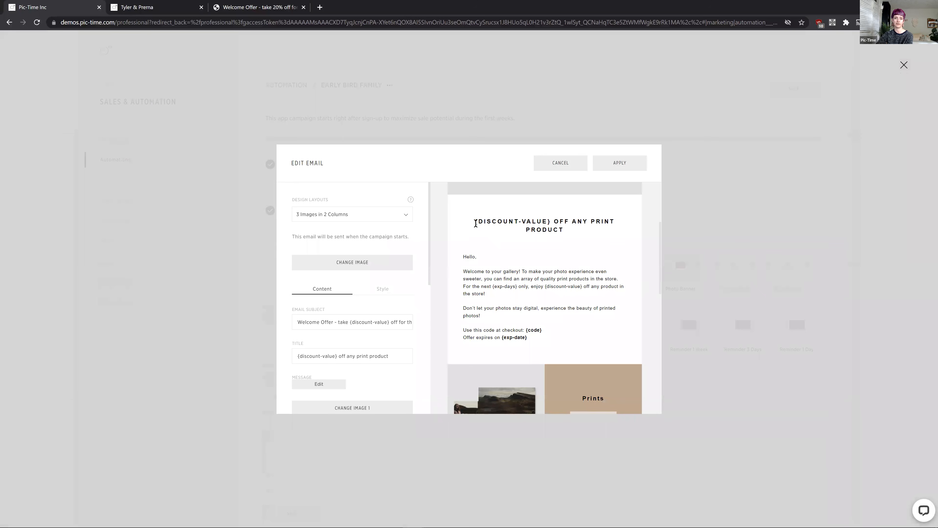
left_click_drag(475, 223, 550, 224)
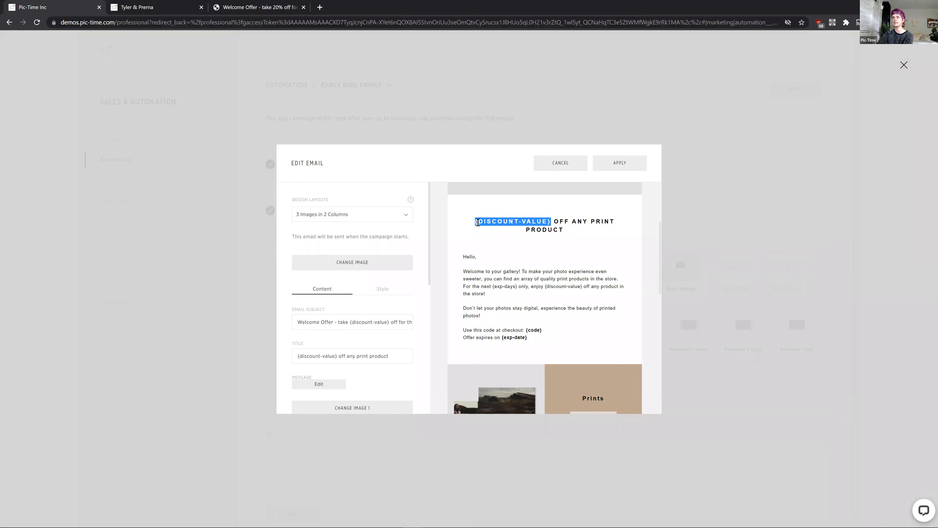
left_click(558, 334)
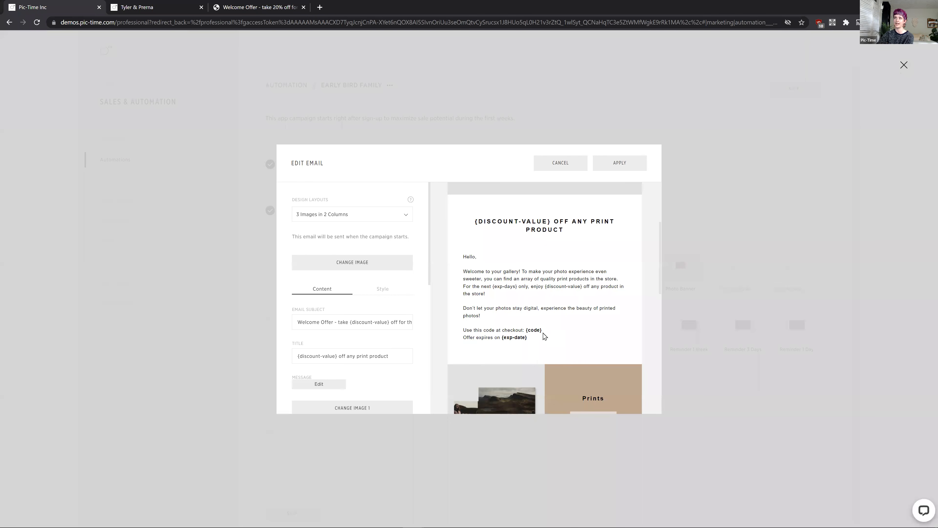
left_click_drag(543, 331, 525, 333)
left_click(519, 329)
double_click(503, 337)
left_click(511, 332)
Personalise the email message's greeting to "Hello {userfirstname}," using dynamic text, and apply the message and email changes
scroll(412, 307, "down", 1)
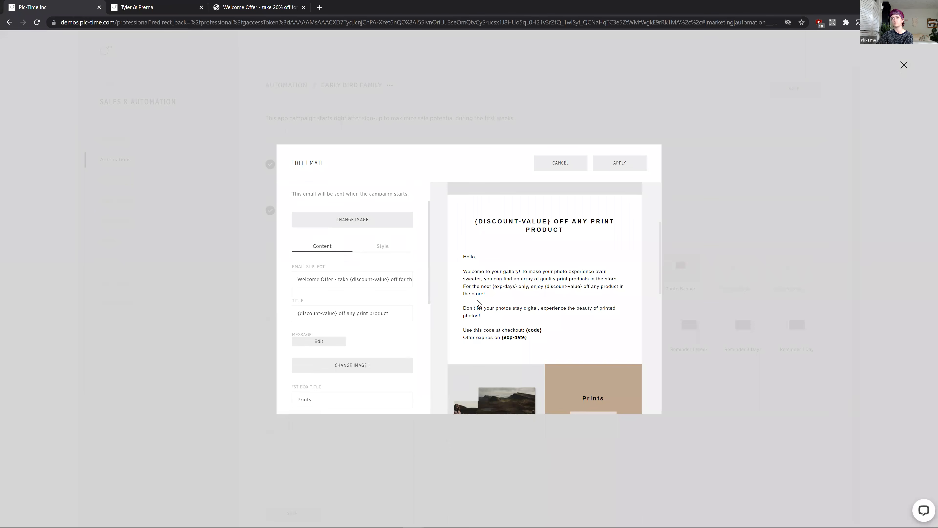
scroll(476, 298, "down", 1)
scroll(474, 303, "up", 1)
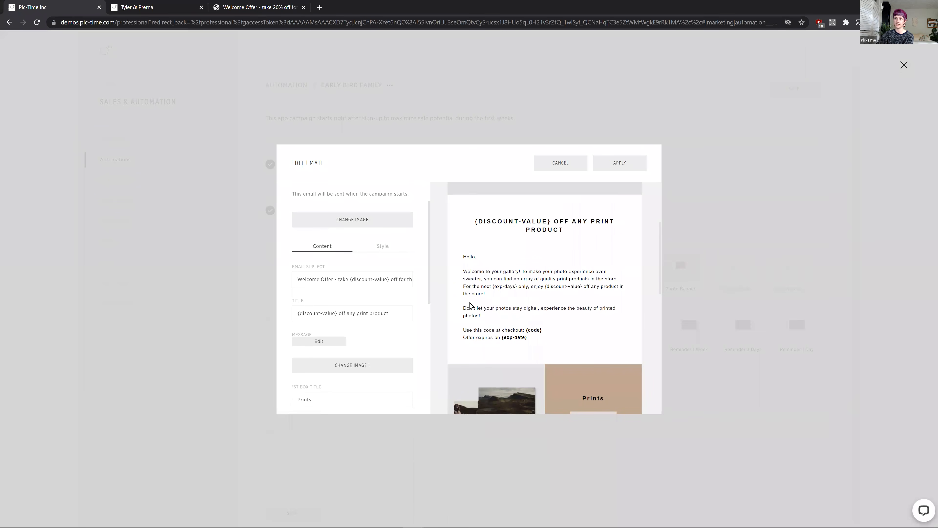
left_click(307, 342)
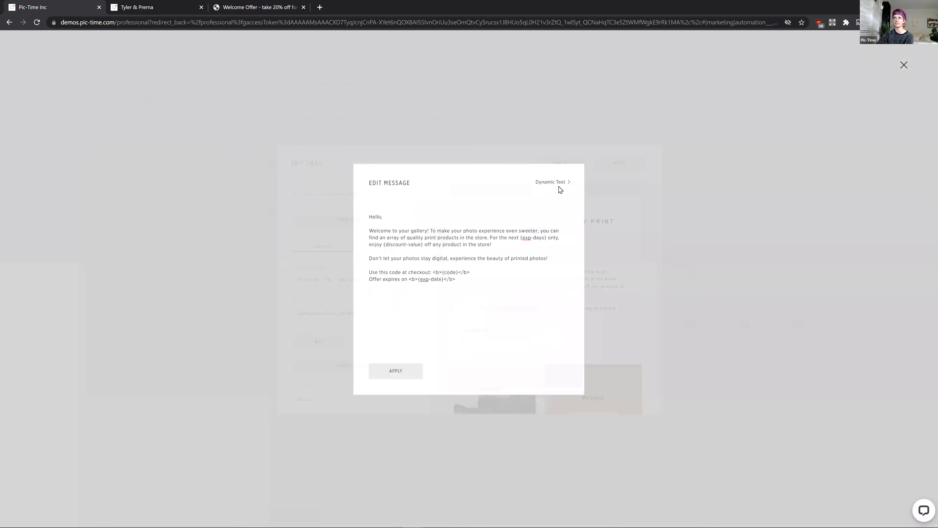
mouse_move(557, 184)
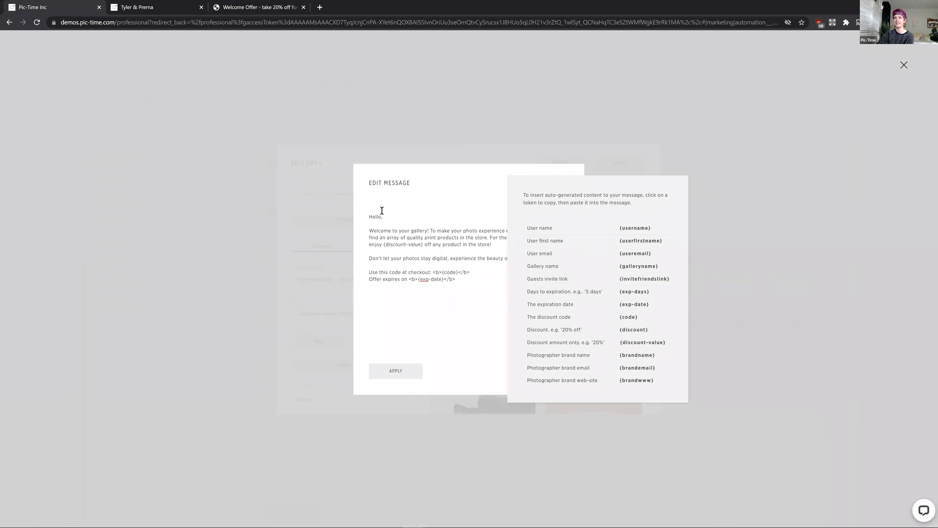
left_click(402, 216)
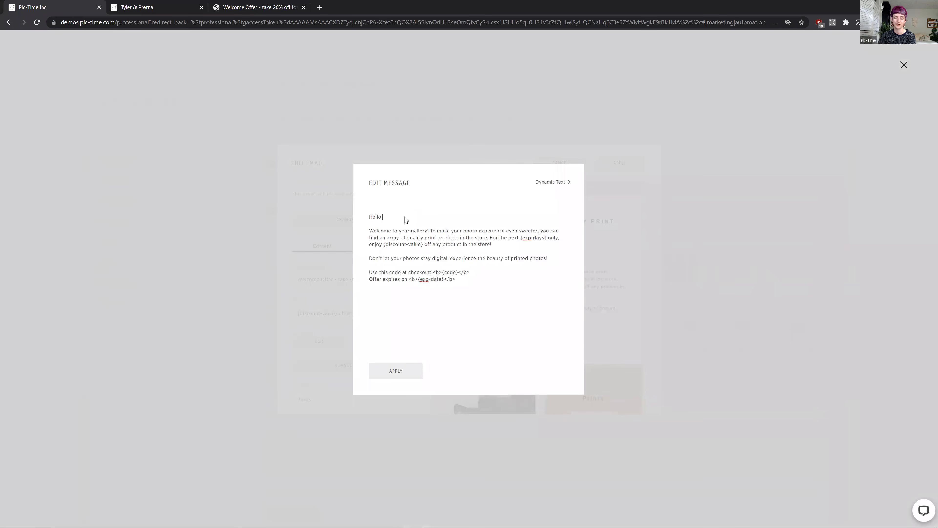
type("{userfirstname},")
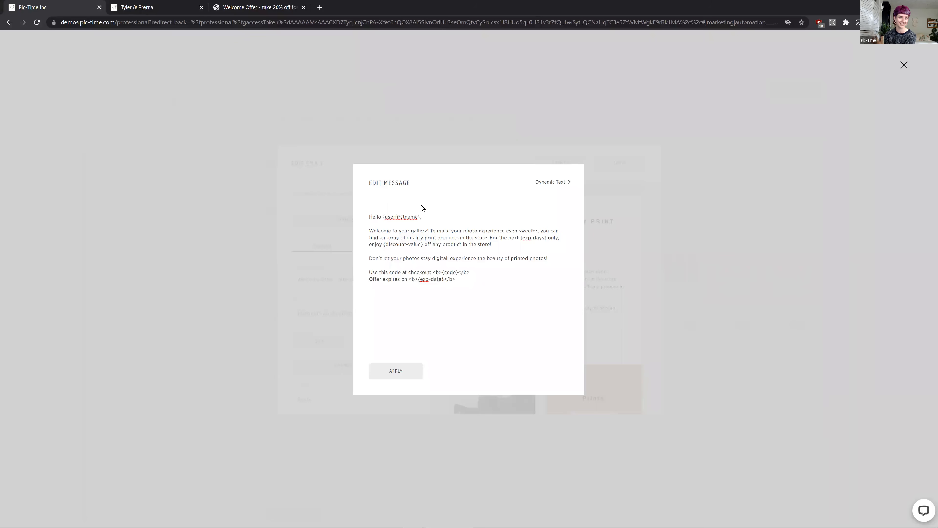
left_click(392, 371)
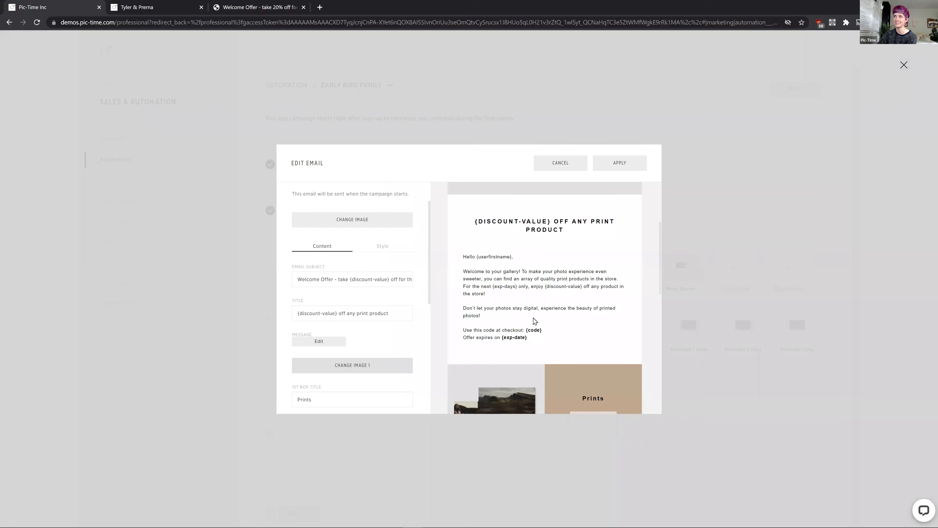
left_click(617, 166)
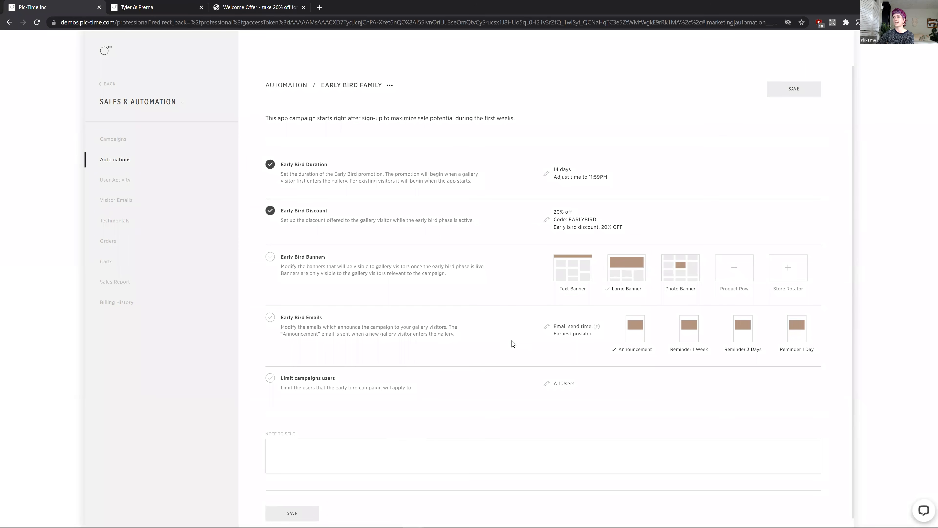
Limit the Early Bird campaign to Main Clients, Client Invited and Guests, excluding Photographer Invited, and apply the user types
scroll(320, 350, "down", 1)
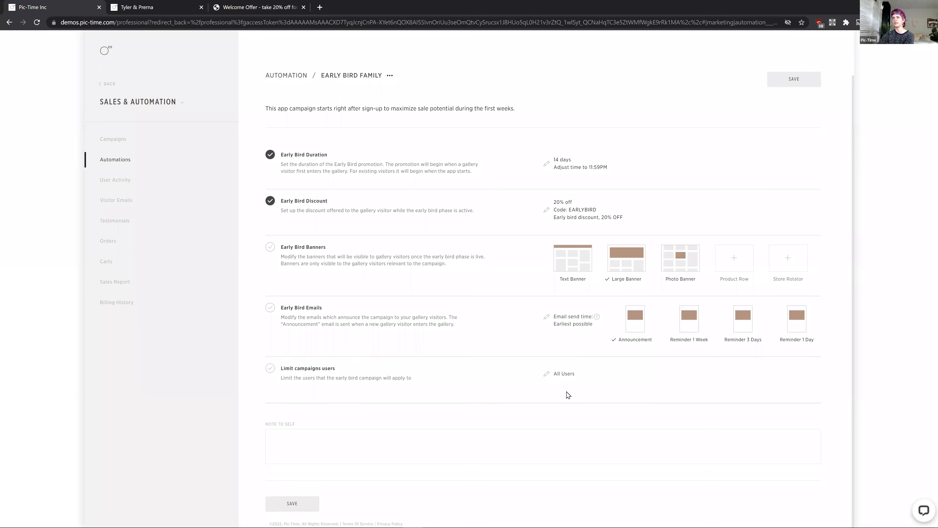
left_click(567, 377)
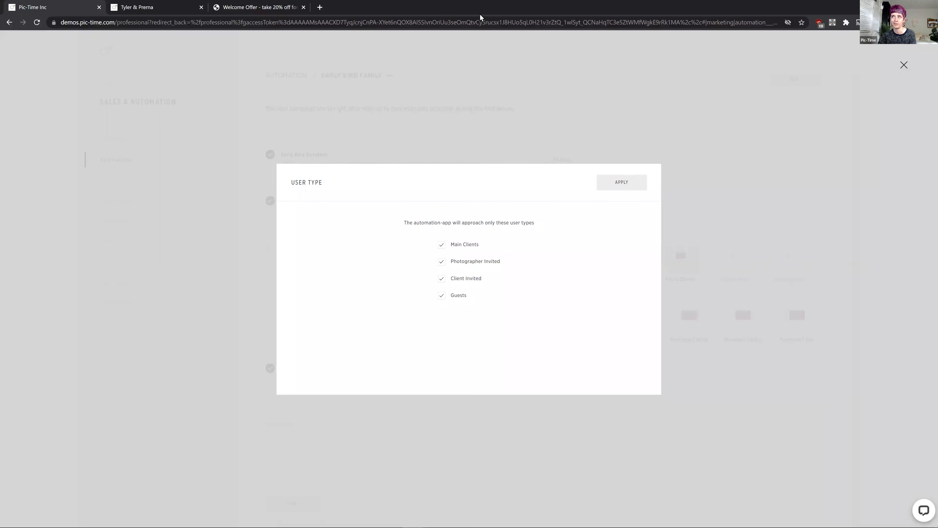
left_click(442, 263)
left_click(442, 278)
left_click(439, 296)
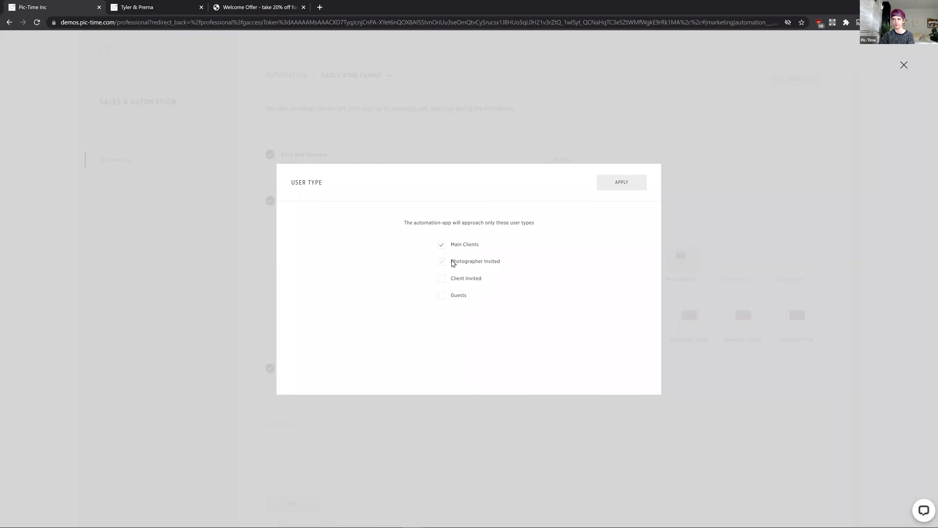
left_click(441, 245)
left_click(441, 278)
left_click(442, 295)
left_click(442, 246)
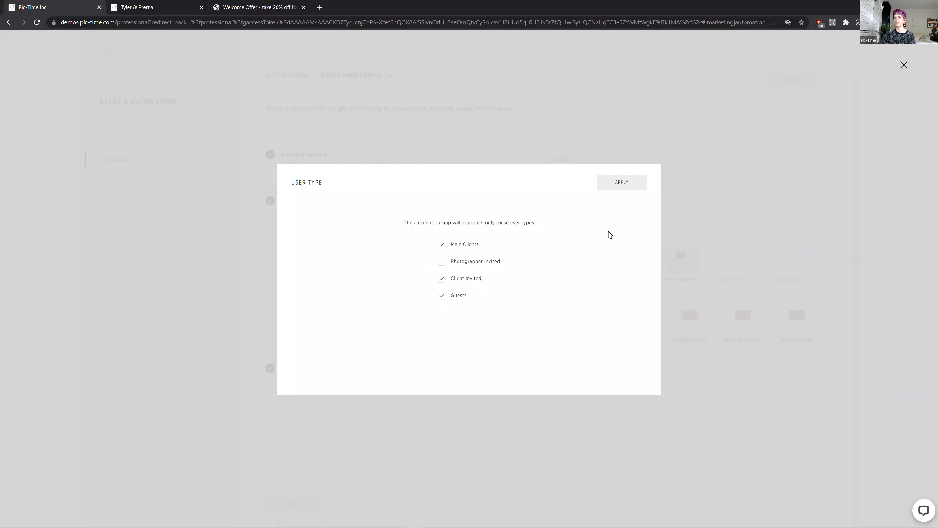
left_click(622, 183)
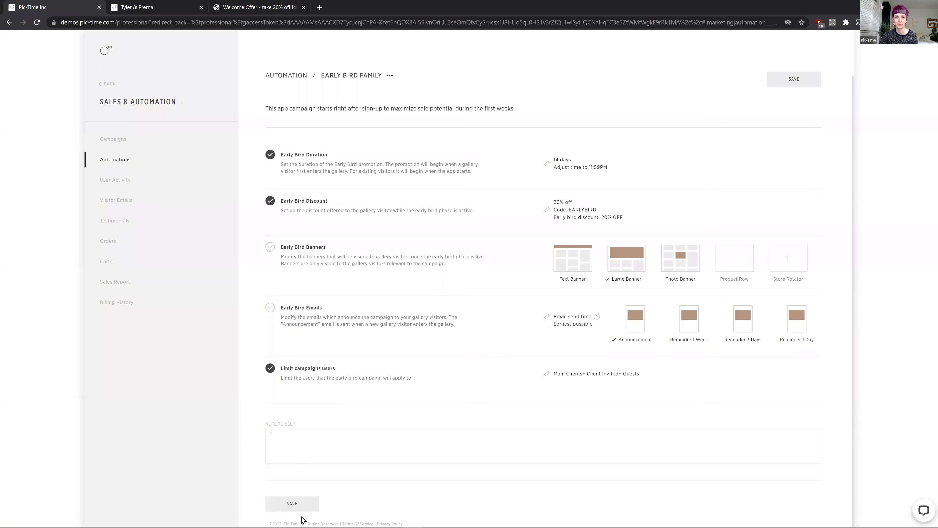
Save the Early Bird Family automation and put off assigning it to galleries
left_click(303, 501)
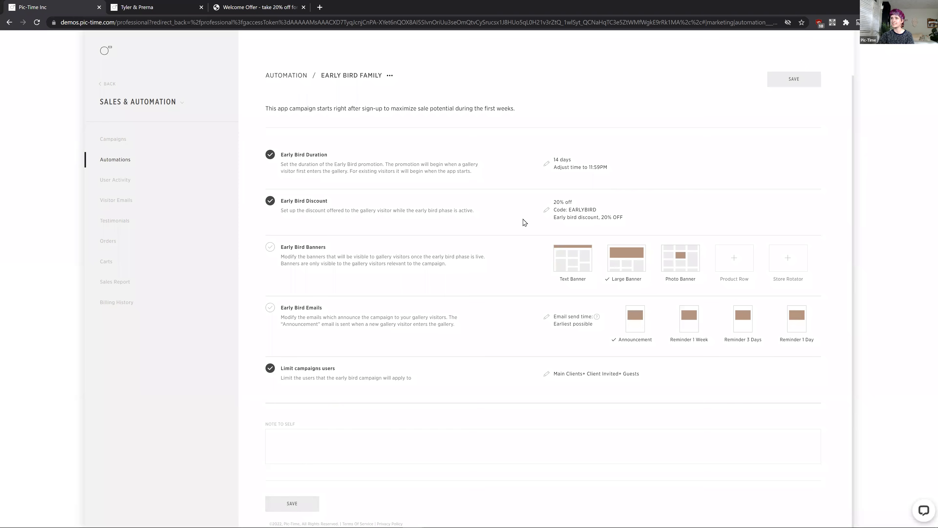
left_click(485, 293)
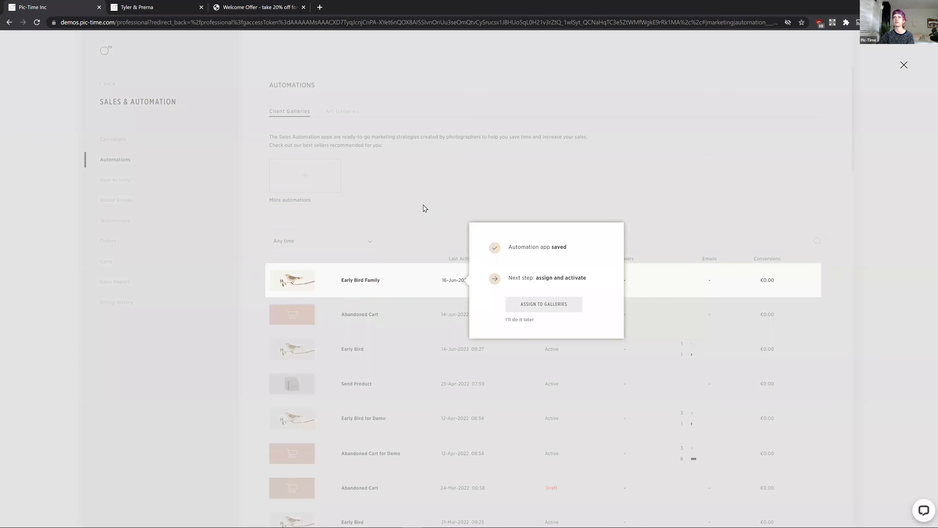
left_click(423, 200)
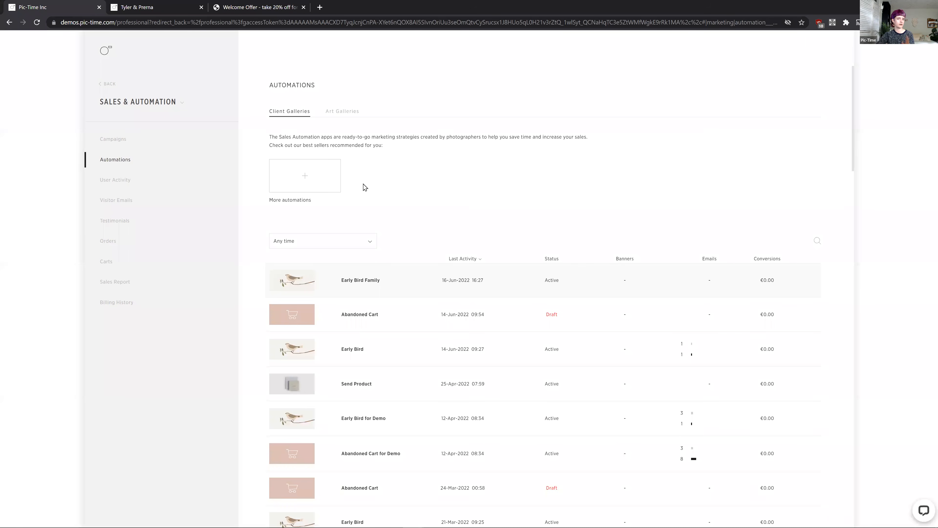
Begin activating the Early Bird Family automation and assign it to the six projects listed directly below New Gallery
left_click(406, 289)
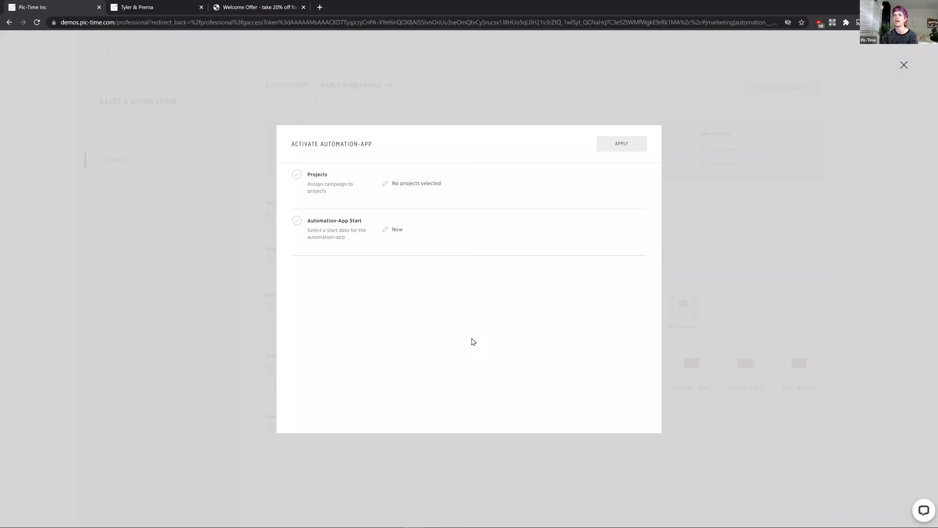
left_click(437, 188)
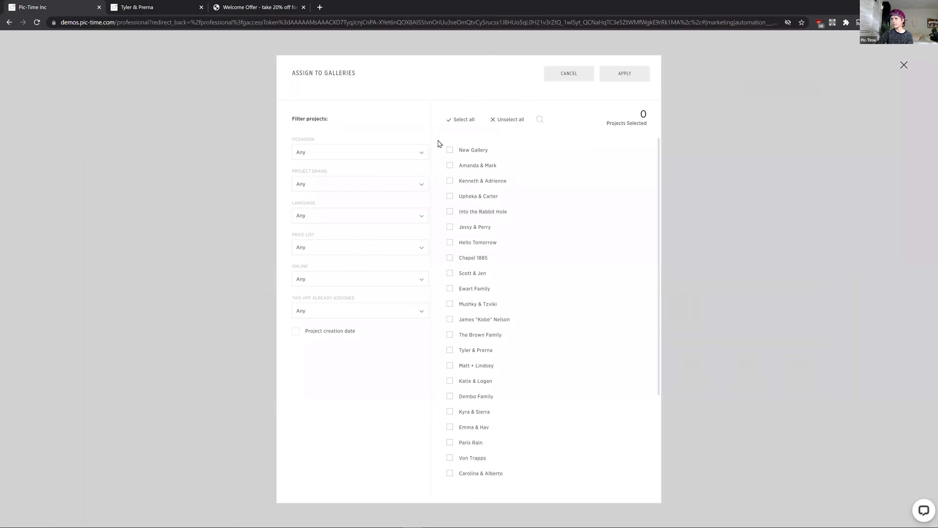
left_click(449, 165)
left_click(449, 181)
left_click(450, 196)
left_click(450, 211)
left_click(450, 227)
left_click(449, 242)
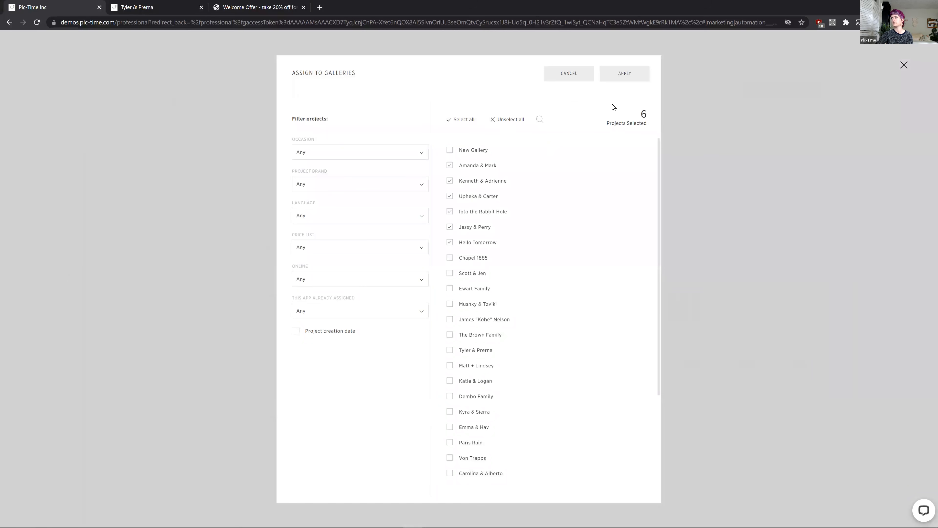
left_click(628, 74)
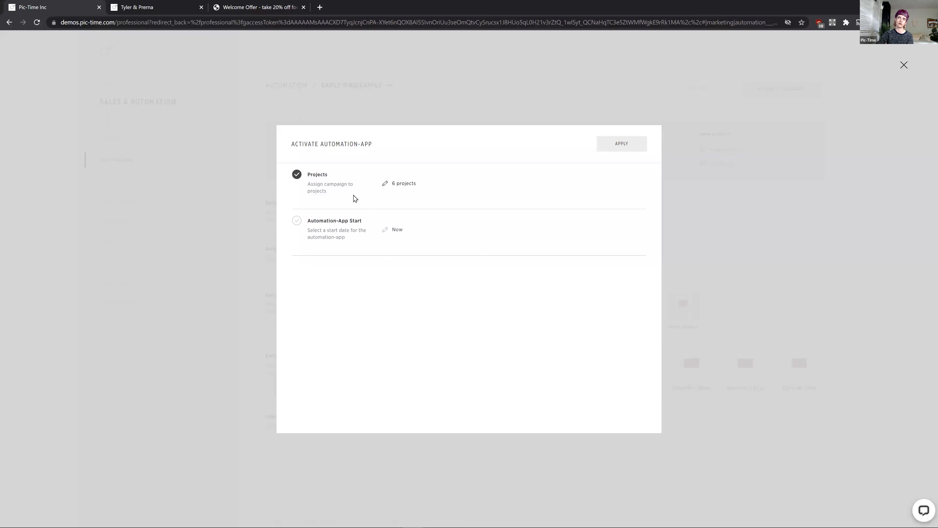
Try the Choose Start Date schedule, browse the calendar months, cancel the date choice and close the automation's activation without applying it
left_click(391, 230)
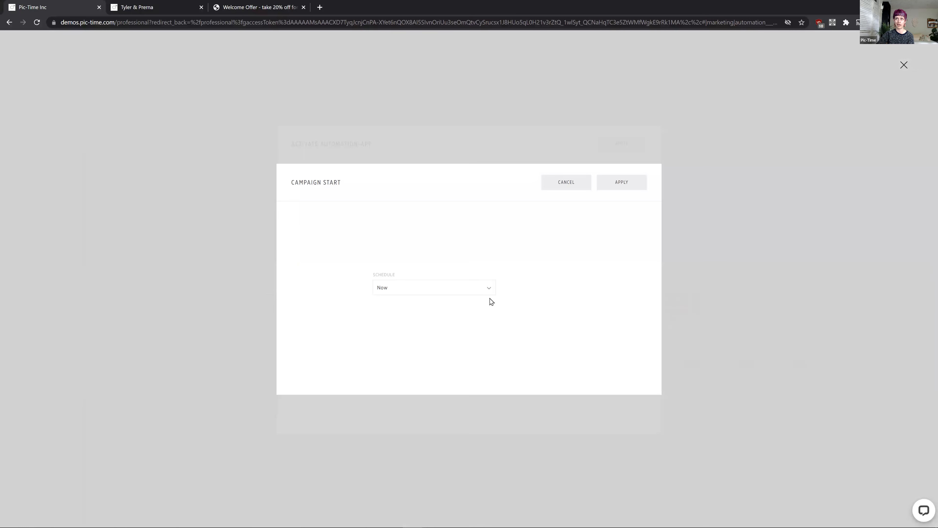
left_click(491, 287)
left_click(462, 304)
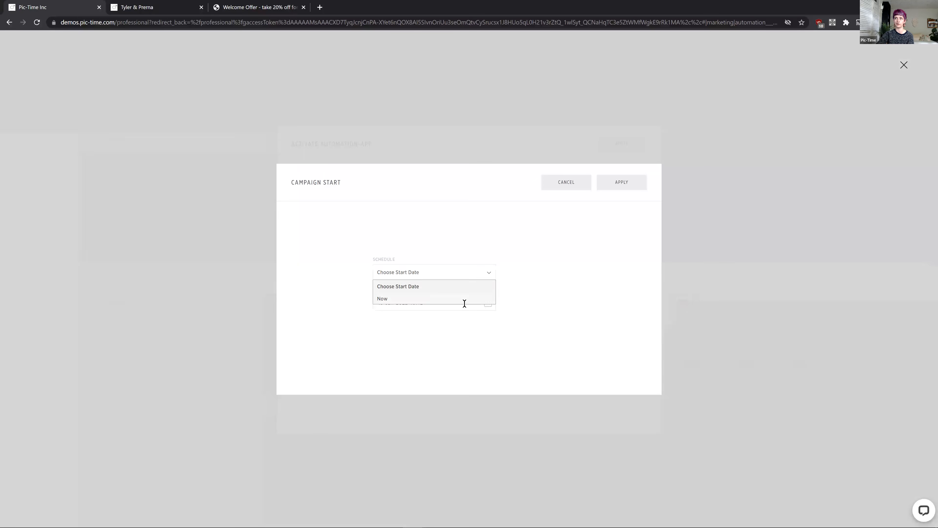
left_click(490, 303)
left_click(465, 320)
left_click(465, 319)
left_click(465, 320)
left_click(465, 319)
left_click(465, 320)
left_click(465, 319)
left_click(465, 320)
left_click(380, 319)
left_click(380, 319)
left_click(380, 319)
left_click(380, 319)
left_click(380, 319)
left_click(381, 320)
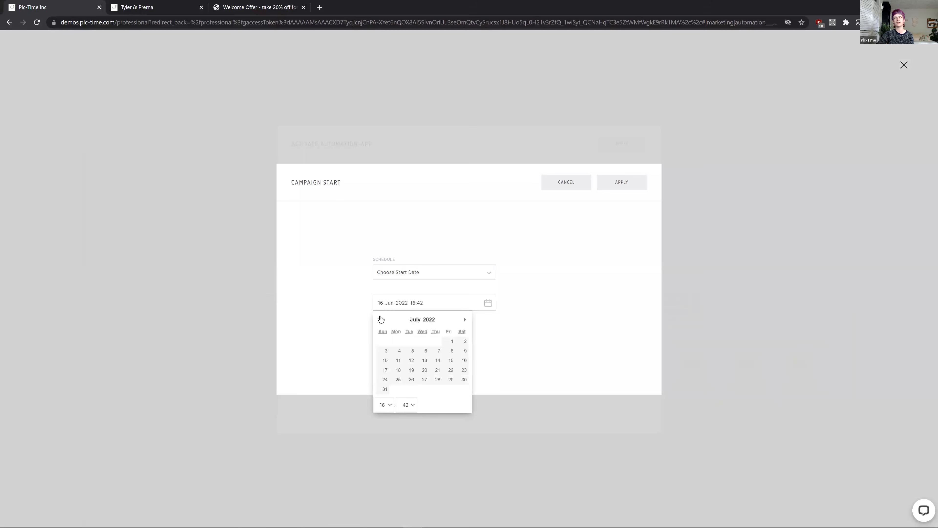
left_click(372, 215)
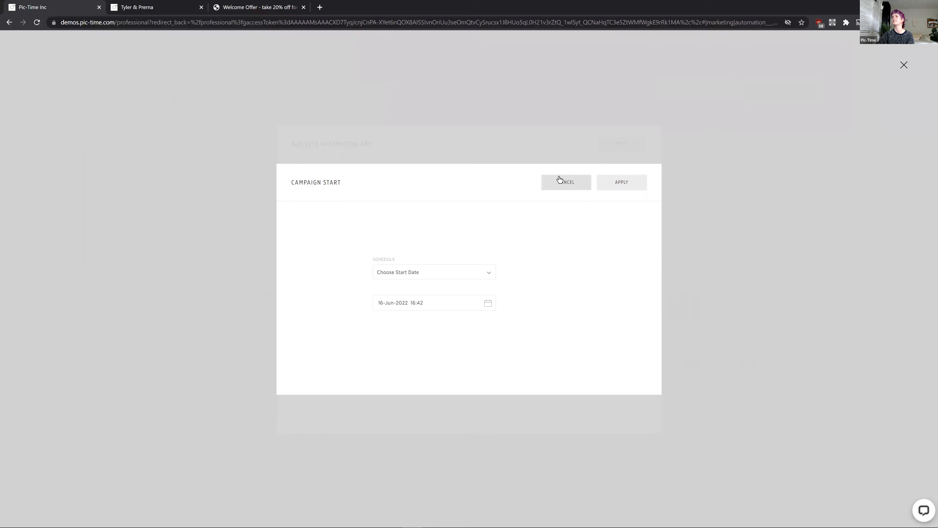
left_click(567, 190)
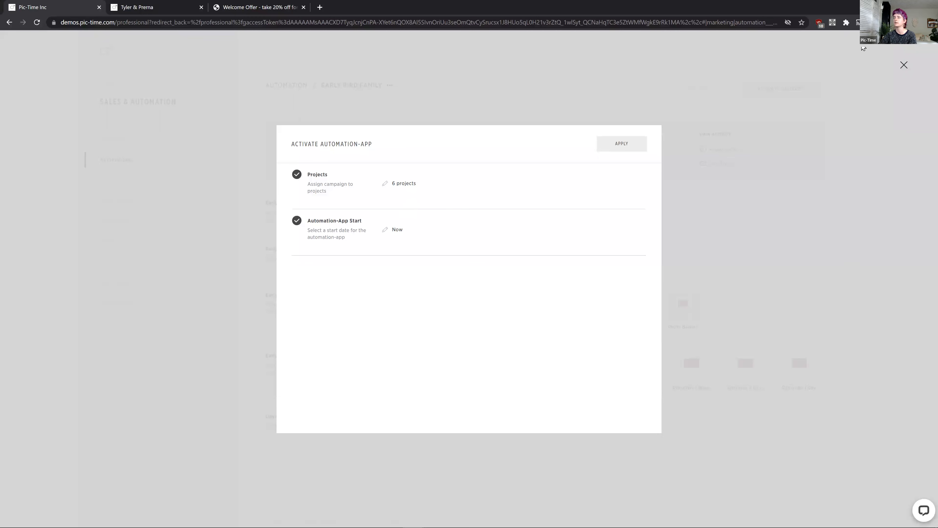
left_click(901, 70)
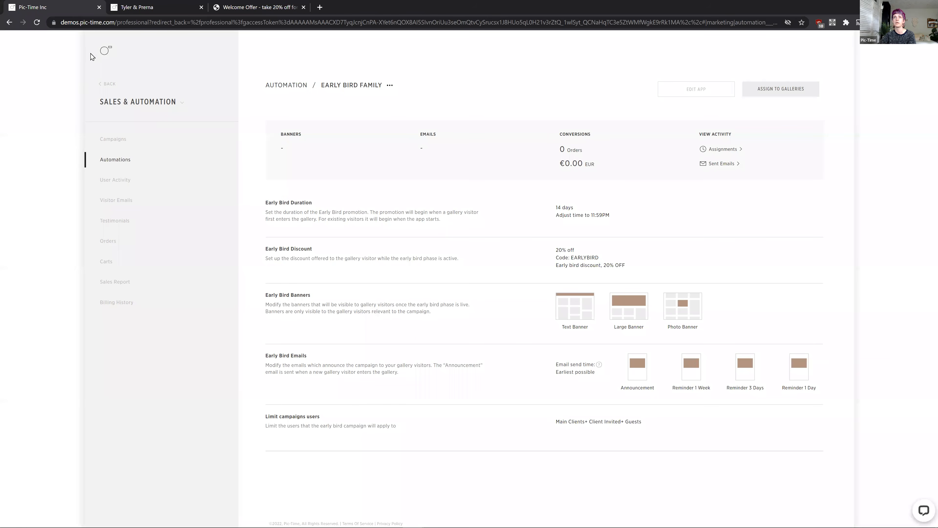
Open the Automations & Discounts settings of the client gallery named in the dashboard's workflow notice
left_click(106, 53)
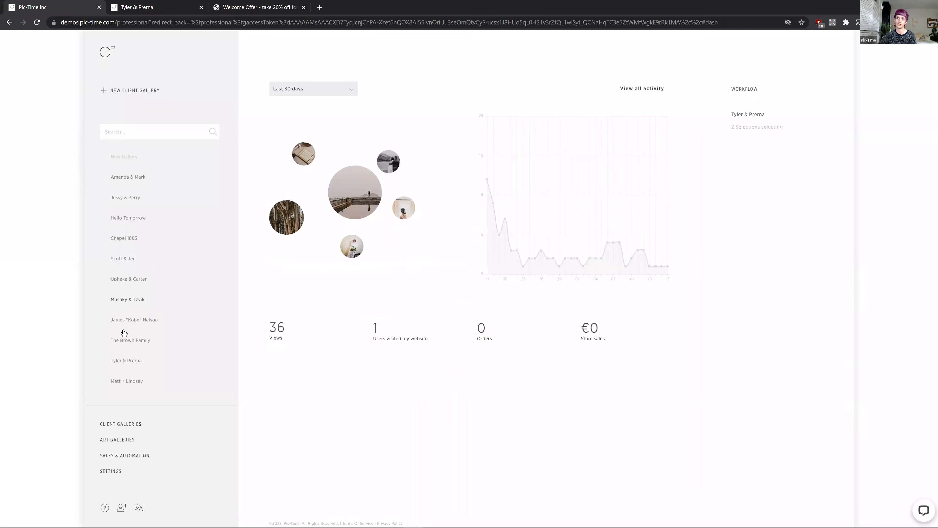
left_click(121, 362)
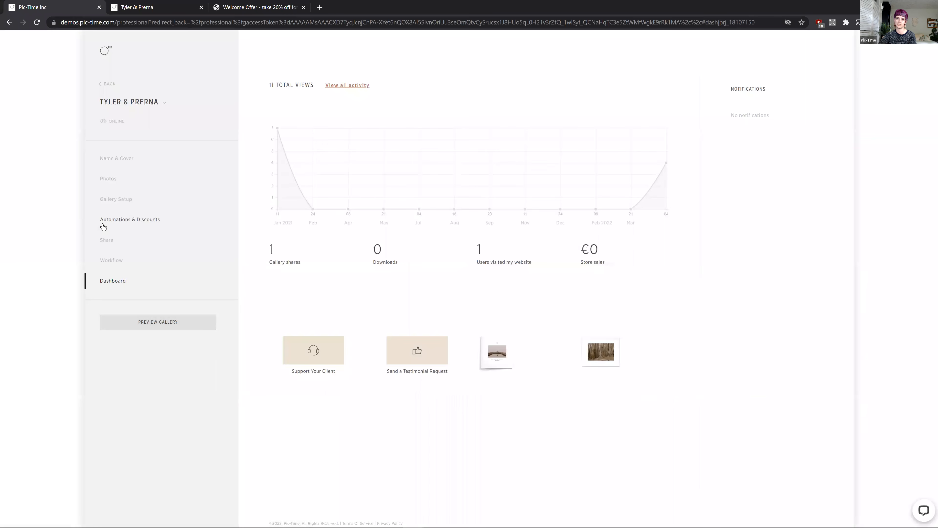
left_click(140, 222)
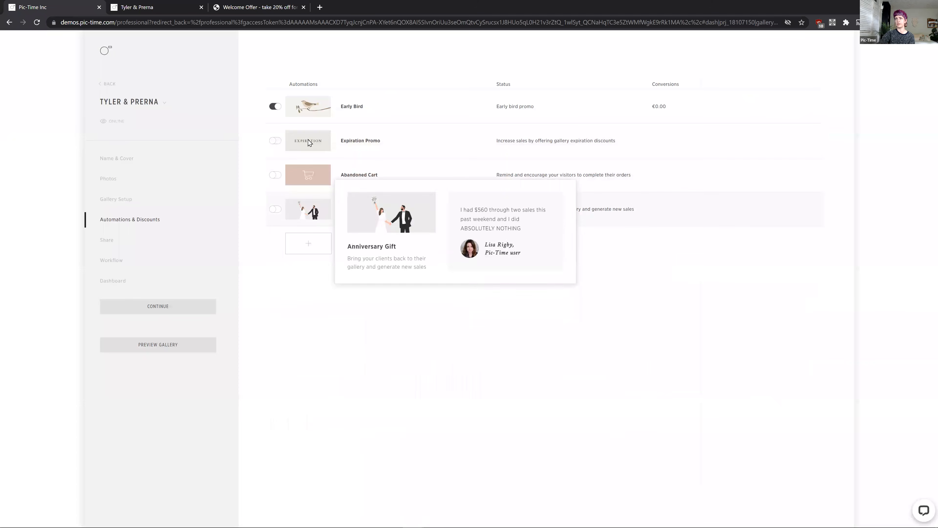
Start adding a new Abandoned Cart automation to the gallery, view its settings, and close it without applying
left_click(279, 177)
scroll(425, 295, "down", 2)
left_click(401, 336)
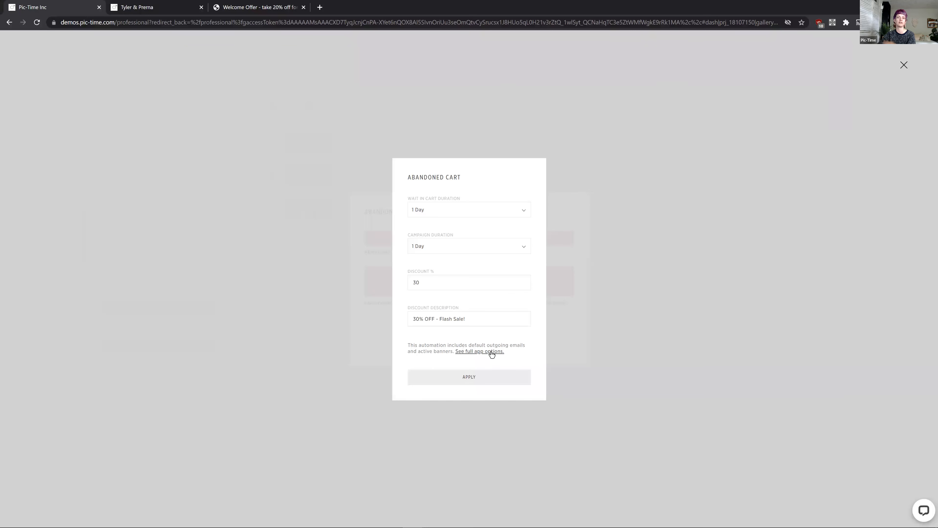
left_click(899, 70)
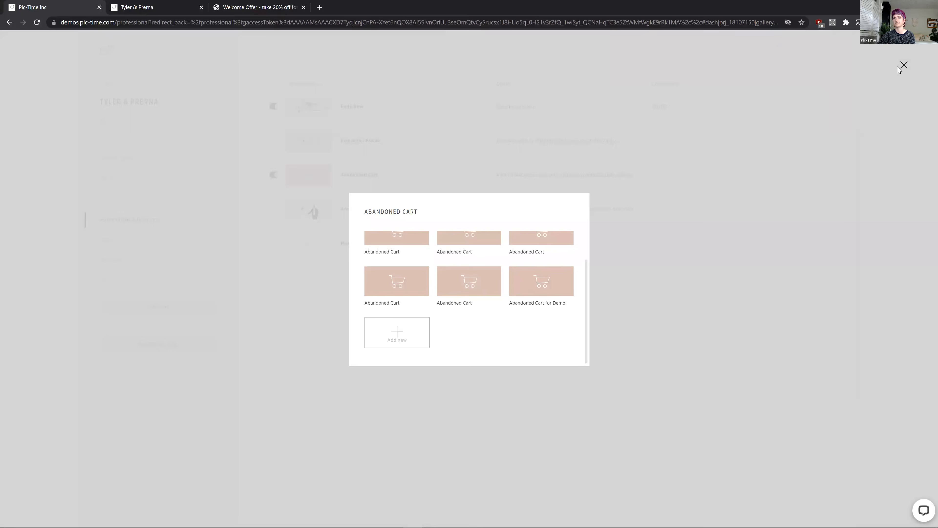
left_click(900, 66)
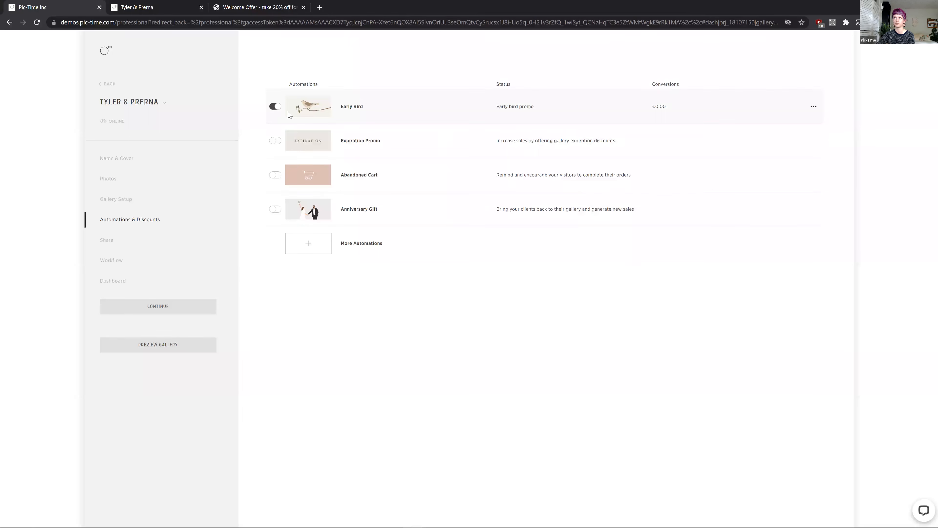
Remove the gallery's Early Bird automation and assign Early Bird Family instead, starting now and continuing without review
left_click(275, 106)
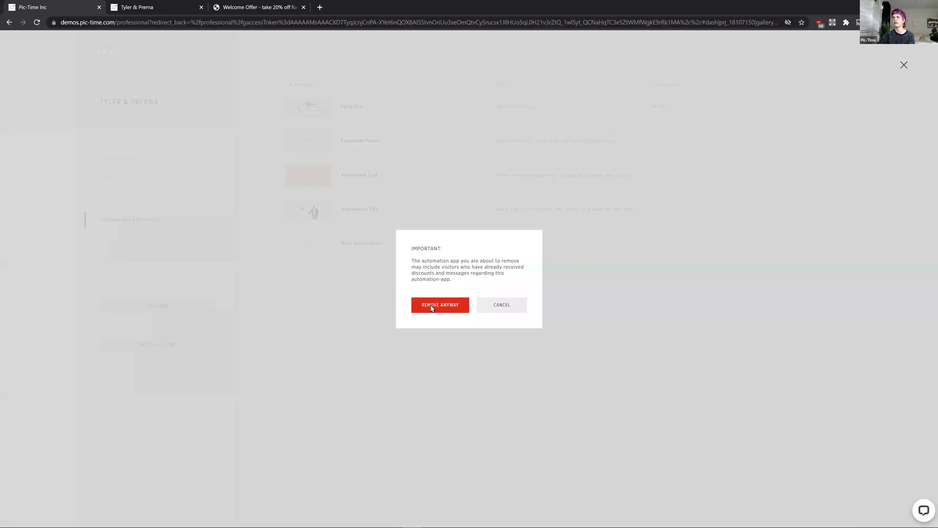
left_click(430, 304)
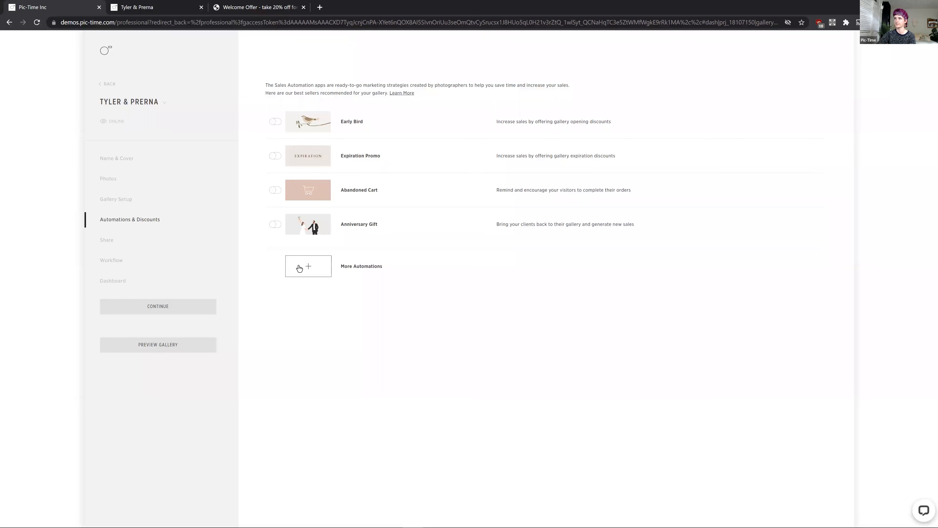
left_click(320, 273)
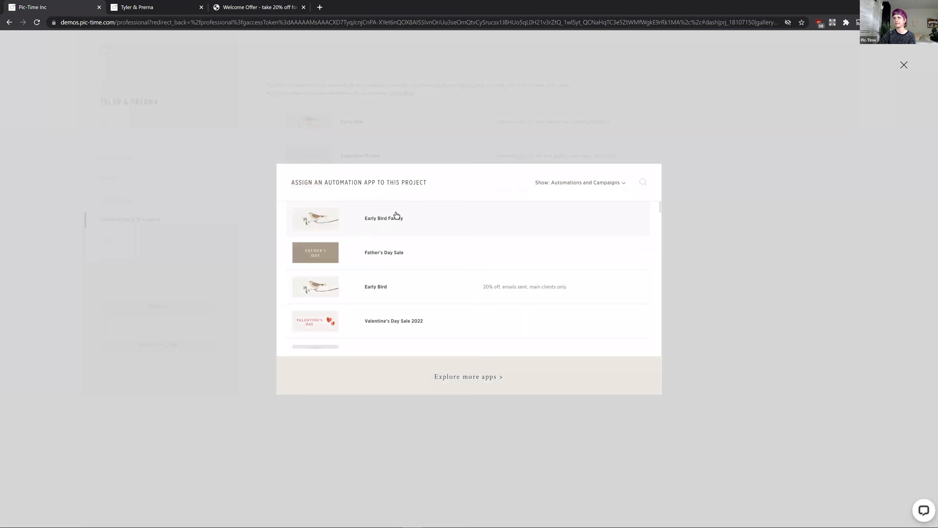
left_click(387, 210)
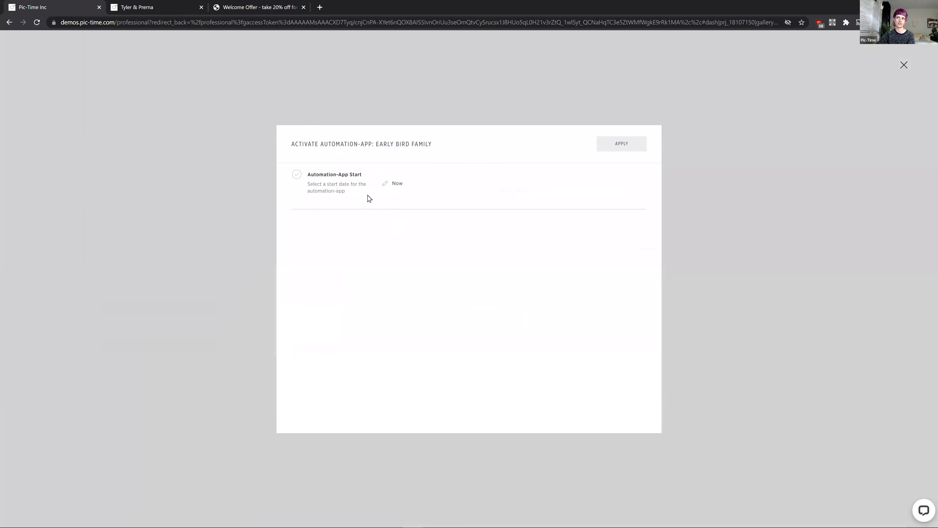
left_click(608, 147)
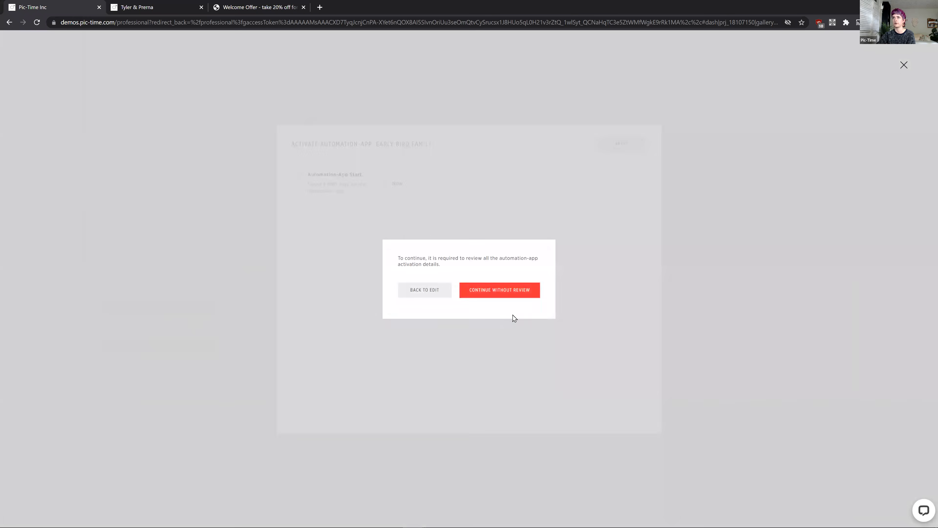
left_click(476, 289)
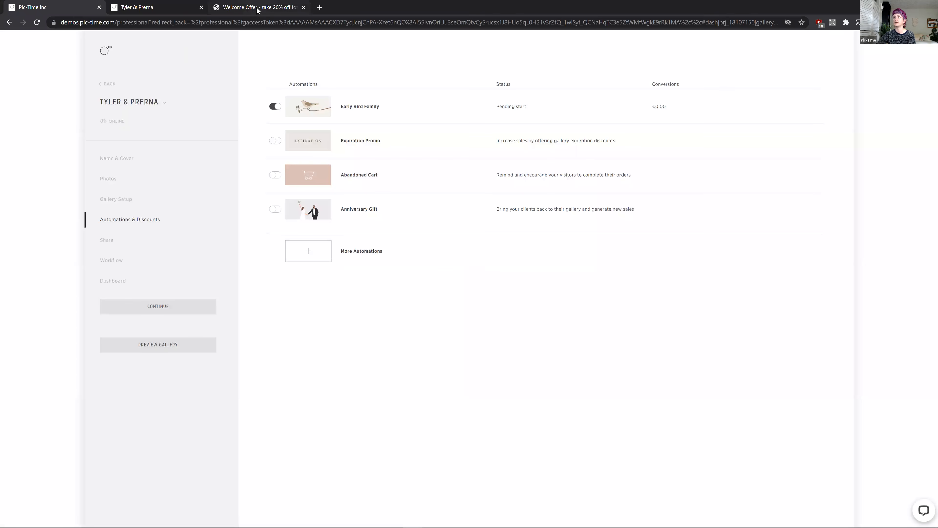
Examine the opened Welcome Offer email, including its greeting, discount code, expiration date and the Prints, Frames and Albums boxes
left_click(257, 10)
scroll(508, 354, "down", 4)
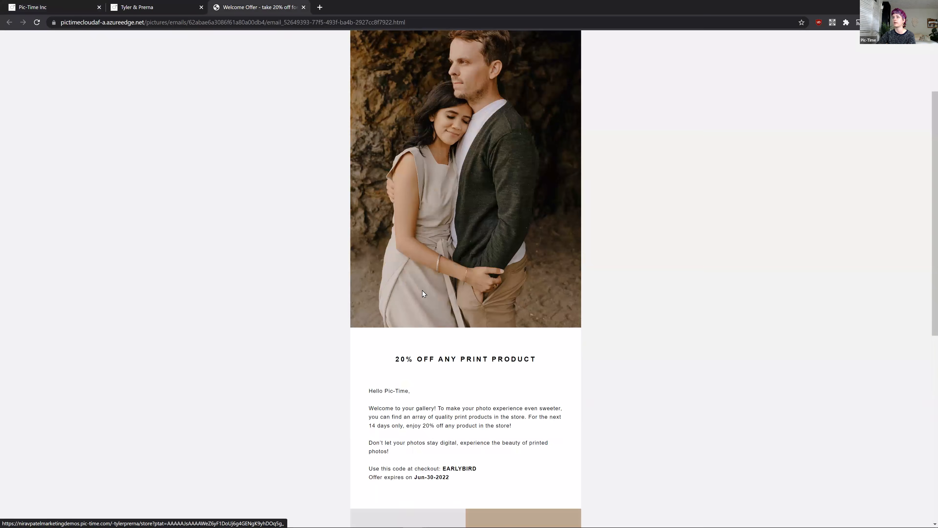
scroll(422, 290, "down", 3)
scroll(534, 329, "down", 2)
left_click_drag(408, 201, 387, 200)
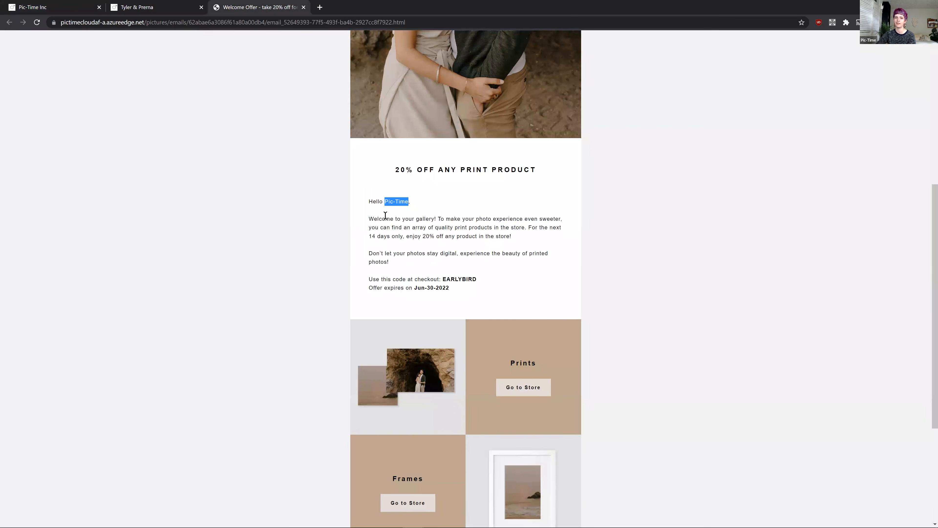
scroll(290, 155, "down", 2)
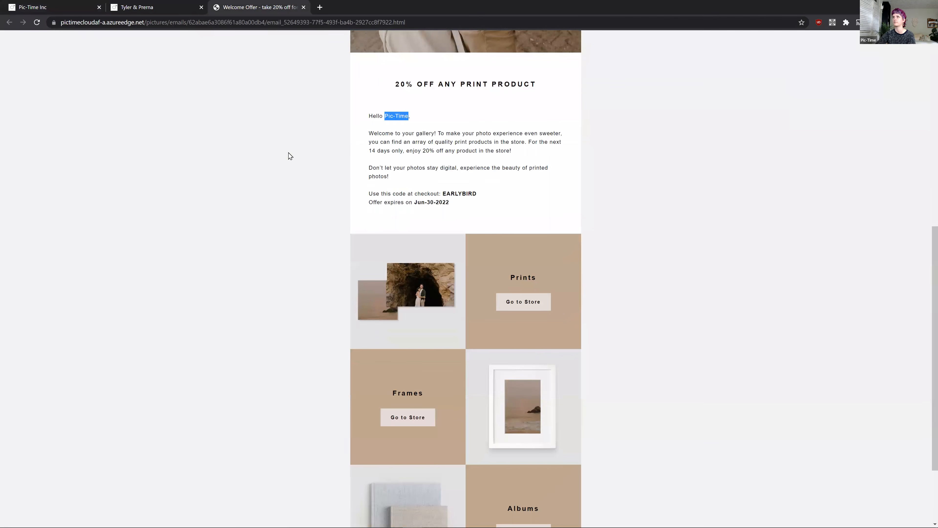
scroll(355, 154, "down", 2)
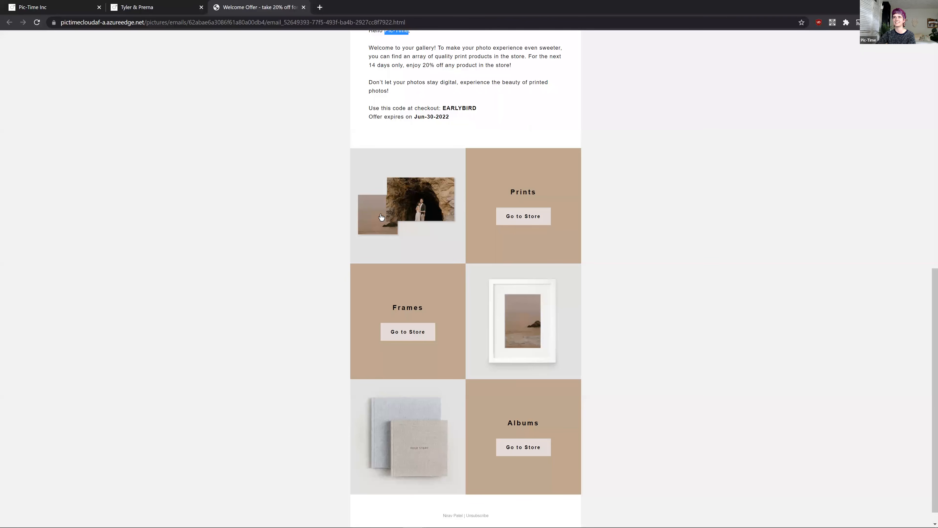
scroll(295, 237, "up", 3)
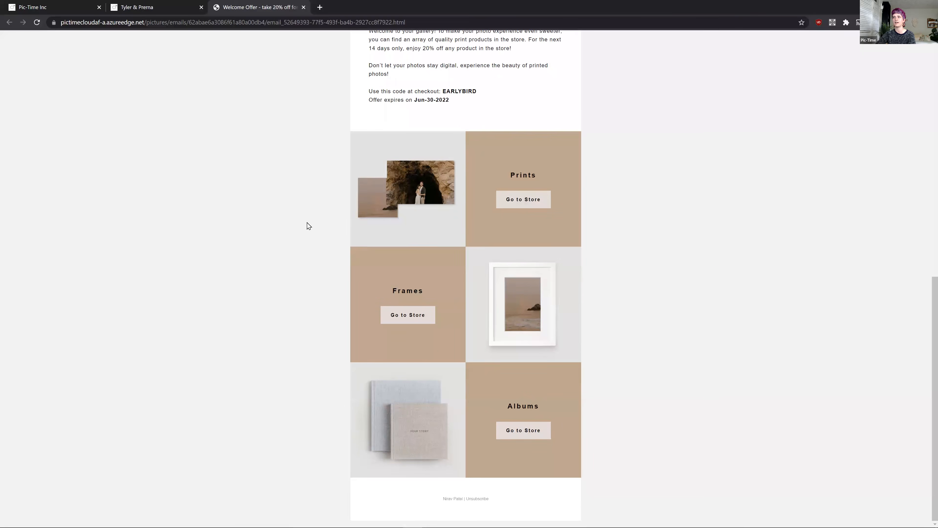
scroll(306, 225, "up", 8)
left_click(307, 231)
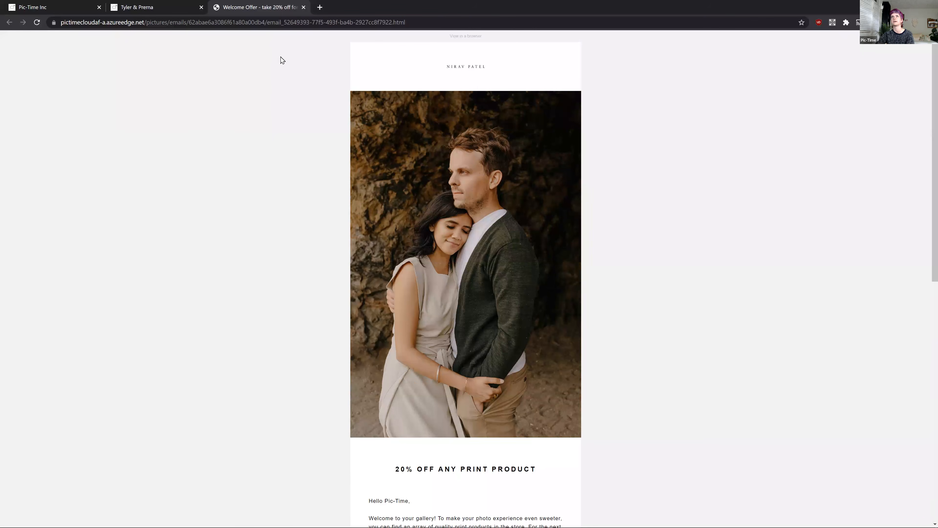
Return to Pic-Time and open the catalogue of available Sales Automation Apps for client galleries
left_click(42, 6)
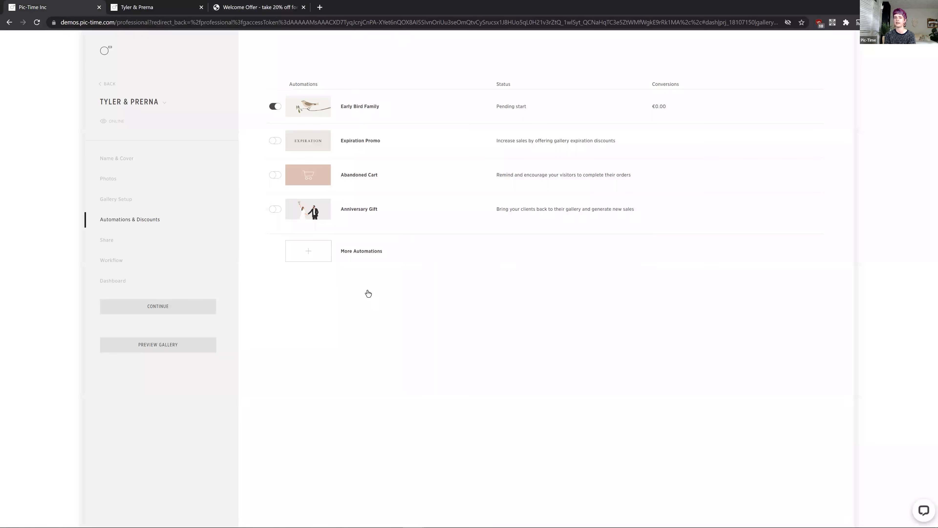
left_click(106, 51)
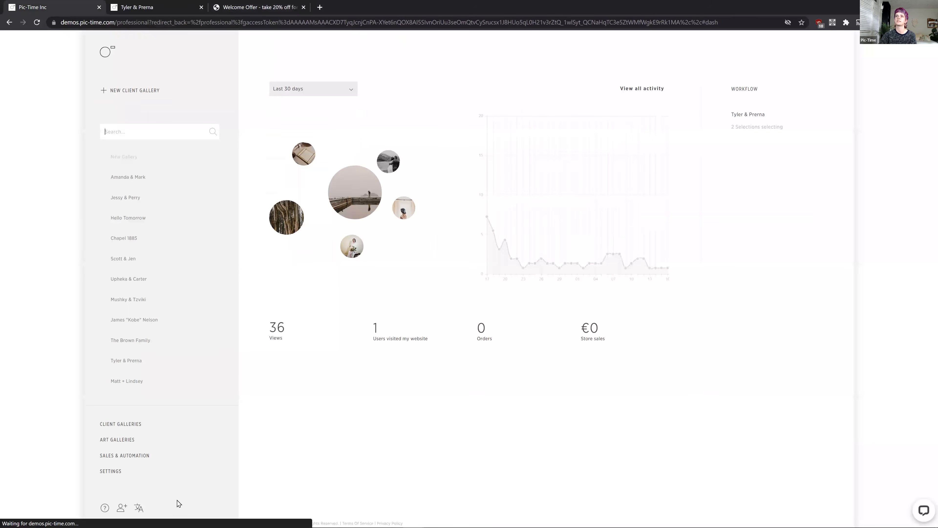
left_click(146, 458)
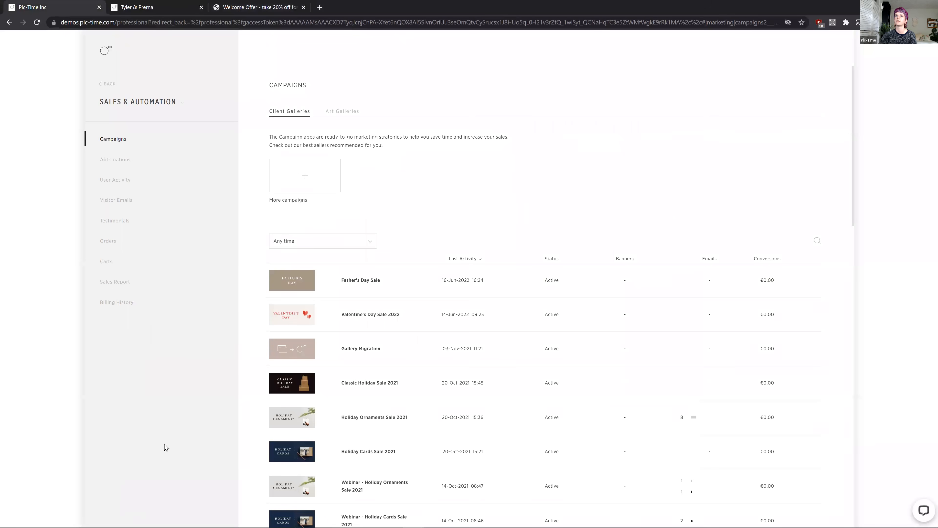
left_click(108, 167)
left_click(326, 178)
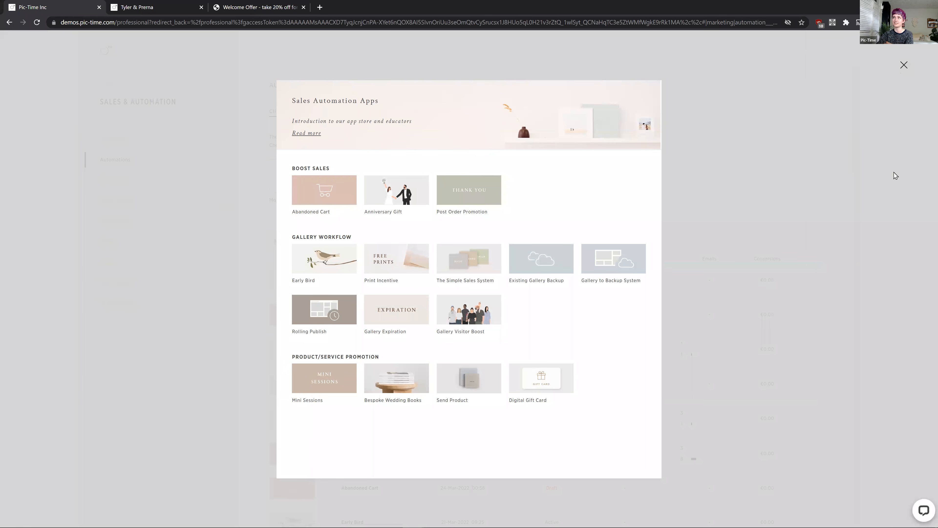
Close the automation catalogue, open the engagement gallery from the main dashboard, and review its Gallery Setup options
left_click(885, 76)
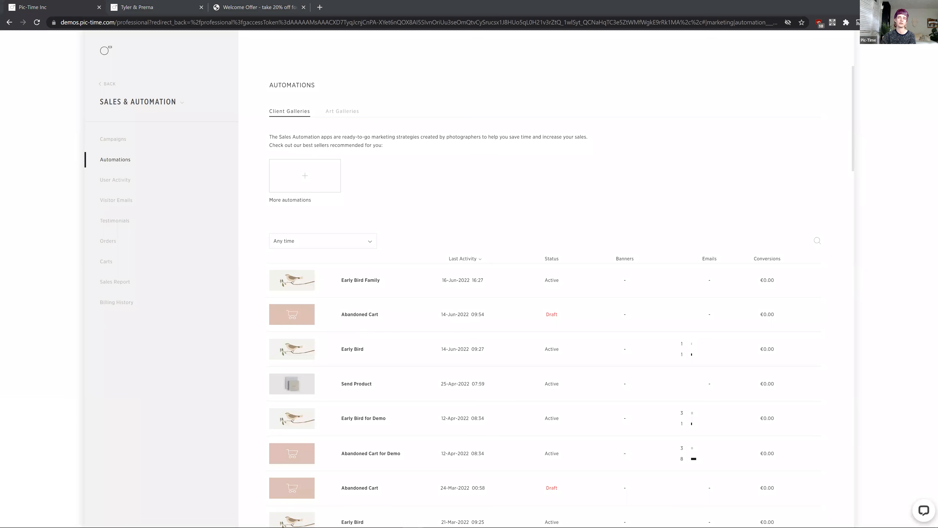
left_click(105, 50)
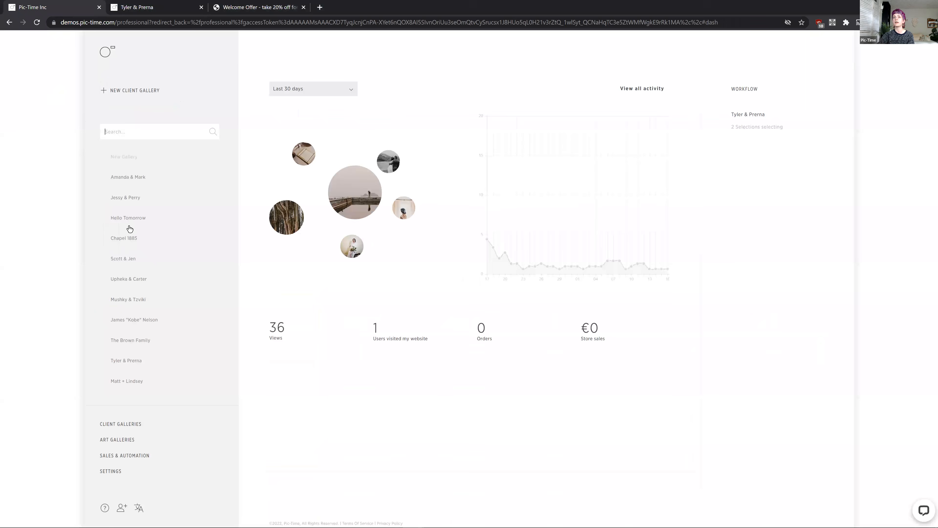
left_click(136, 361)
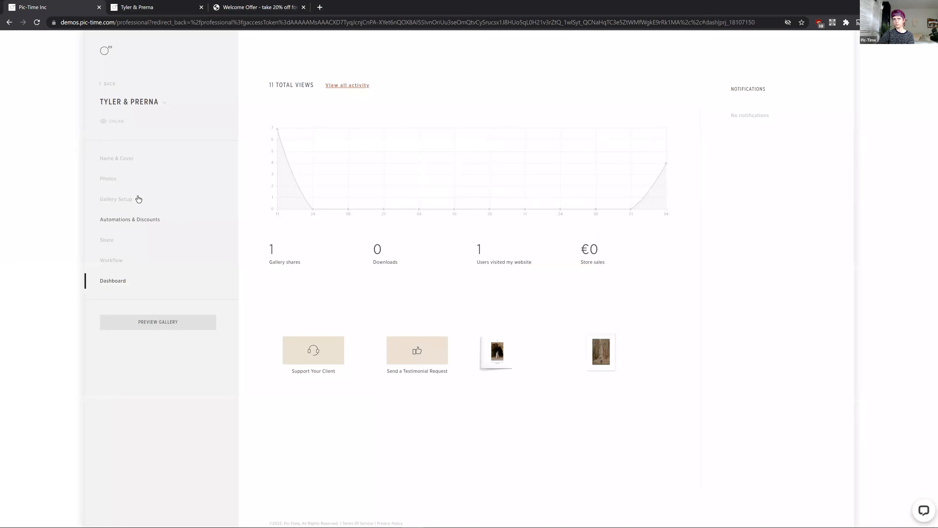
left_click(112, 200)
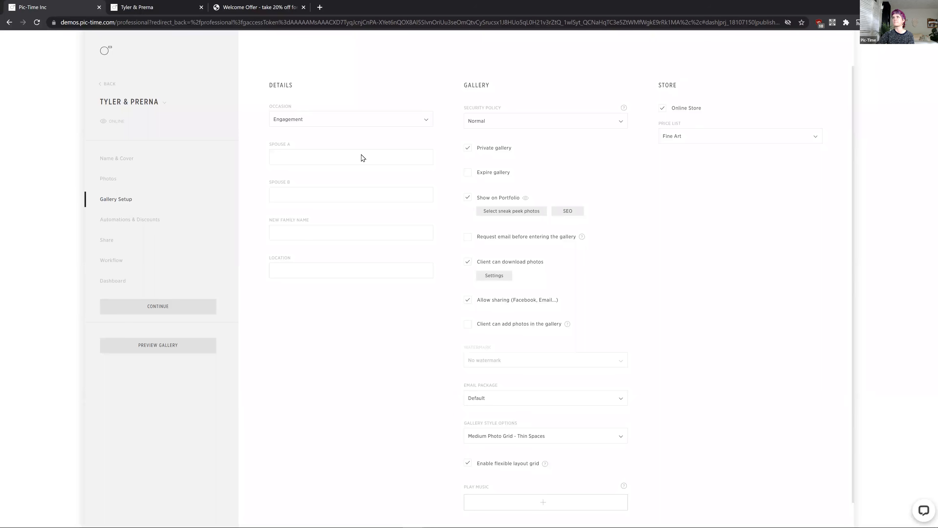
scroll(488, 517, "down", 1)
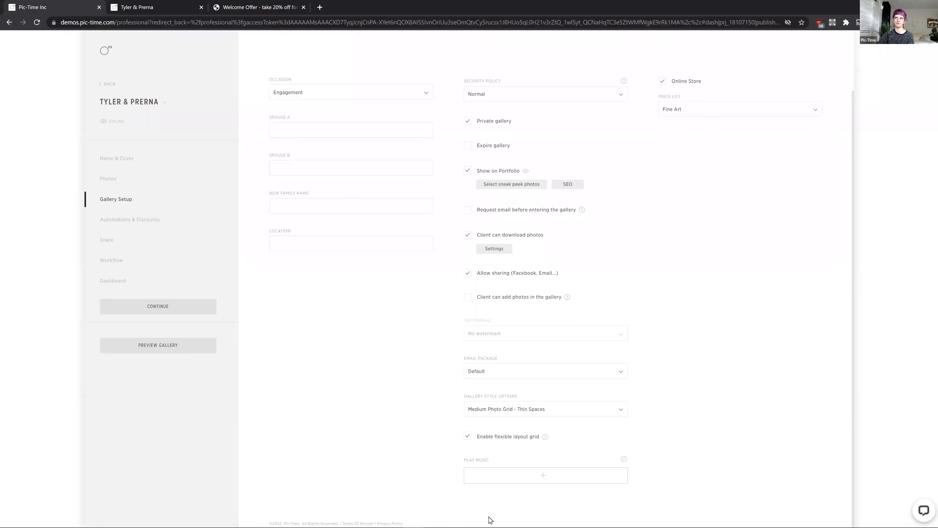
scroll(444, 352, "up", 1)
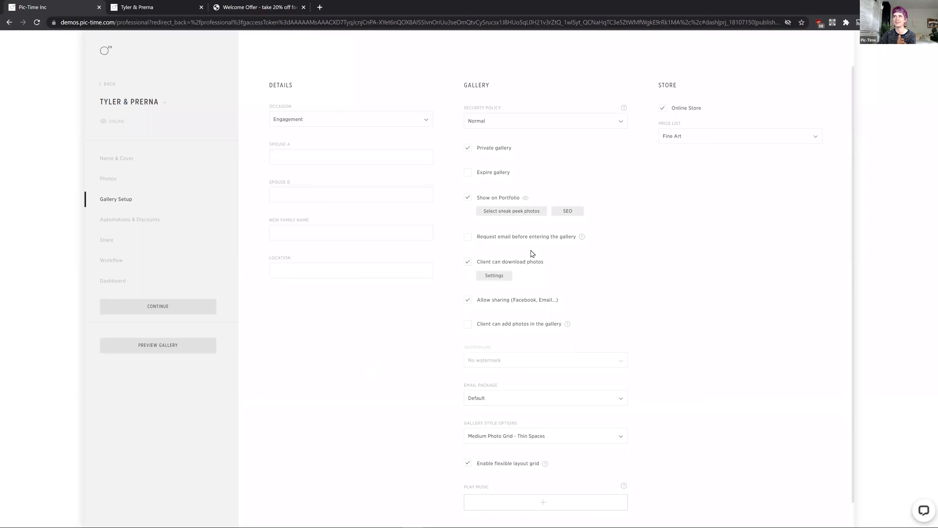
Try allowing a specific amount of 25 free High-Res downloads, view who can be permitted to download, and close the download settings without applying
left_click(497, 277)
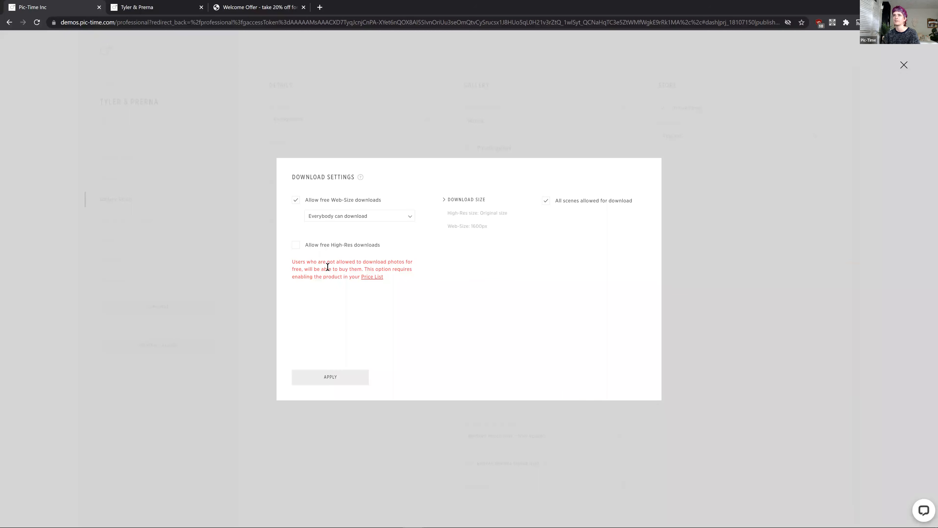
left_click(304, 246)
left_click(397, 263)
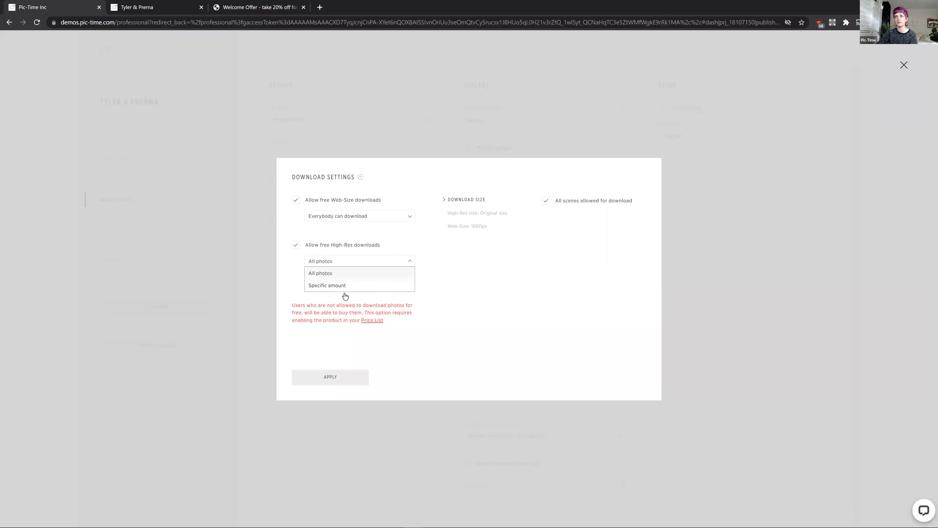
left_click(374, 282)
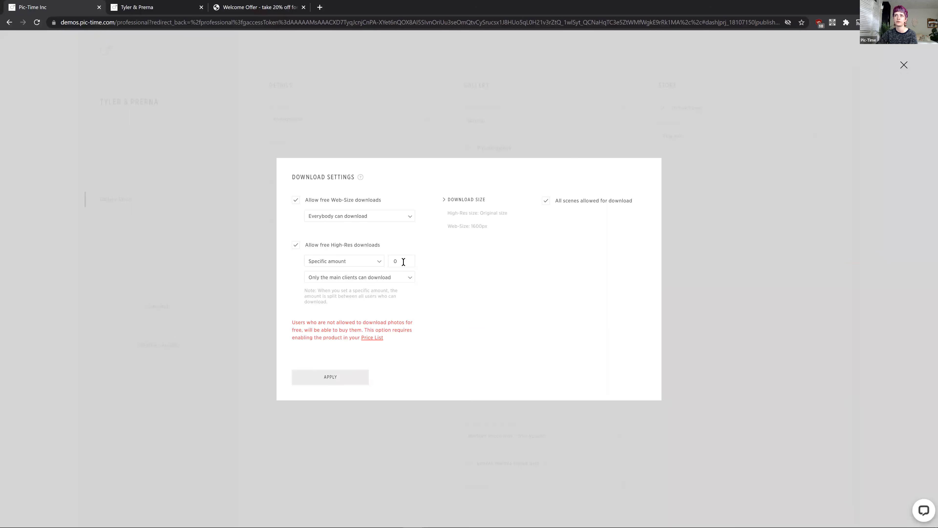
left_click(403, 261)
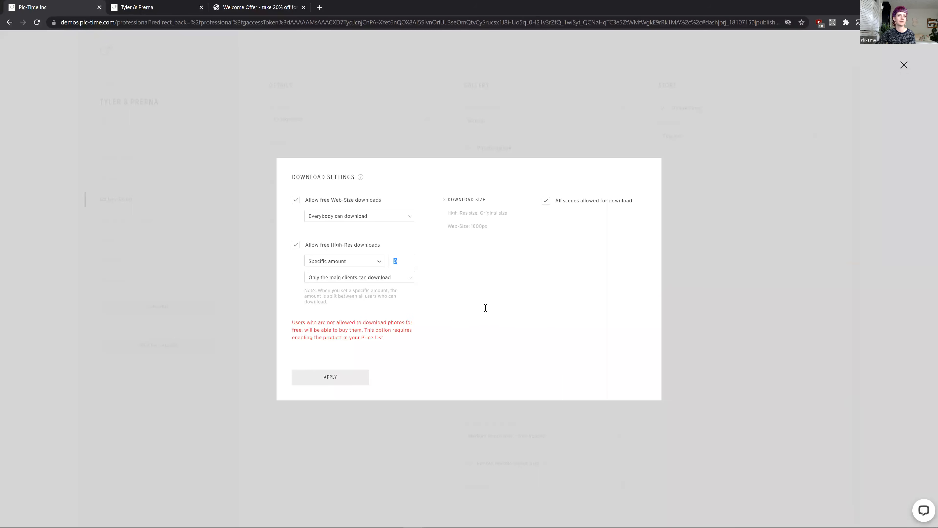
type("2")
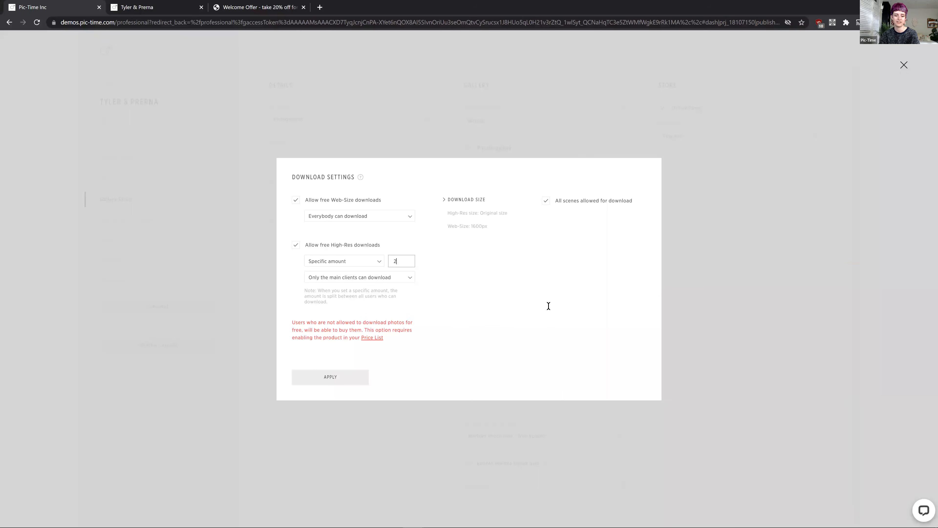
type("5")
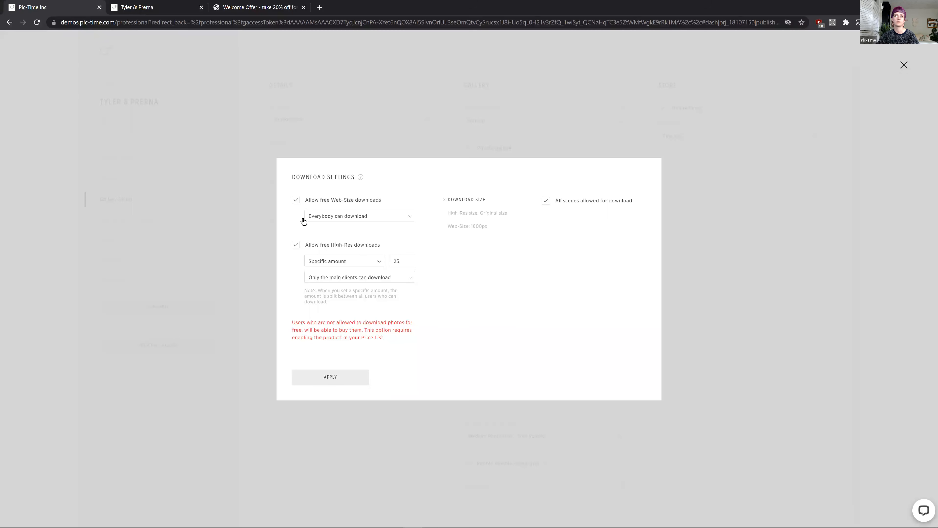
left_click(391, 278)
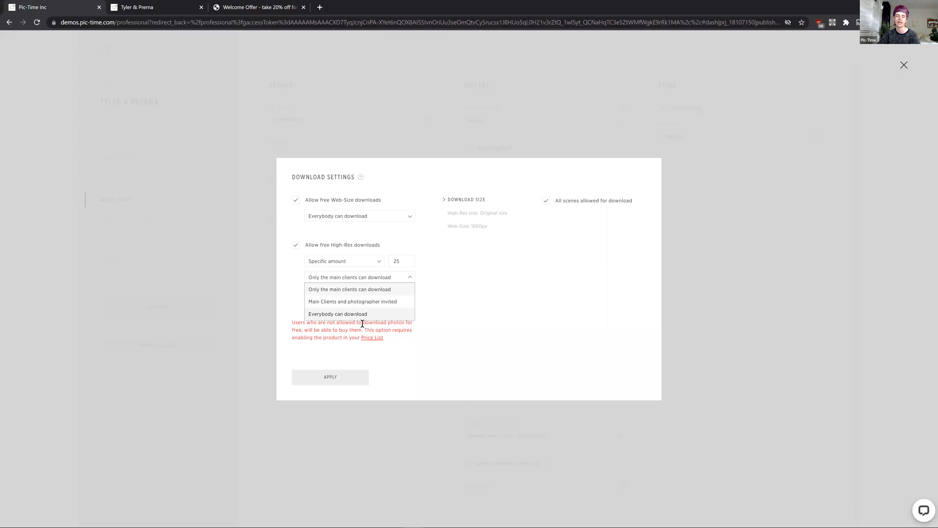
left_click(678, 328)
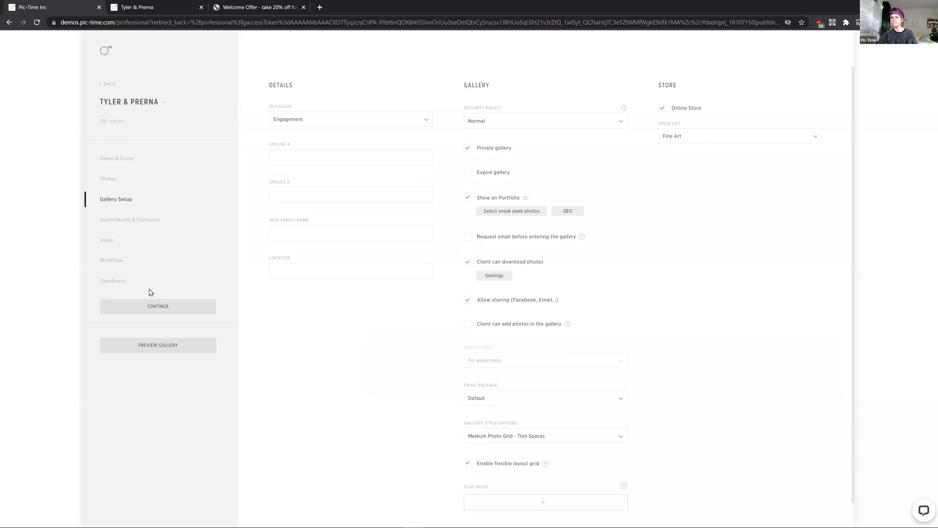
View the gallery's client and guest sharing options, and switch Private gallery off and back on in Gallery Setup
left_click(112, 245)
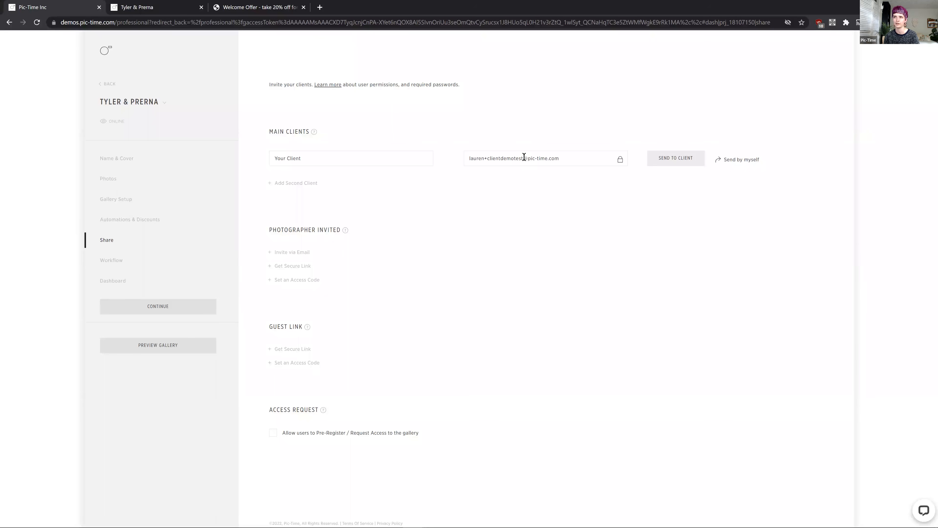
left_click(107, 209)
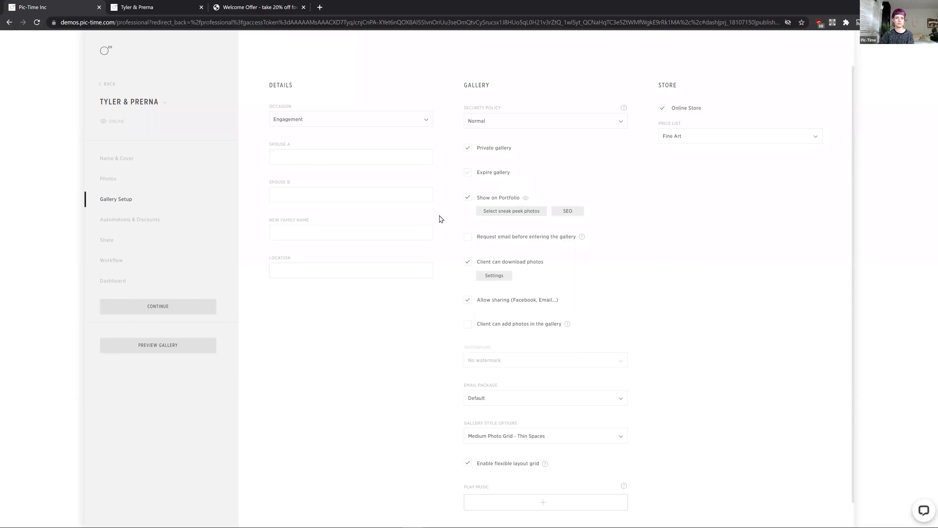
left_click(468, 148)
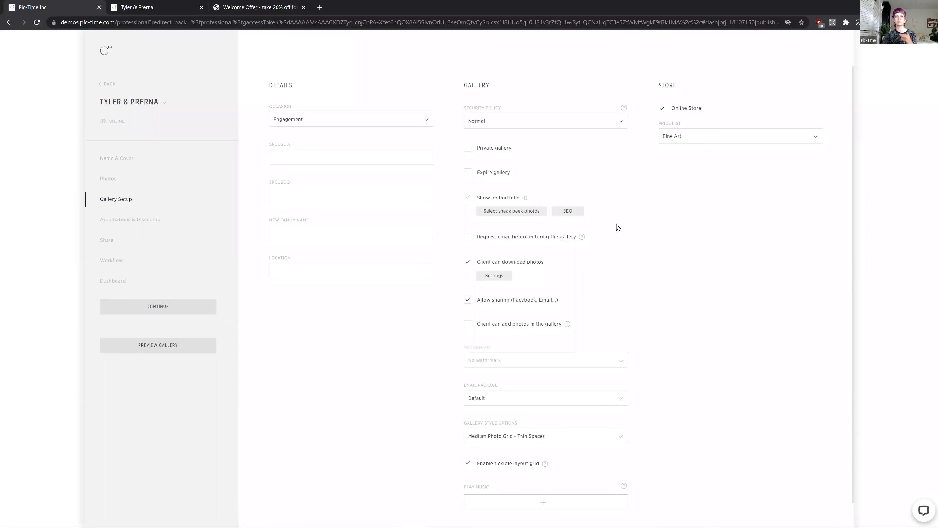
left_click(468, 150)
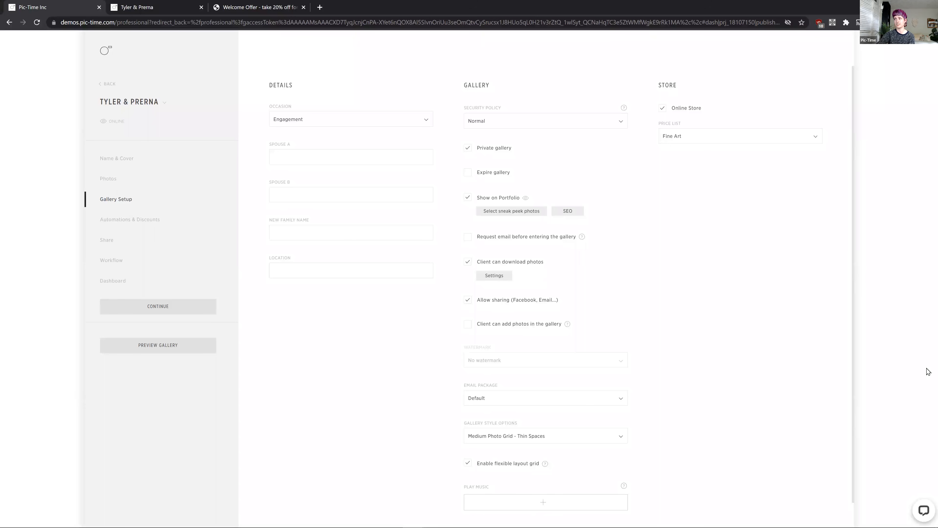
Show the support window with its Knowledge Base search and chat form, minimise it, and return to the main dashboard
left_click(925, 510)
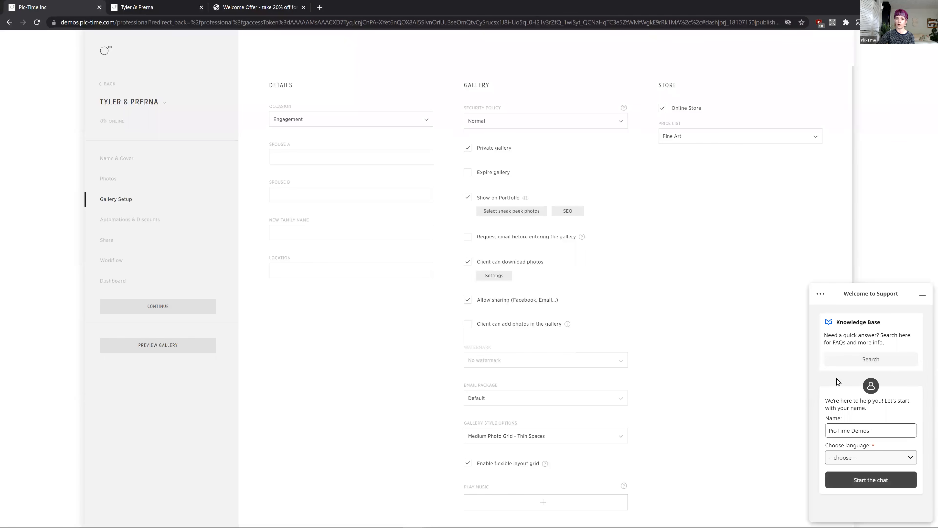
left_click(922, 297)
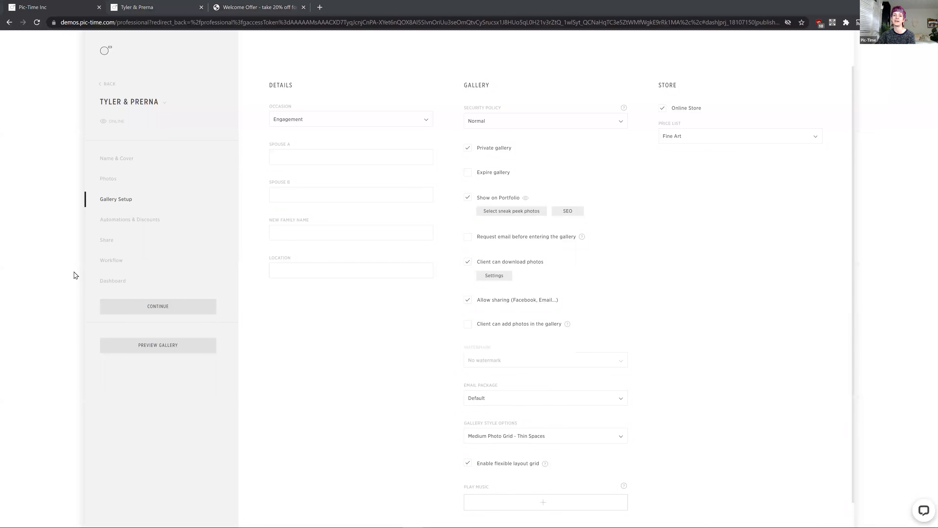
left_click(105, 54)
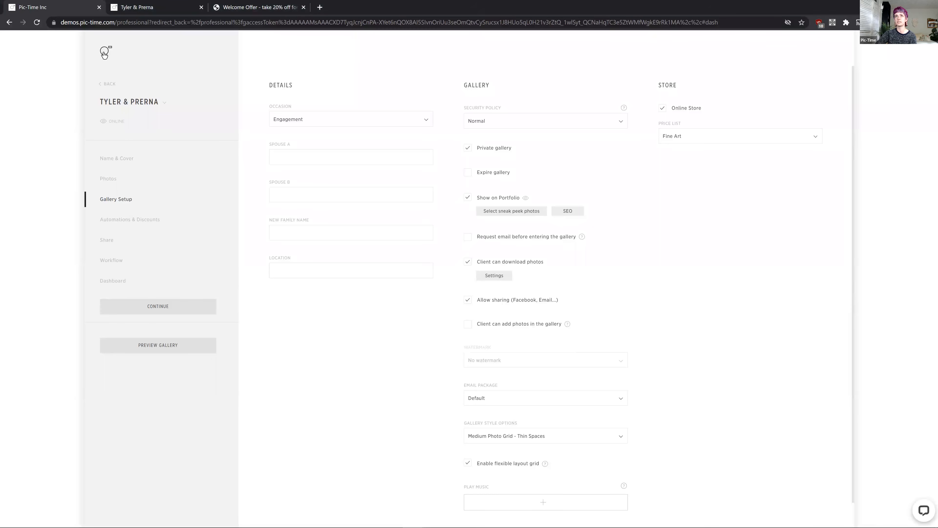